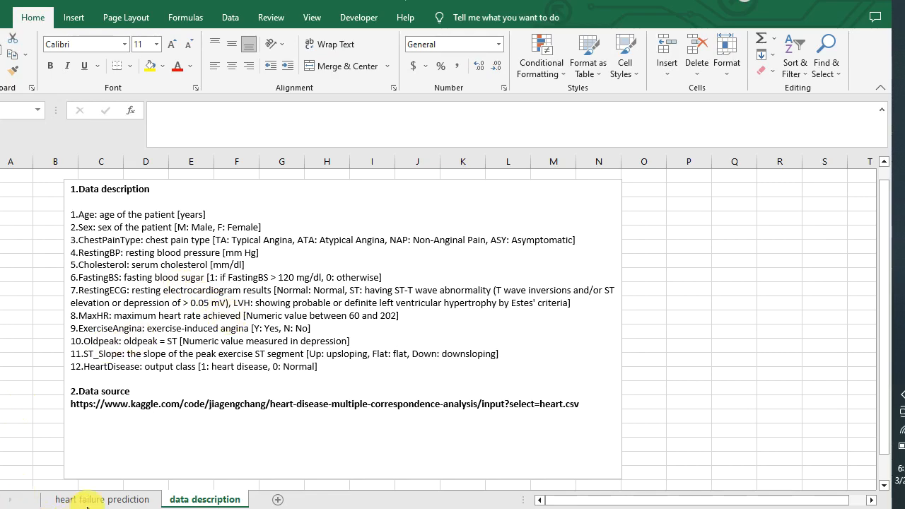
- Open the heart failure prediction sheet and review the ChestPainType, RestingBP and Cholesterol column headers
click(72, 501)
click(73, 501)
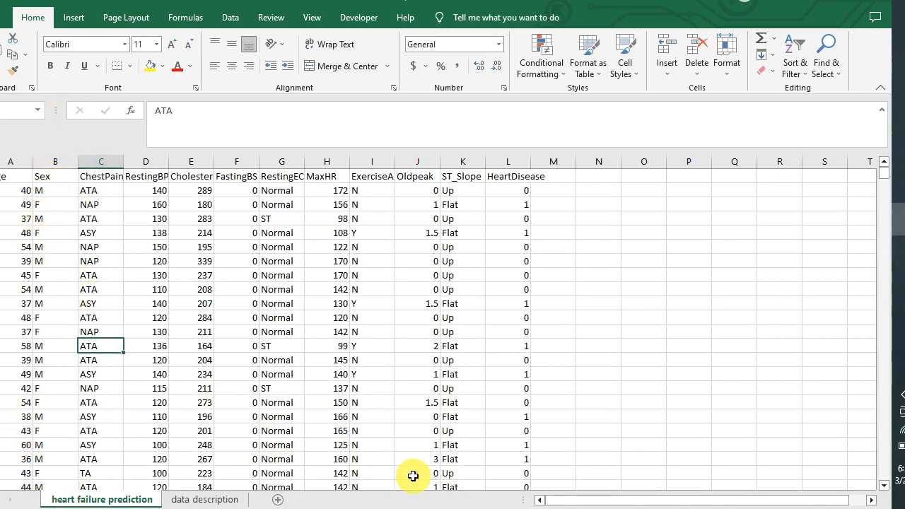
click(99, 177)
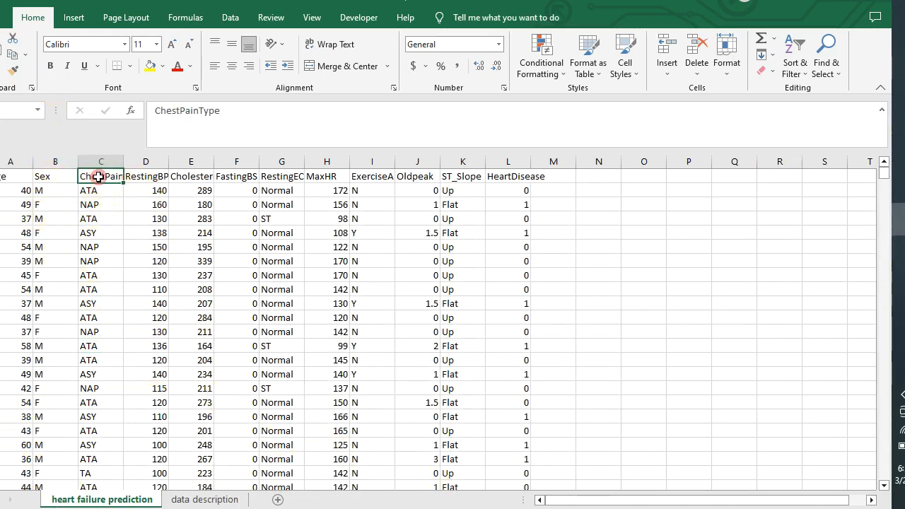
click(148, 183)
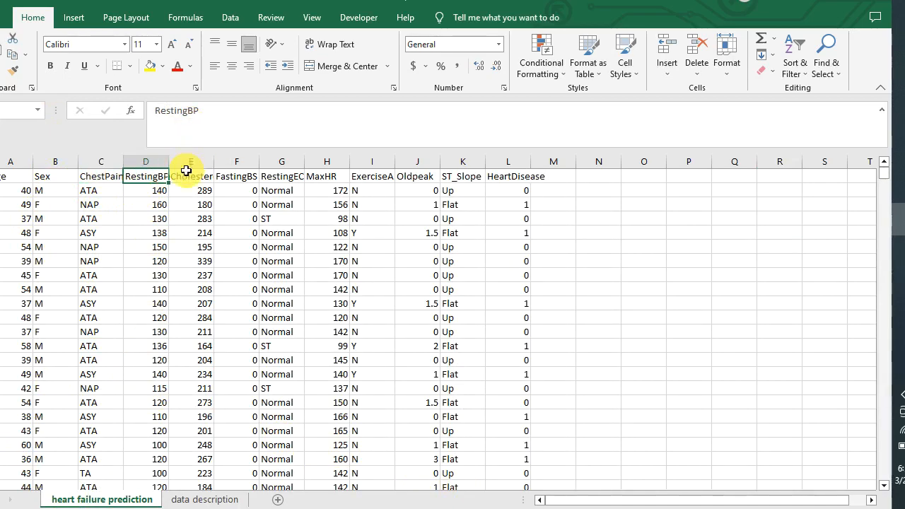
click(182, 175)
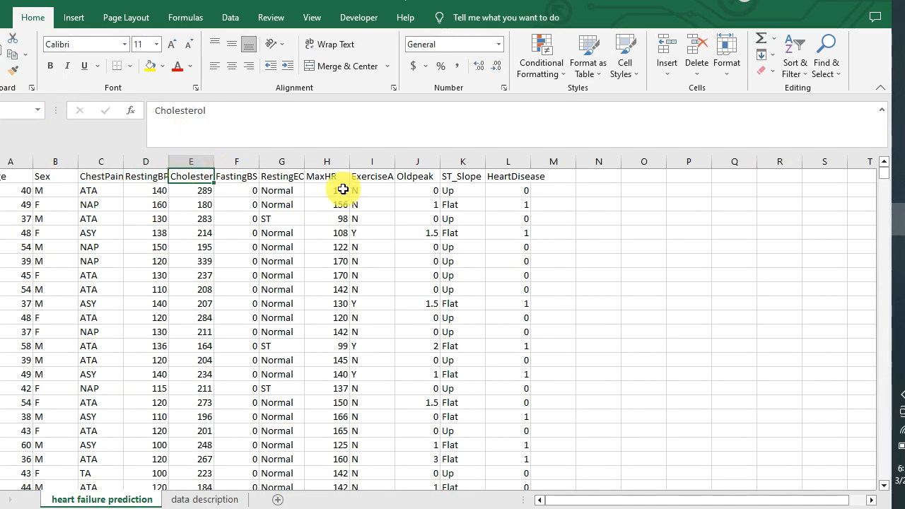
- Review the Sex, ChestPainType, RestingECG, ExerciseAngina, ST_Slope and FastingBS columns, and return to the data description sheet
click(48, 163)
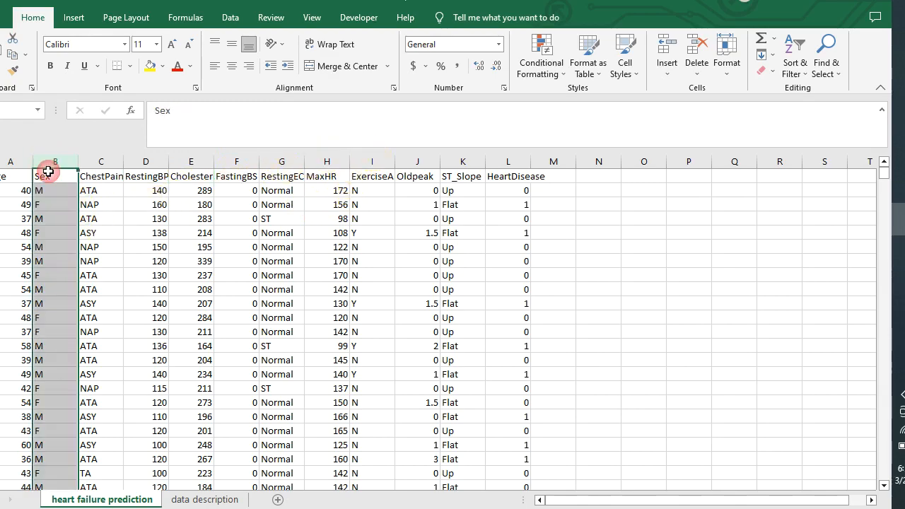
click(105, 162)
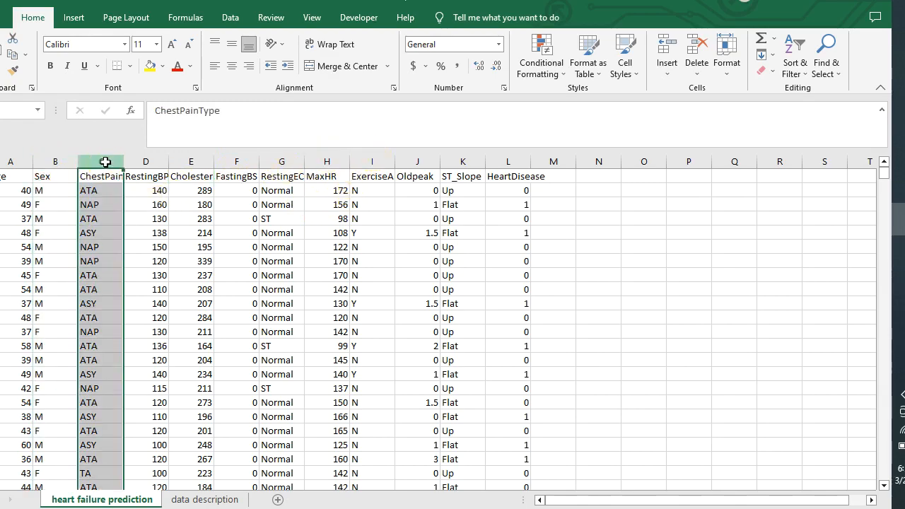
click(273, 160)
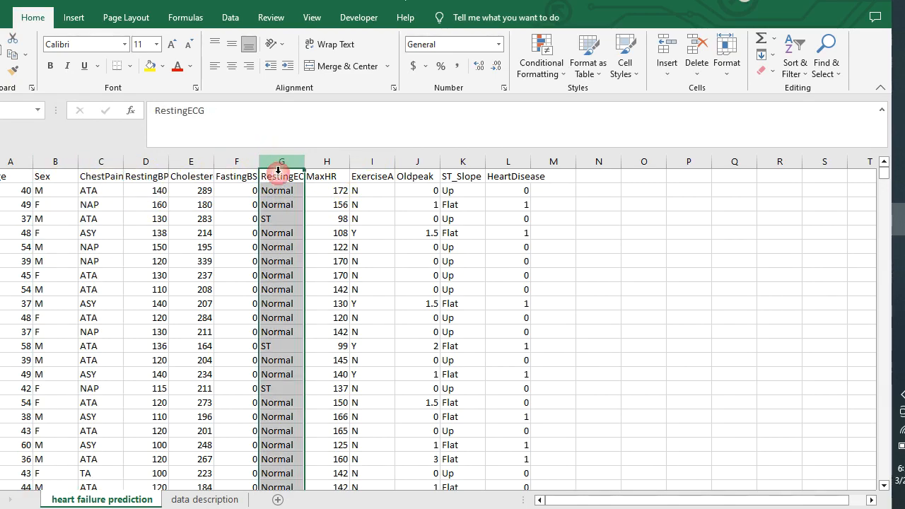
click(369, 162)
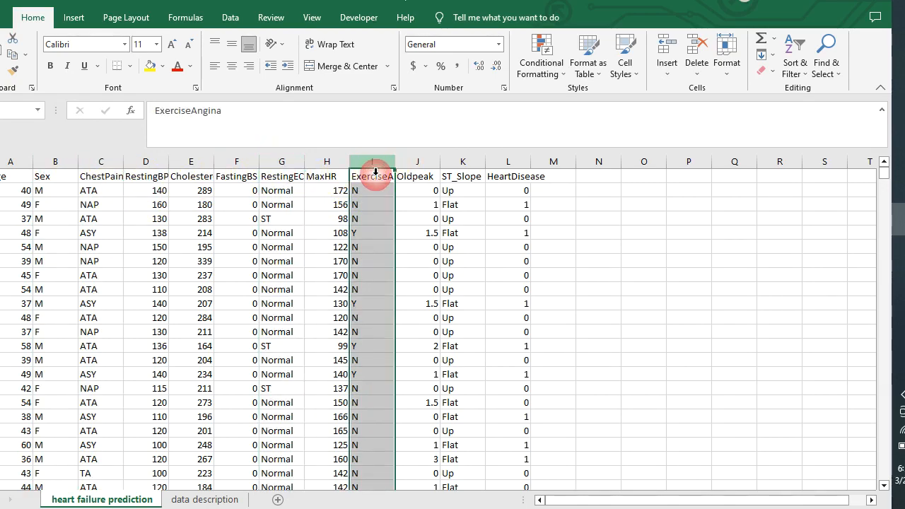
click(464, 162)
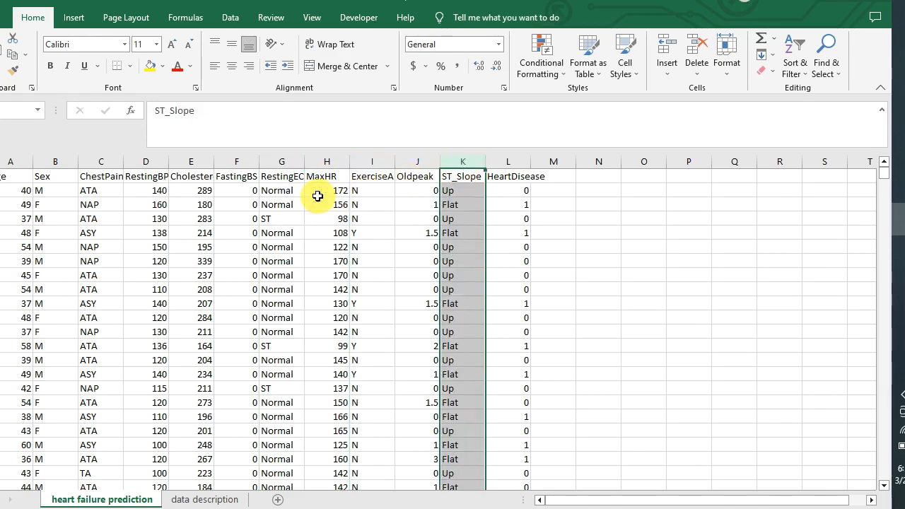
click(236, 162)
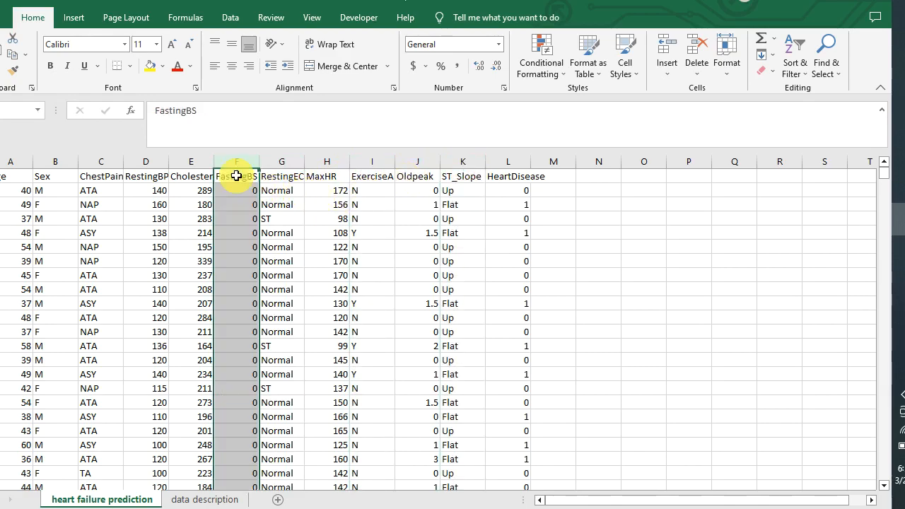
click(202, 499)
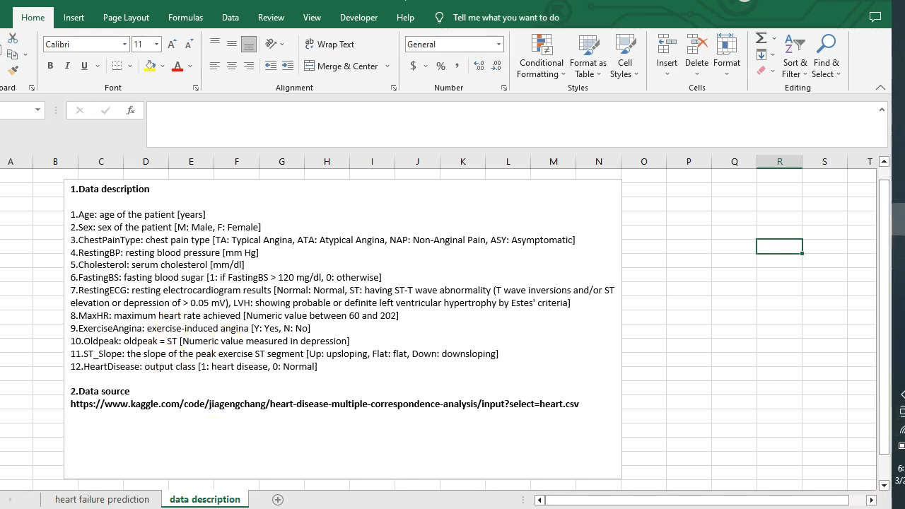
- Switch to Stata's Do-file Editor and skim through the MCAdata-preparation.do script
mouse_move(900, 191)
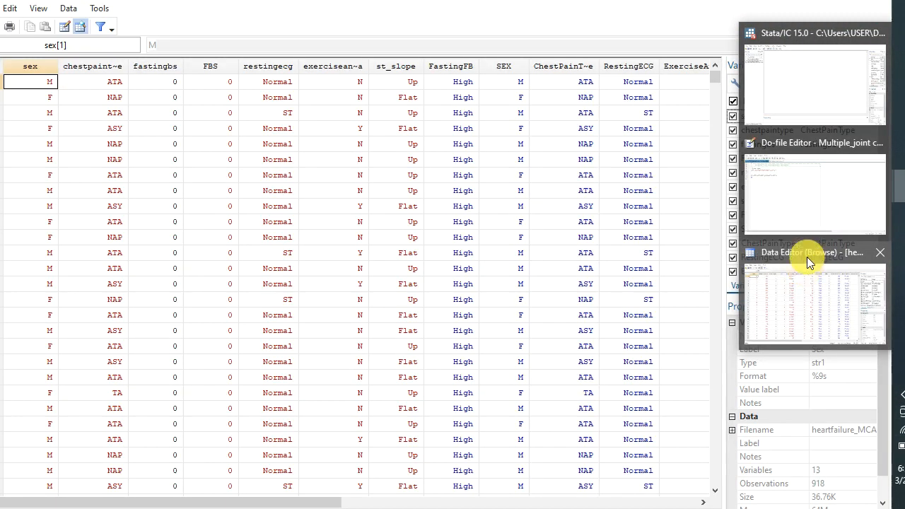
click(807, 198)
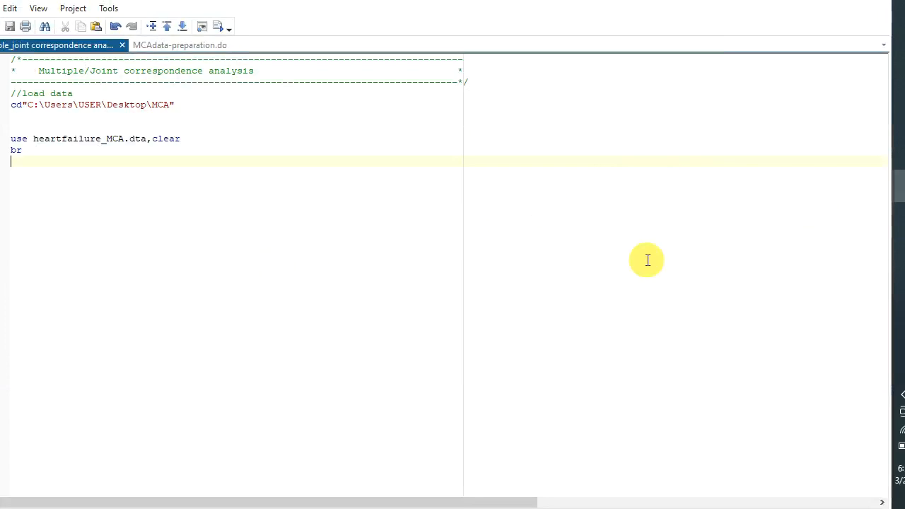
click(155, 44)
scroll(181, 191, down, 2)
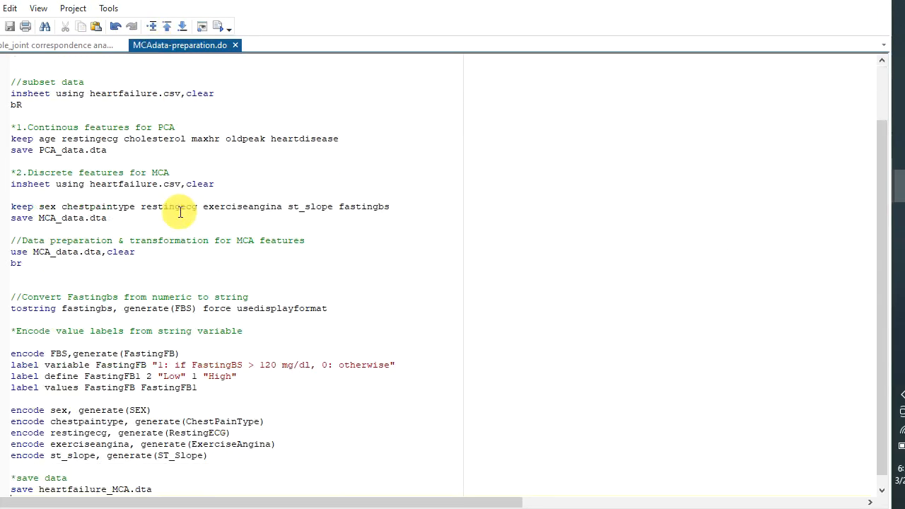
scroll(177, 240, up, 2)
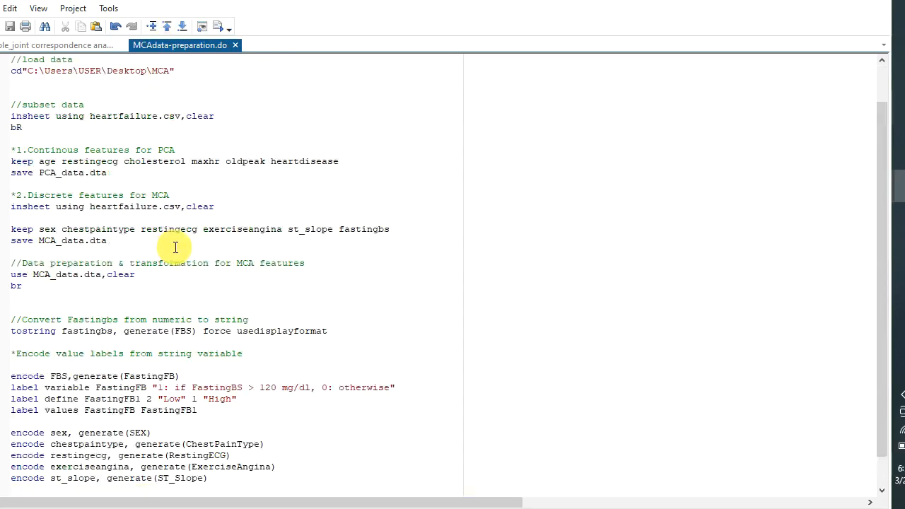
scroll(177, 240, down, 2)
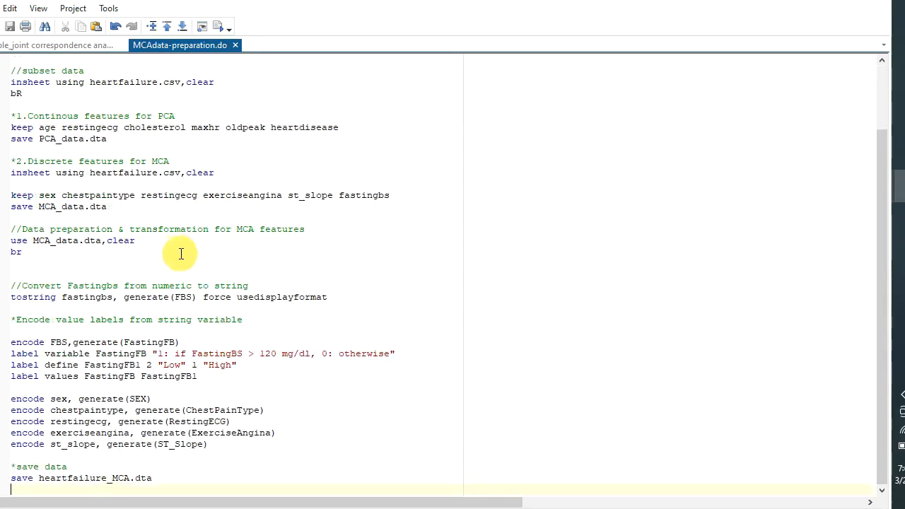
scroll(149, 280, up, 2)
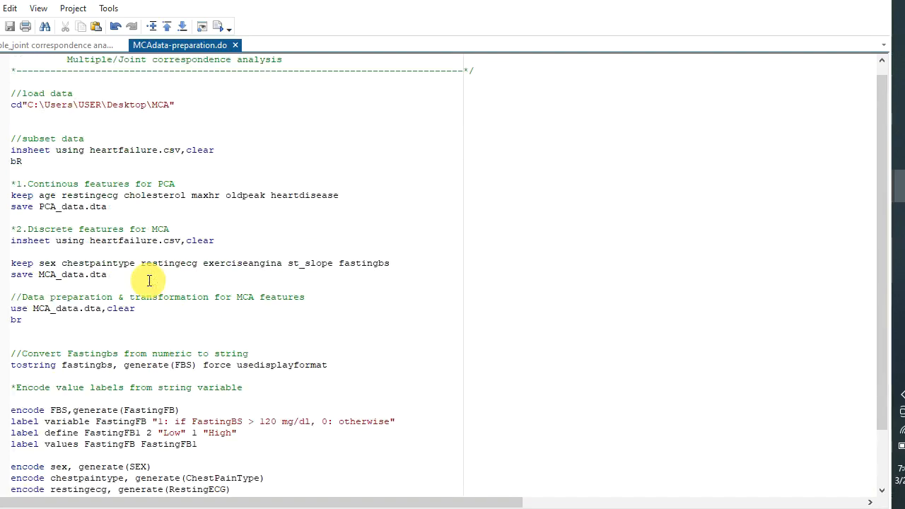
- Examine the script lines that import heartfailure.csv and subset the continuous features for PCA and discrete features for MCA
drag(90, 150, 181, 151)
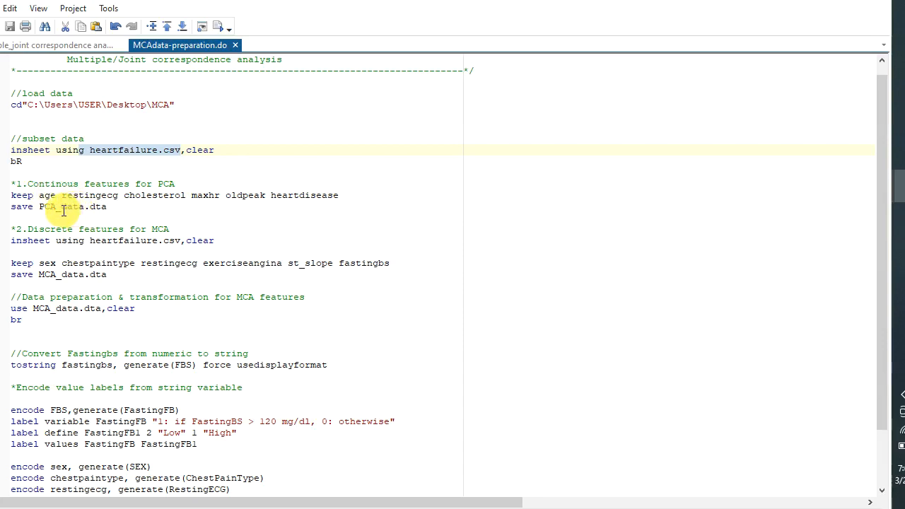
drag(12, 196, 112, 207)
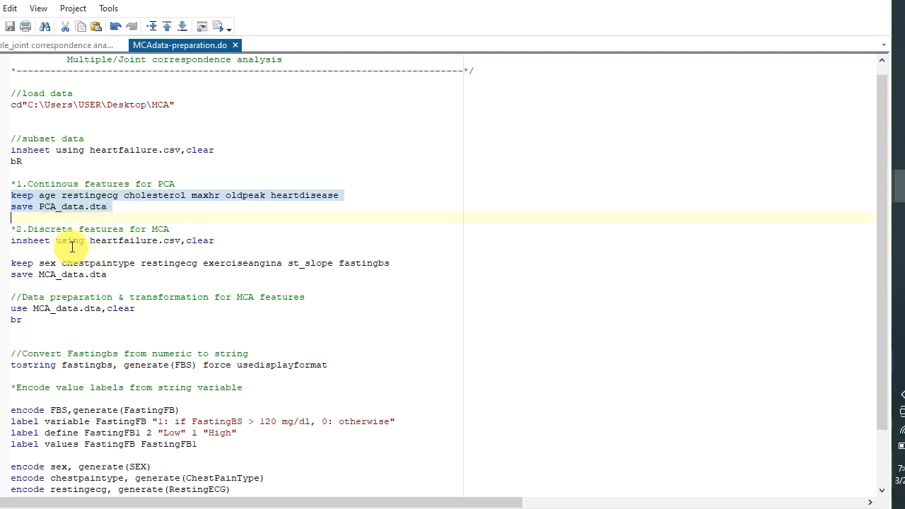
click(23, 262)
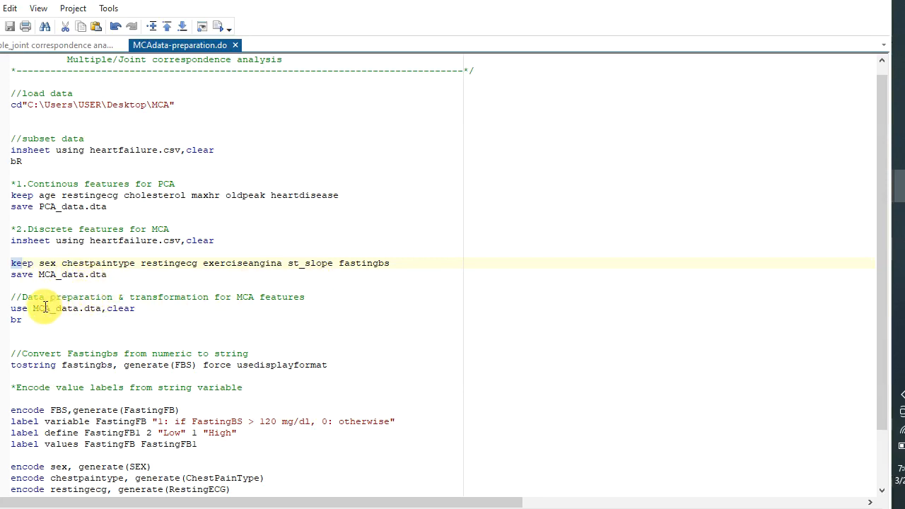
- Examine the script lines that convert fastingbs to string, encode the variables and save heartfailure_MCA.dta
scroll(115, 311, down, 1)
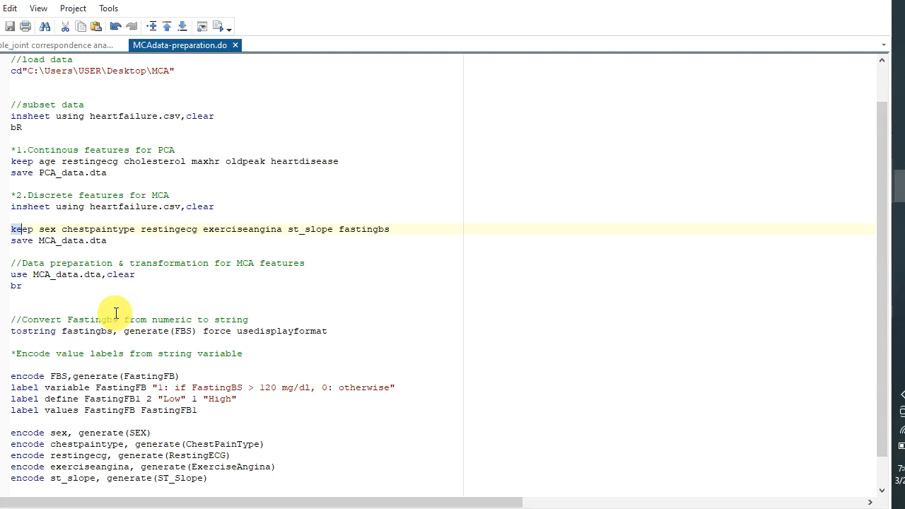
scroll(115, 314, down, 1)
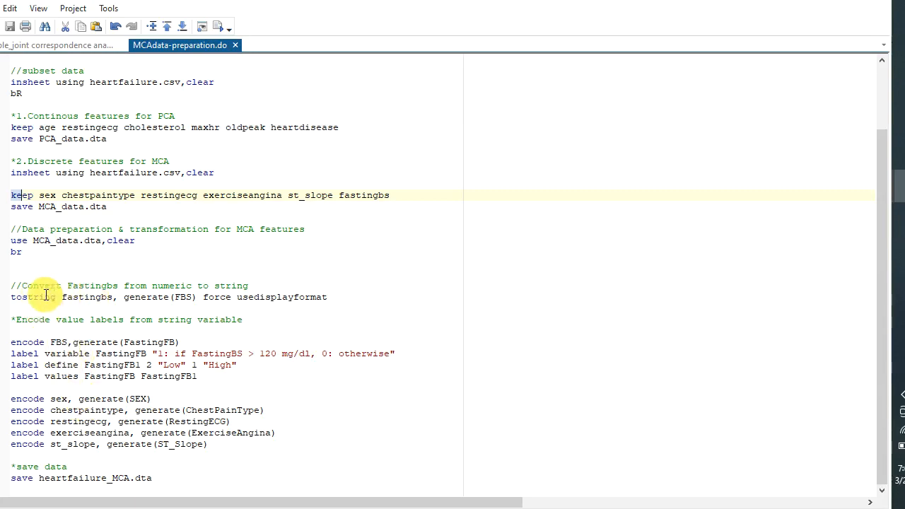
drag(68, 286, 111, 285)
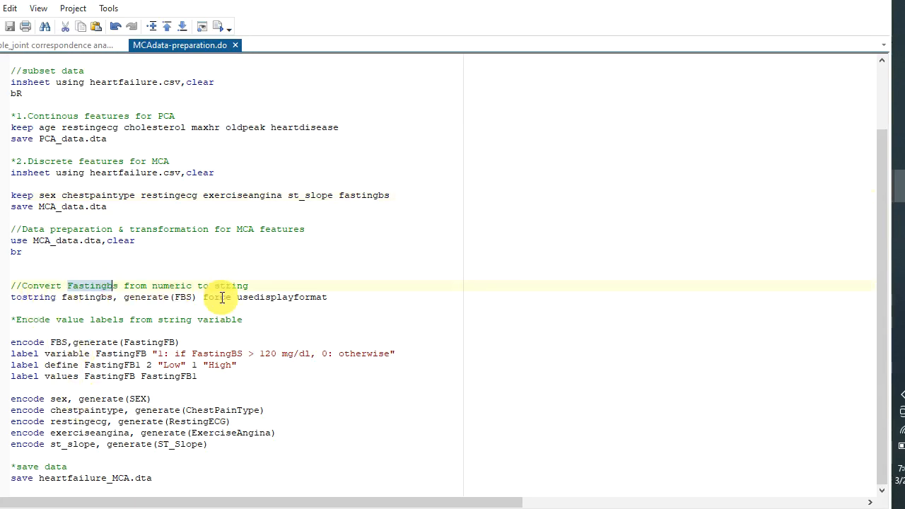
click(67, 307)
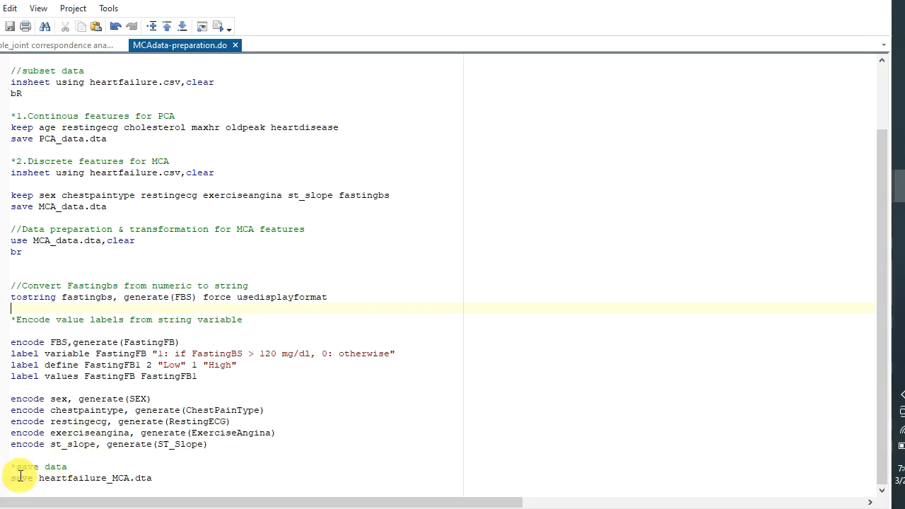
drag(11, 478, 134, 479)
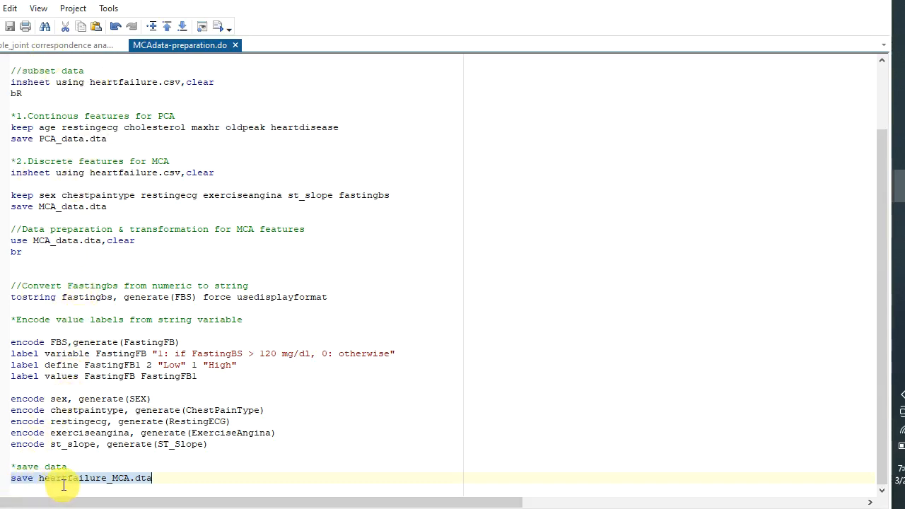
click(115, 480)
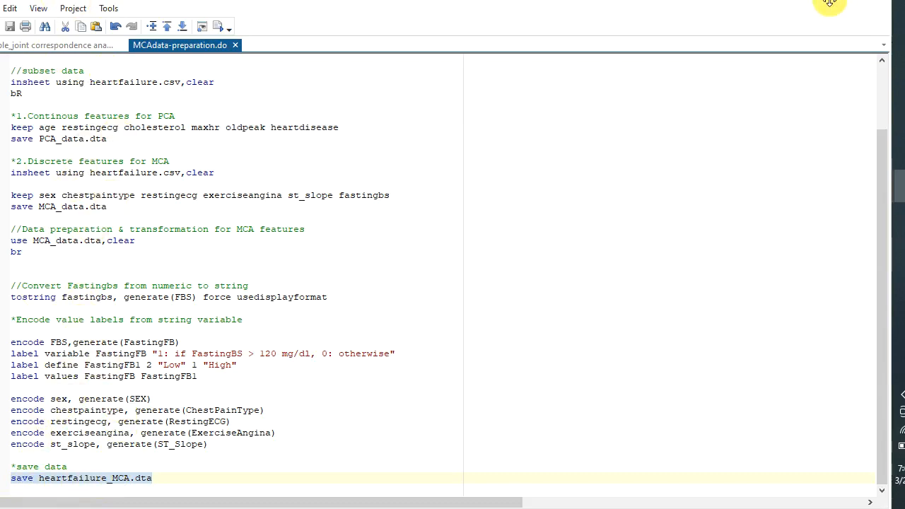
- In the Multiple_joint correspondence analysis do-file, run the lines that load heartfailure_MCA.dta with clear and browse the data
click(36, 44)
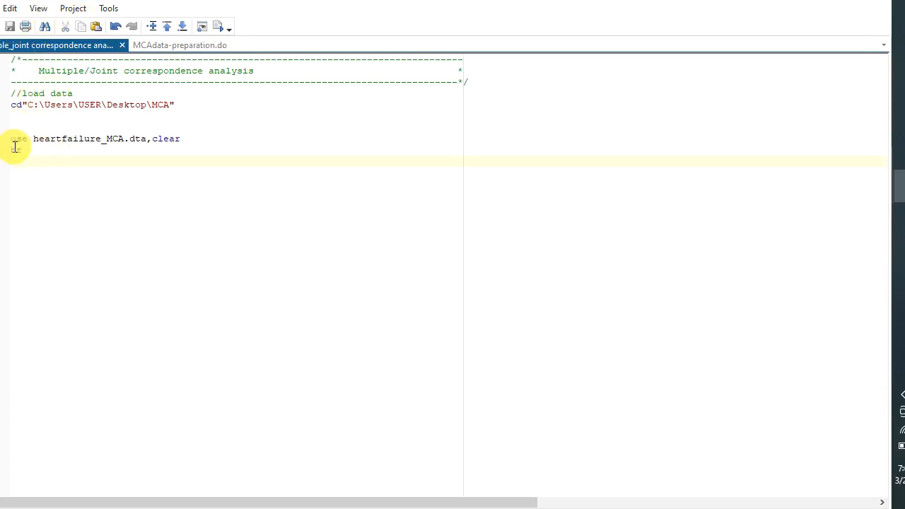
click(846, 3)
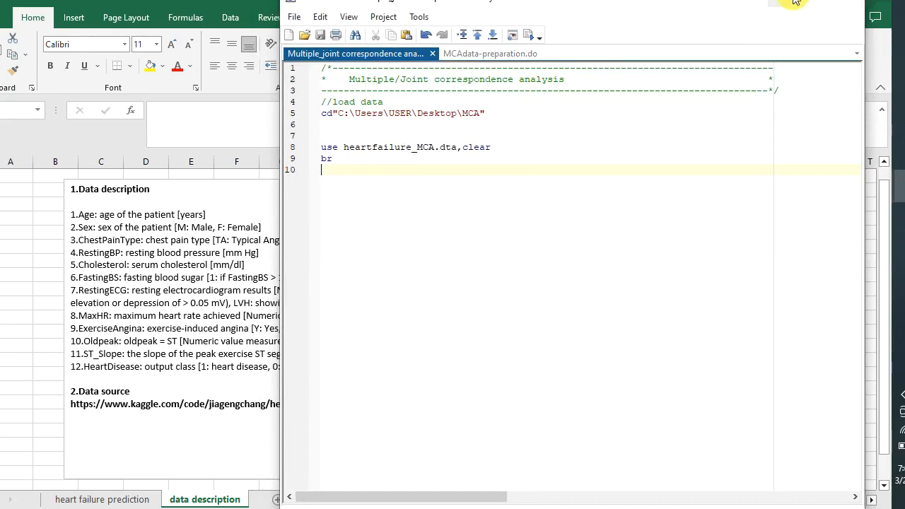
click(811, 3)
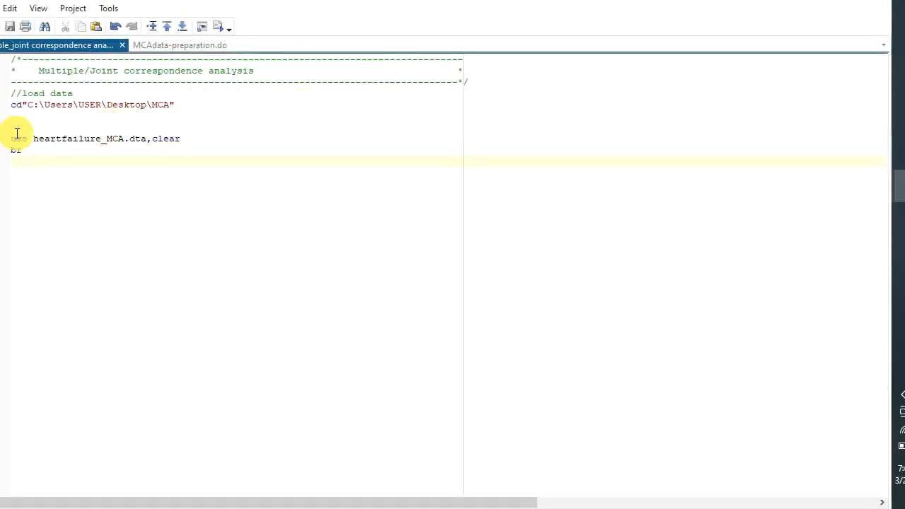
drag(11, 138, 25, 150)
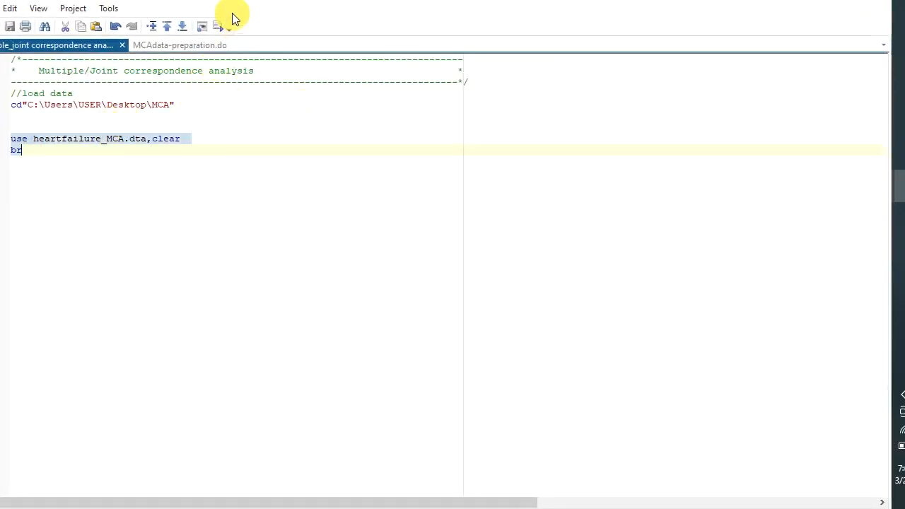
click(215, 26)
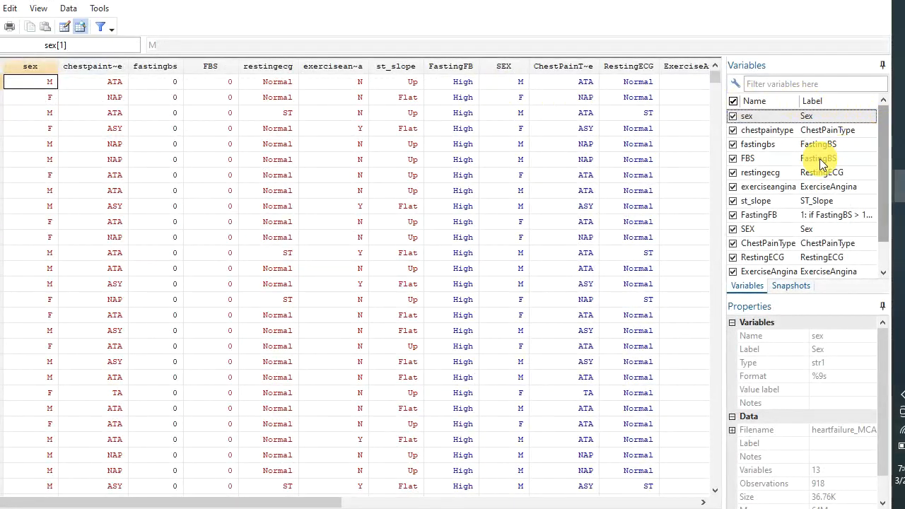
- Hide all value labels in the Data Editor so the encoded variables display as numeric codes
click(155, 497)
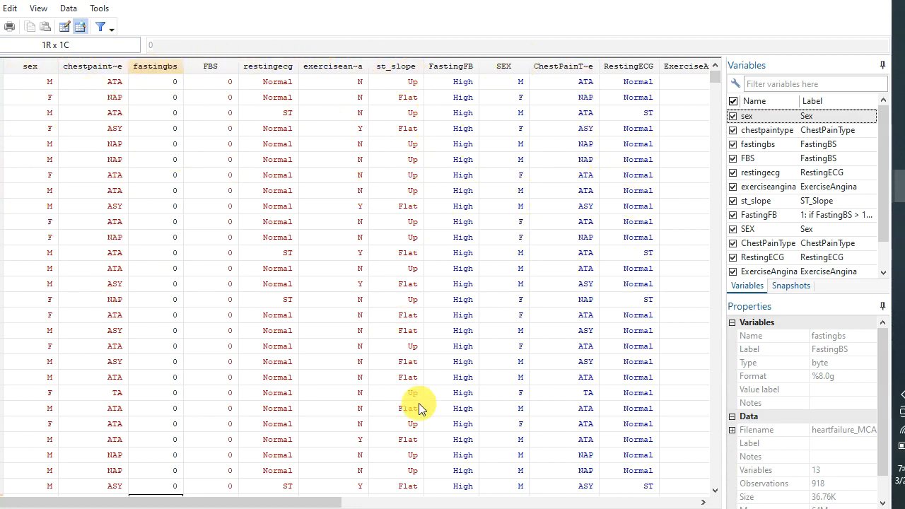
key(Right)
key(Right)
key(Right)
drag(303, 503, 392, 502)
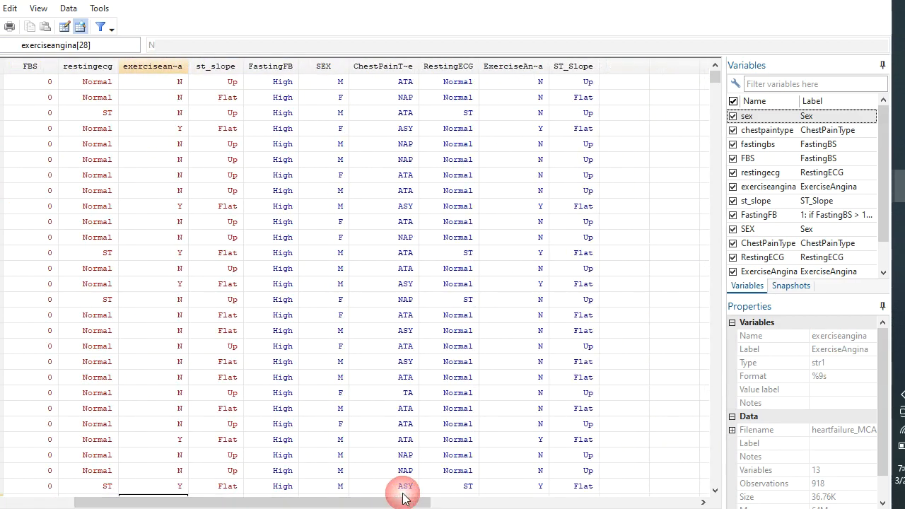
right_click(415, 191)
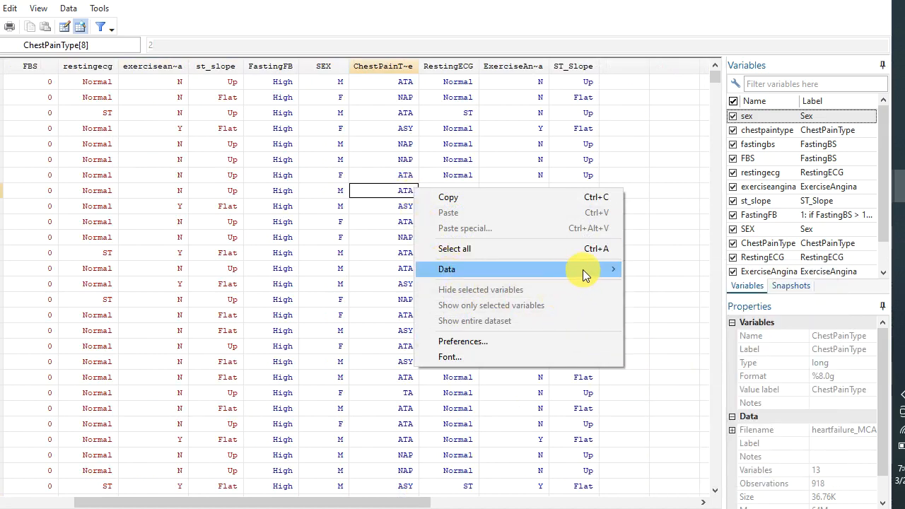
mouse_move(581, 271)
mouse_move(656, 375)
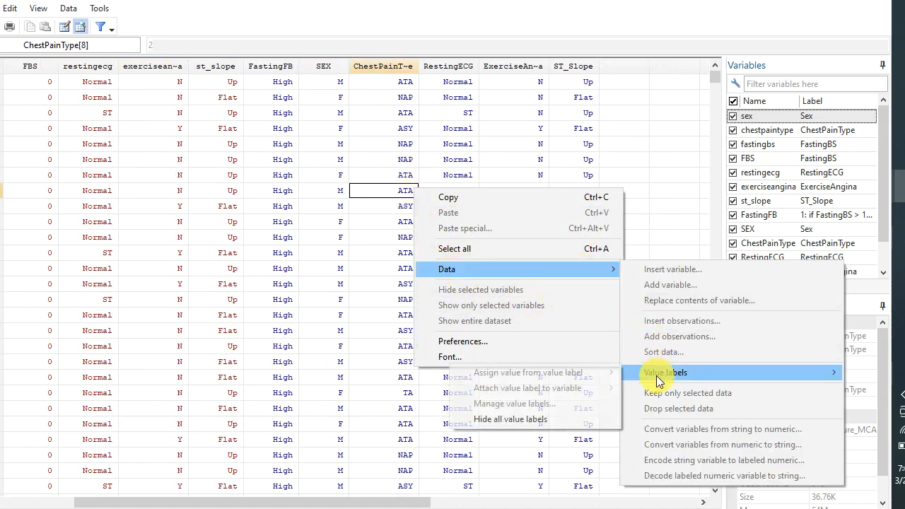
click(522, 419)
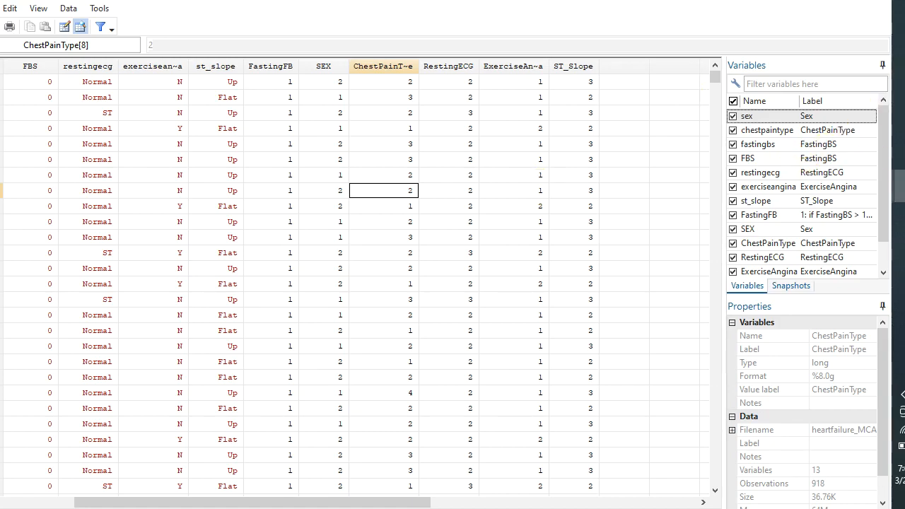
- In the Multiple_joint correspondence analysis do-file, add the comment *ssc install mca, the heading //MCA and the start of an mca command
mouse_move(900, 190)
click(835, 183)
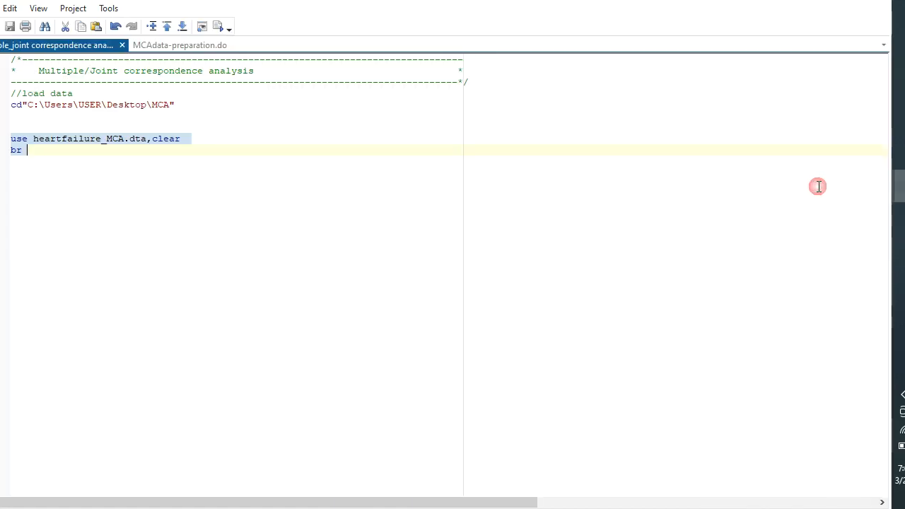
click(235, 185)
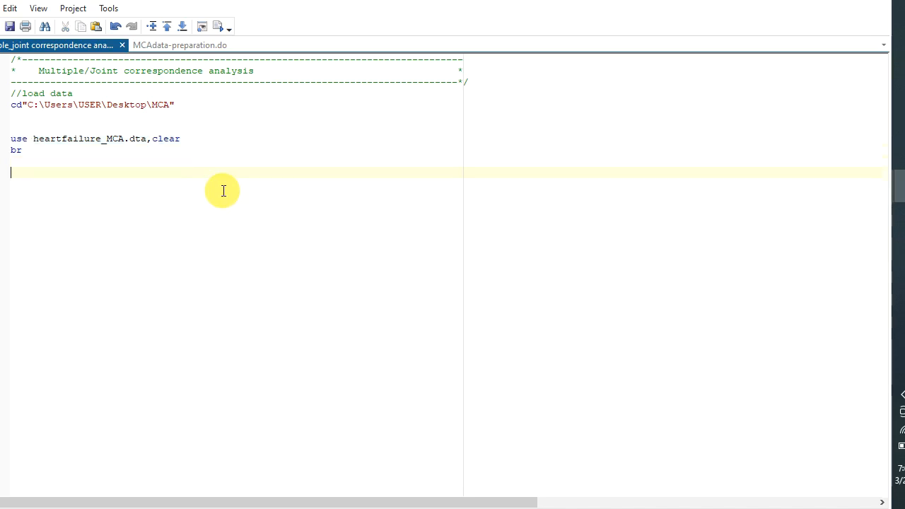
text(*ssc install mca)
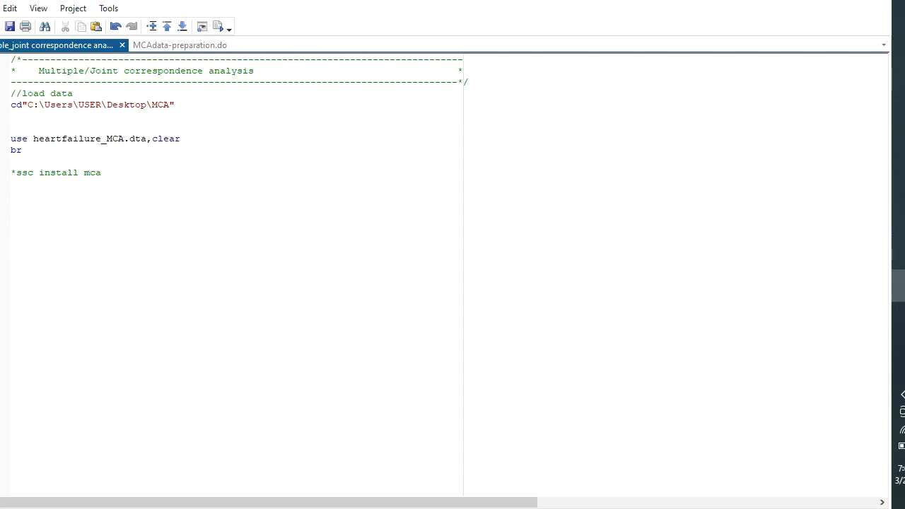
click(91, 228)
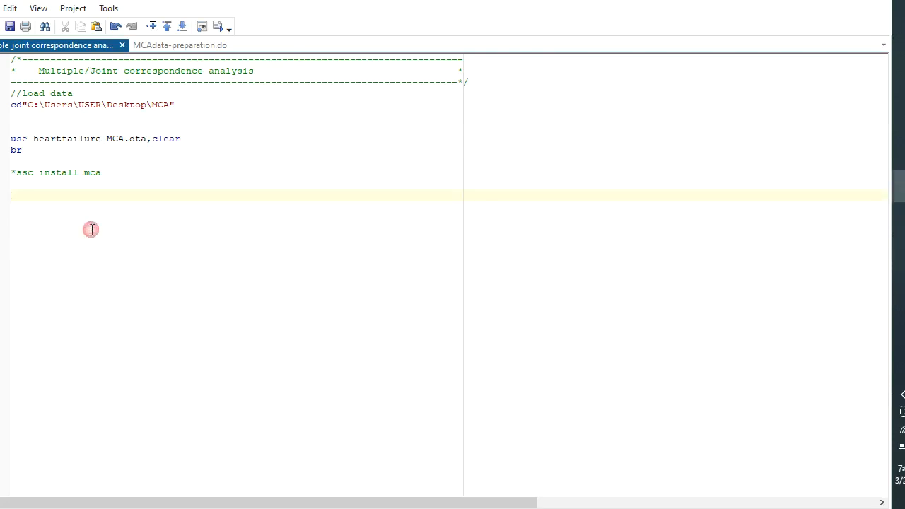
text(//MCA )
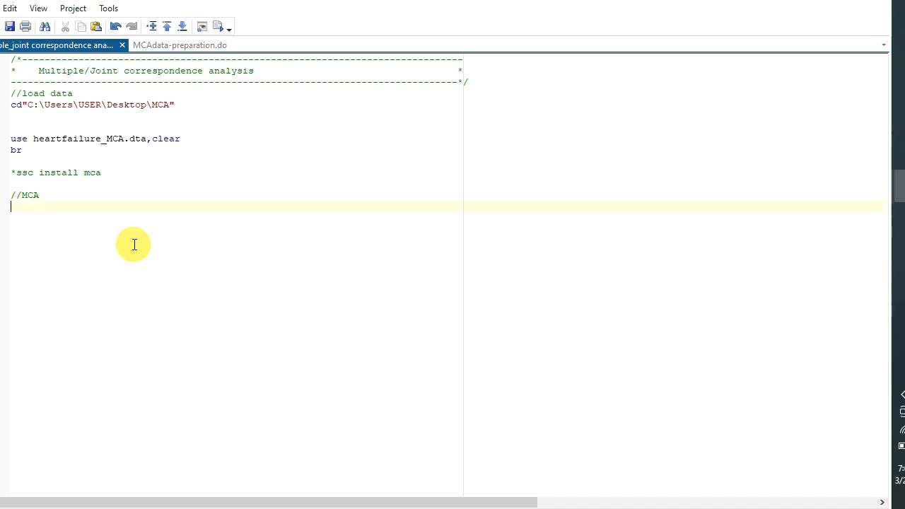
text(mca)
- In Stata's main window, build the variable list FastingFB SEX RestingECG ExerciseAngina ST_Slope as command text
mouse_move(901, 173)
click(791, 76)
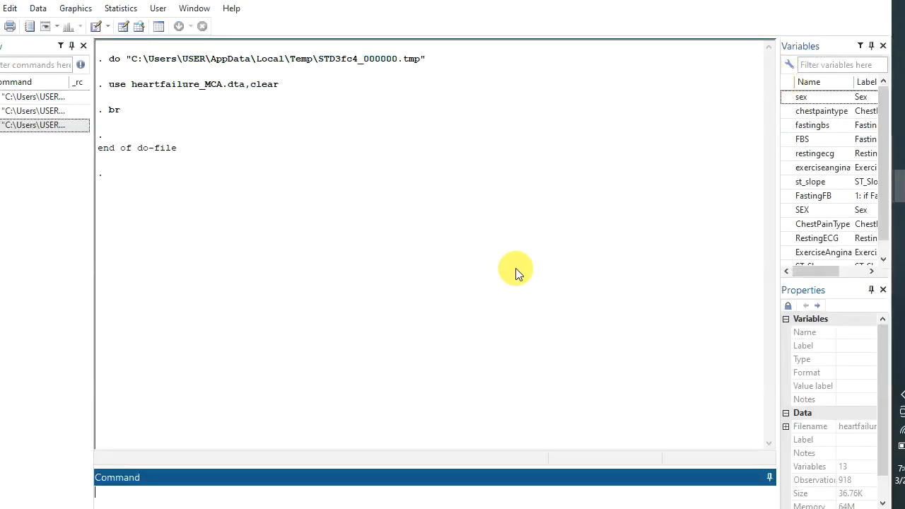
scroll(865, 183, down, 1)
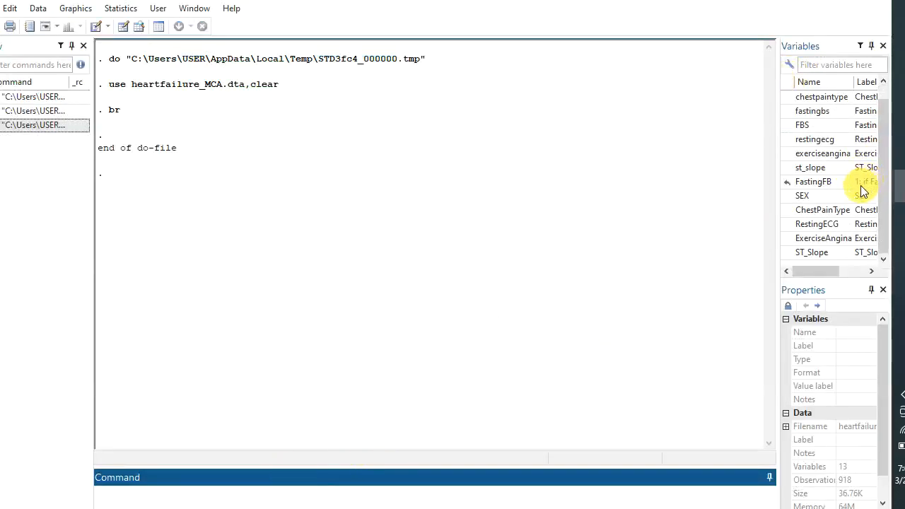
double_click(800, 180)
double_click(802, 195)
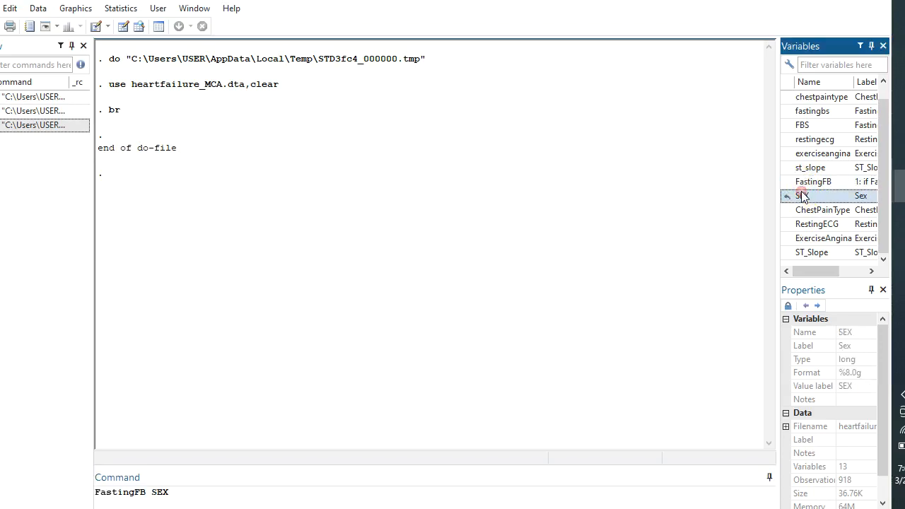
click(803, 210)
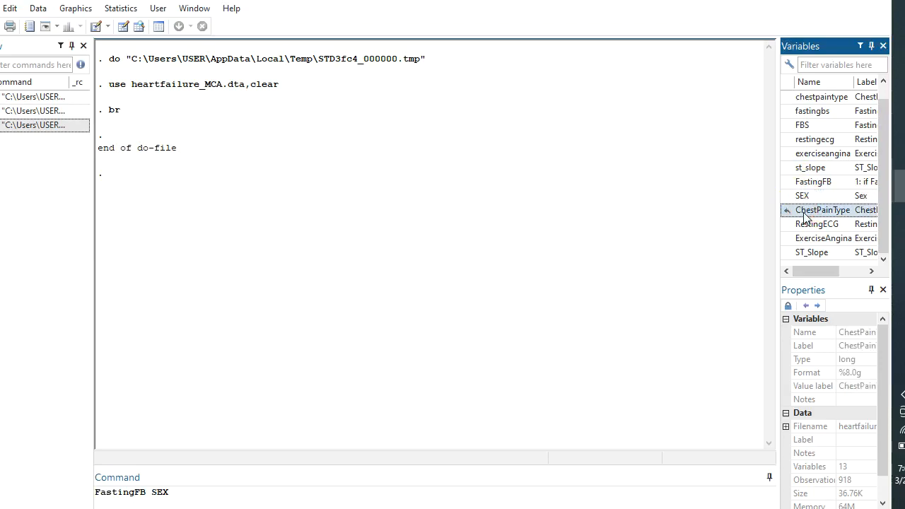
double_click(801, 224)
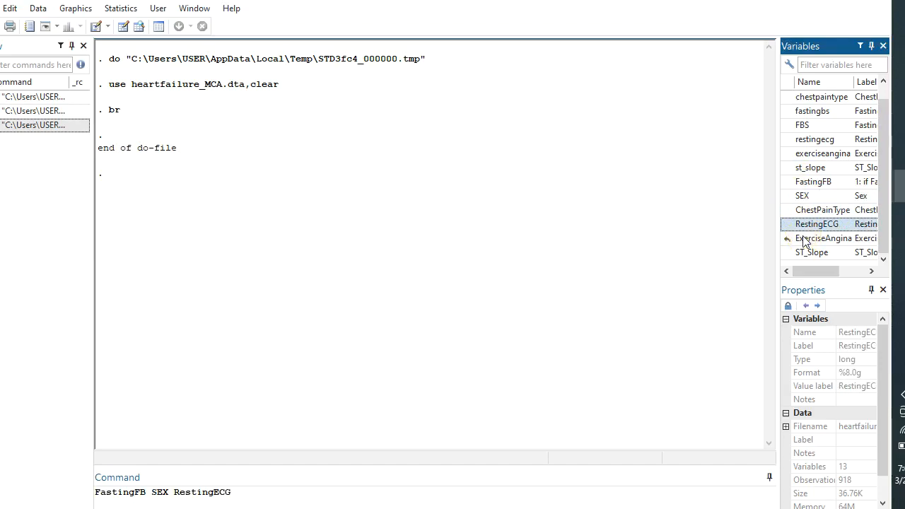
double_click(802, 238)
double_click(806, 252)
scroll(821, 224, up, 1)
scroll(821, 226, down, 1)
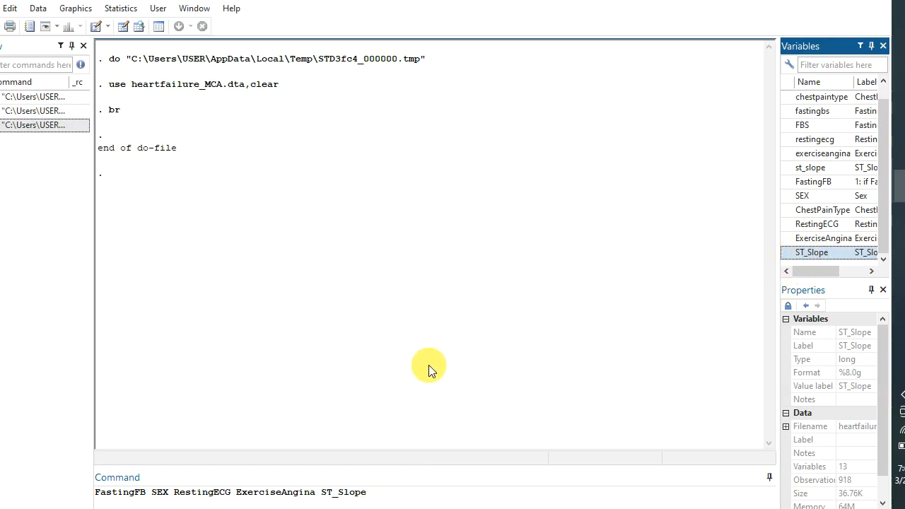
- Cut the variable list from the command text and paste it after mca in the do-file
drag(368, 492, 95, 487)
right_click(132, 492)
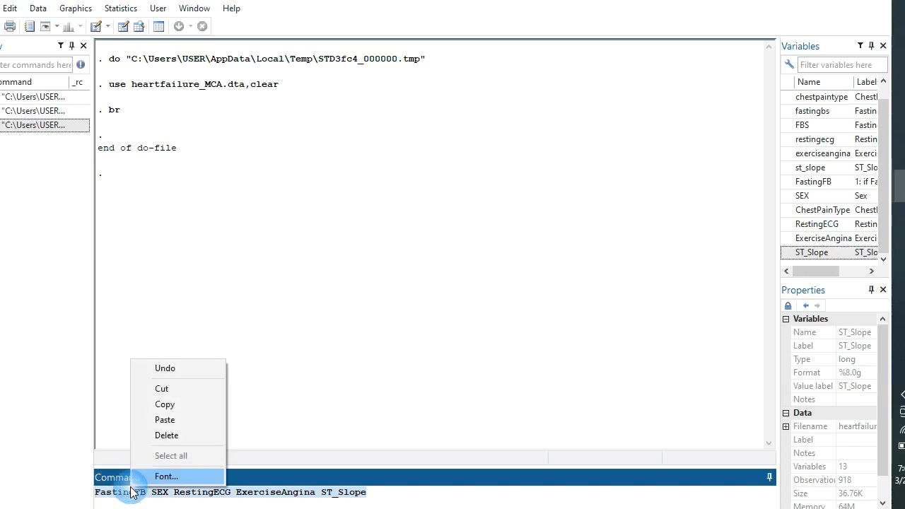
click(179, 389)
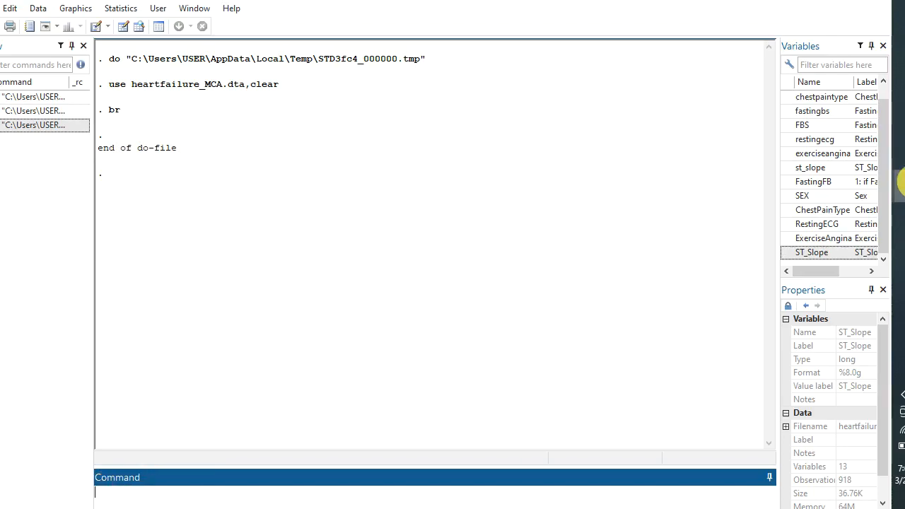
click(900, 183)
click(808, 196)
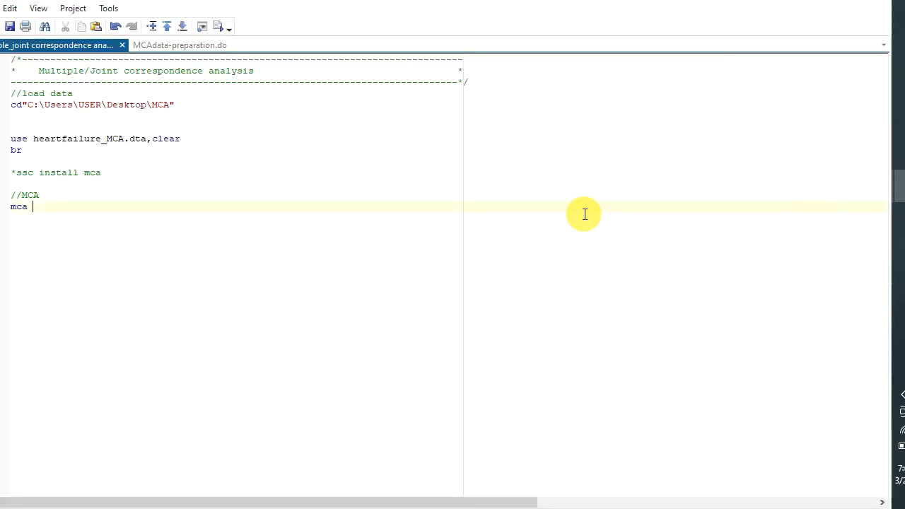
key(ctrl+v)
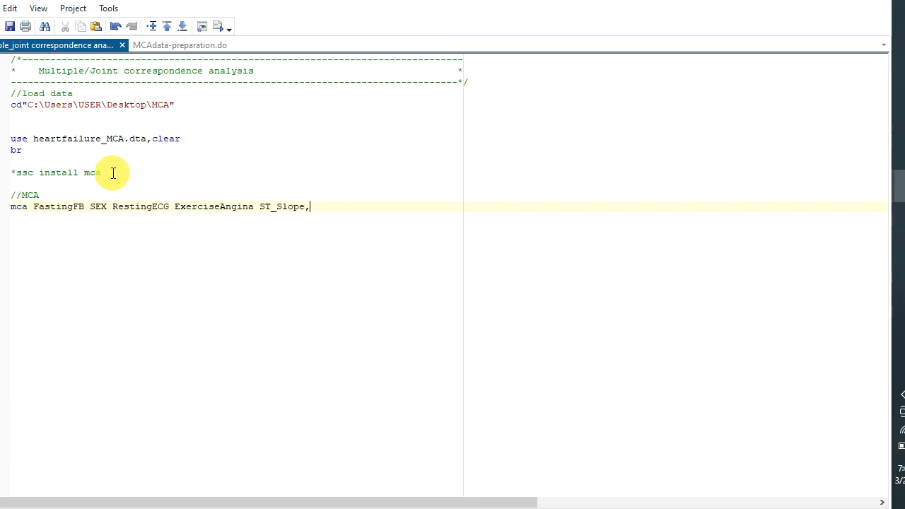
- Append the option dimensions(3), after a comma, to the mca command
text(,dimension)
text(s)
text(93)
key(BackSpace)
key(BackSpace)
key(BackSpace)
text((2)
key(BackSpace)
text(3)
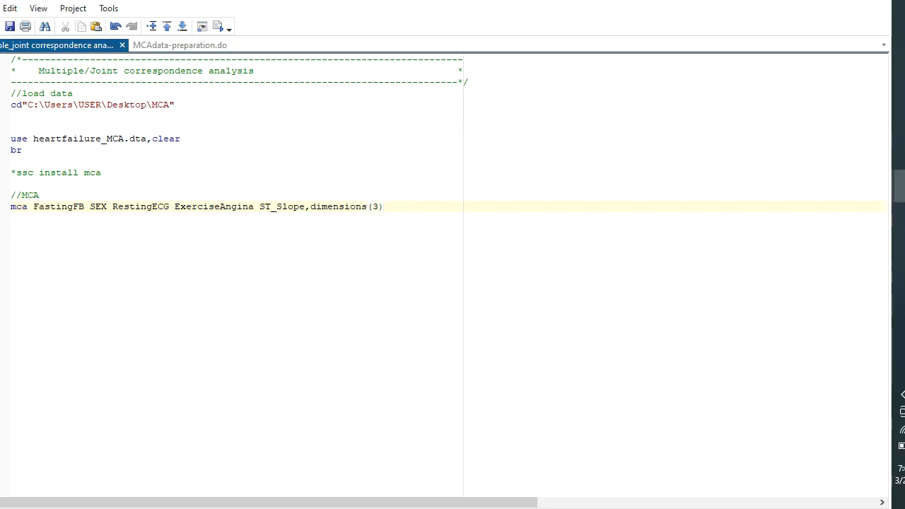
- Run only the mca command line and switch to Stata's results window
click(10, 206)
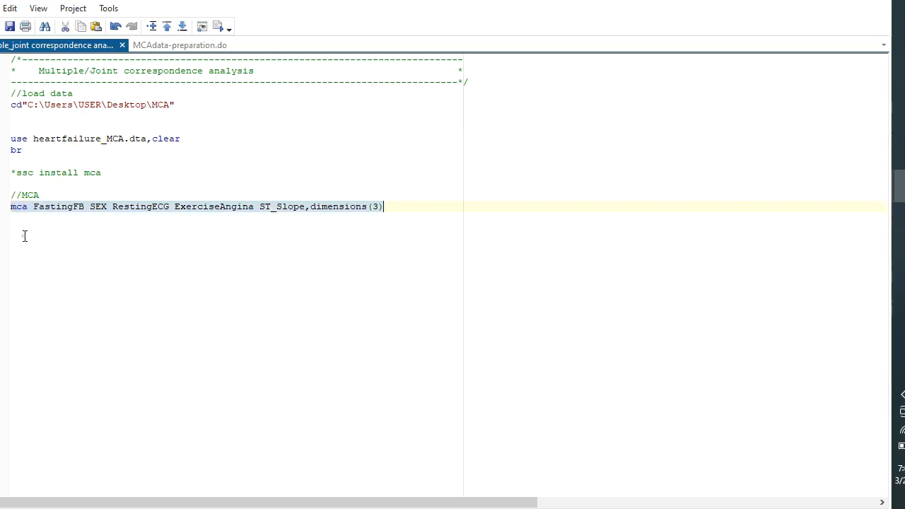
click(212, 24)
mouse_move(898, 188)
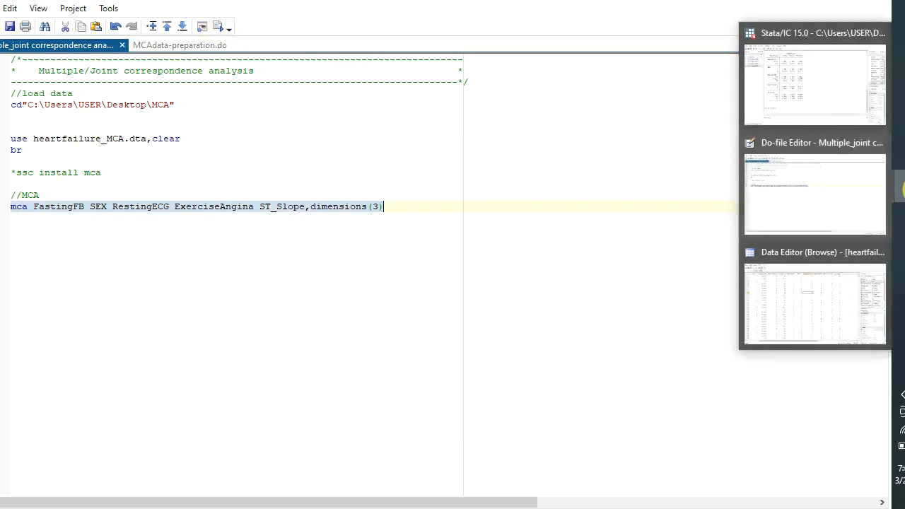
click(855, 116)
- Examine the MCA output: the principal inertia table and the column category statistics for dimensions 1 to 3
scroll(532, 279, up, 5)
scroll(532, 279, up, 10)
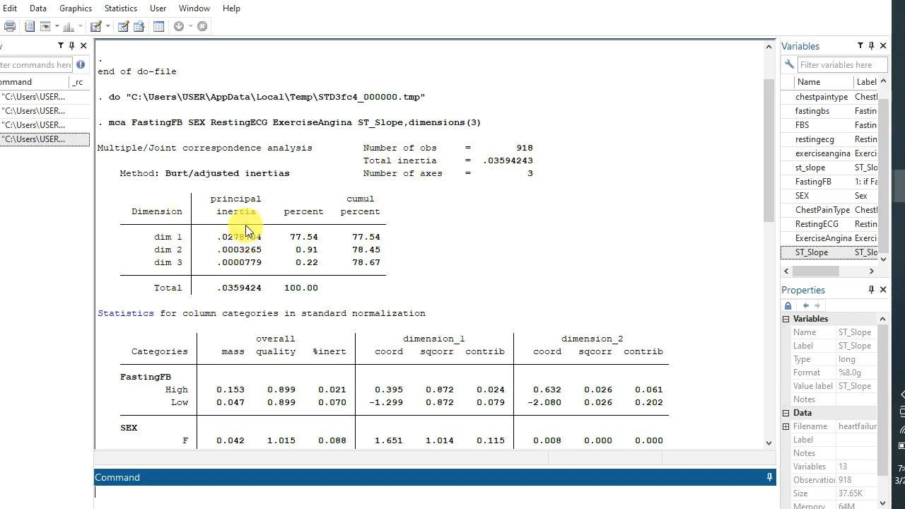
scroll(291, 283, down, 2)
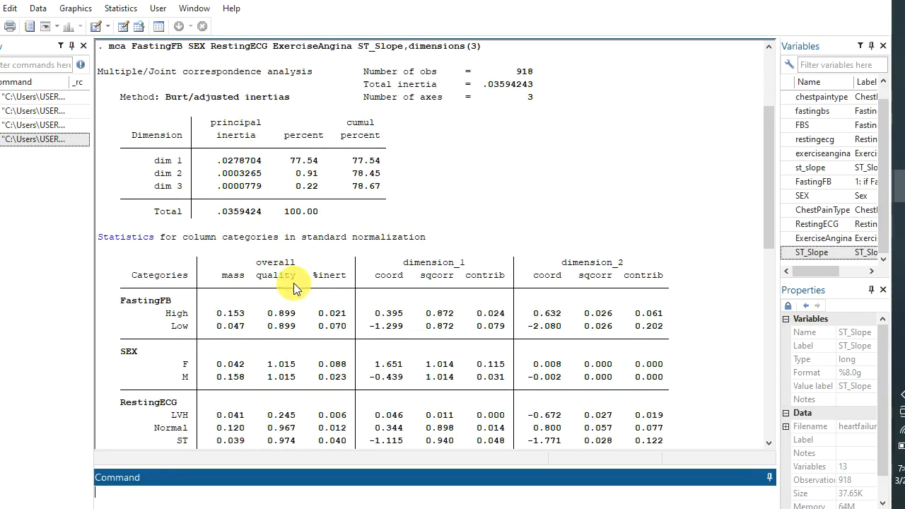
scroll(290, 290, down, 2)
scroll(424, 326, down, 3)
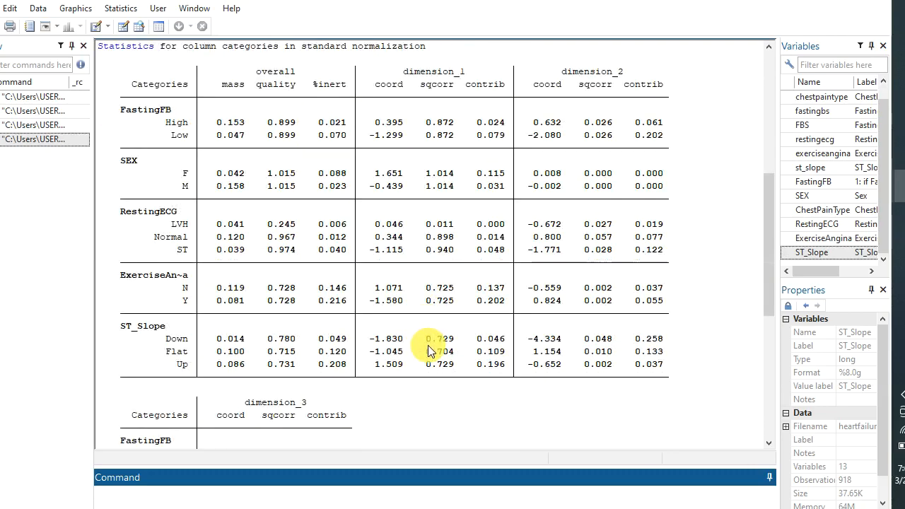
scroll(445, 346, down, 8)
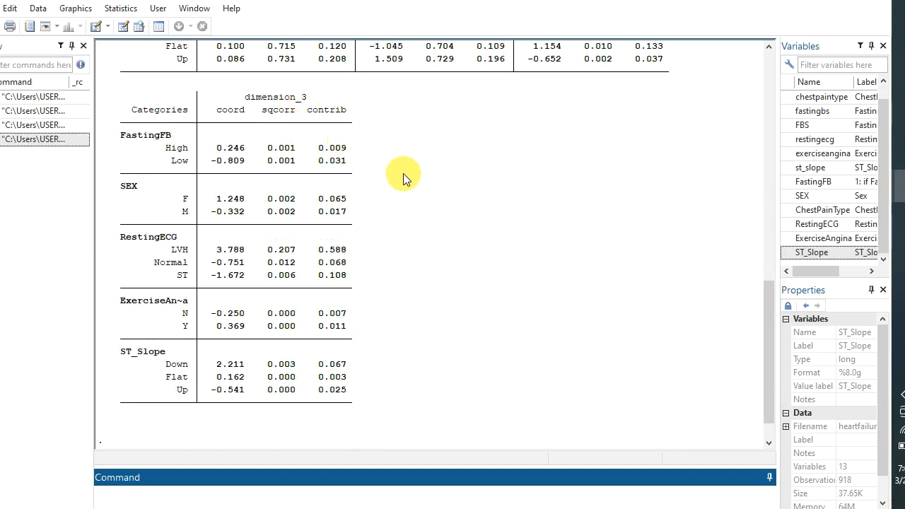
scroll(377, 189, up, 1)
scroll(377, 189, up, 2)
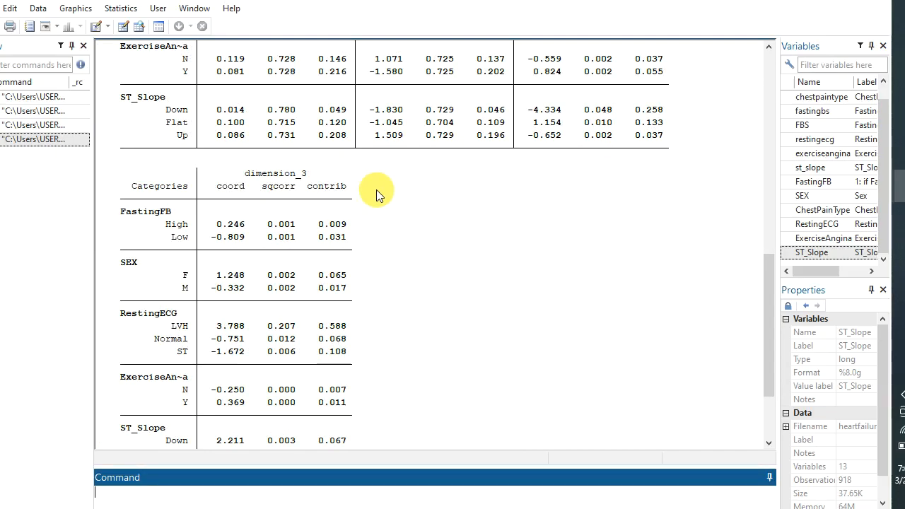
scroll(406, 235, up, 2)
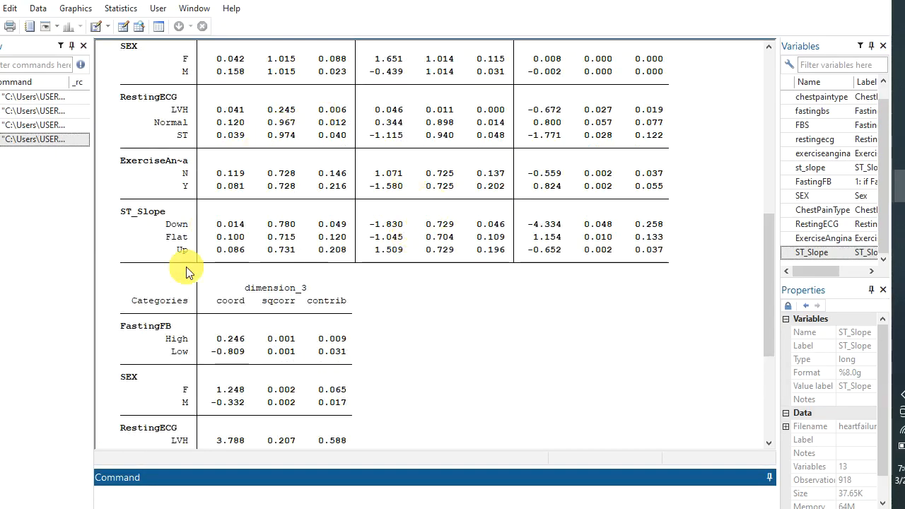
scroll(382, 205, up, 4)
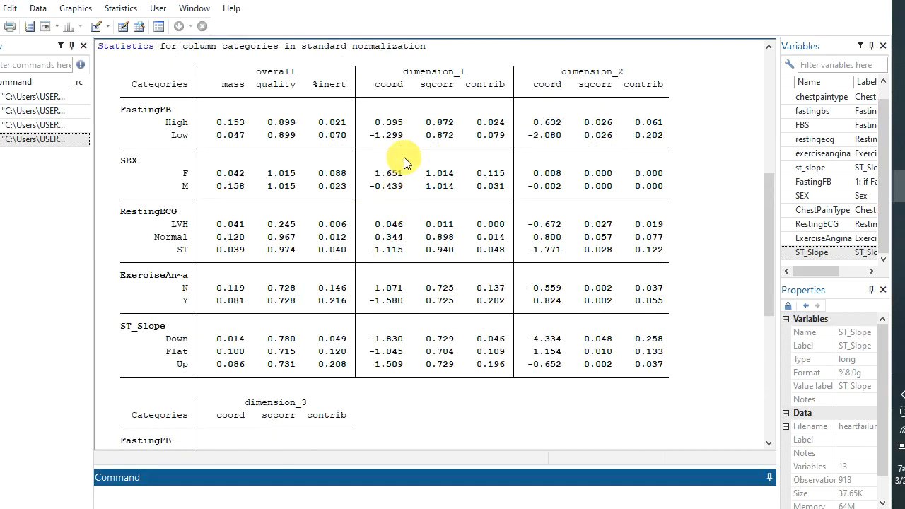
scroll(424, 169, down, 5)
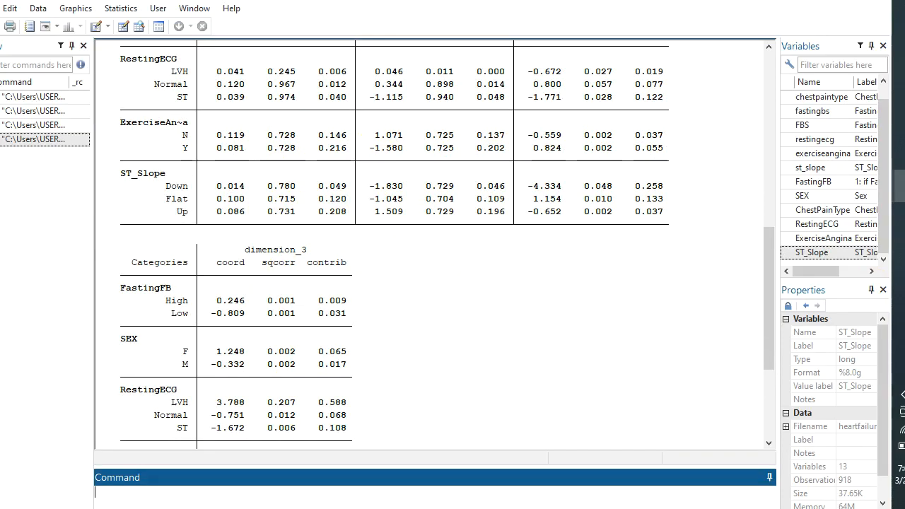
- Duplicate the mca command line below the original in the do-file and append the option compact to the copy
mouse_move(901, 185)
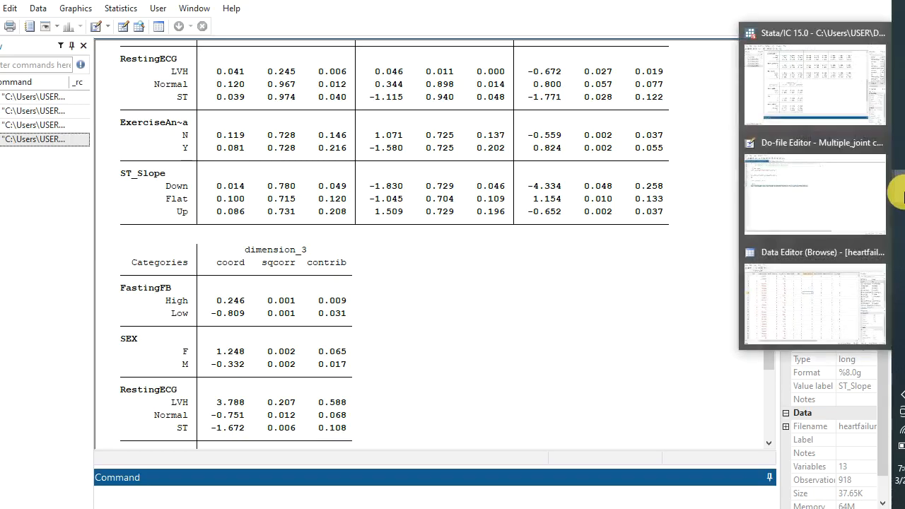
click(871, 194)
right_click(363, 214)
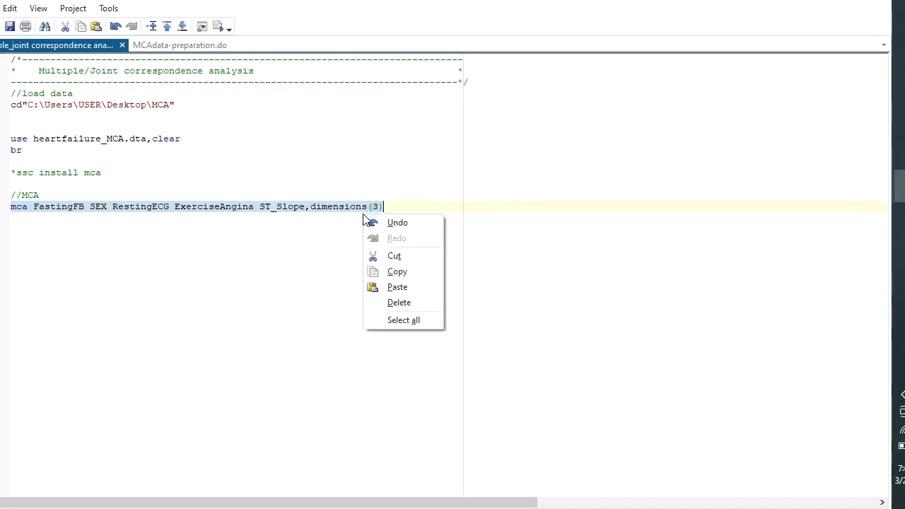
click(402, 268)
click(397, 205)
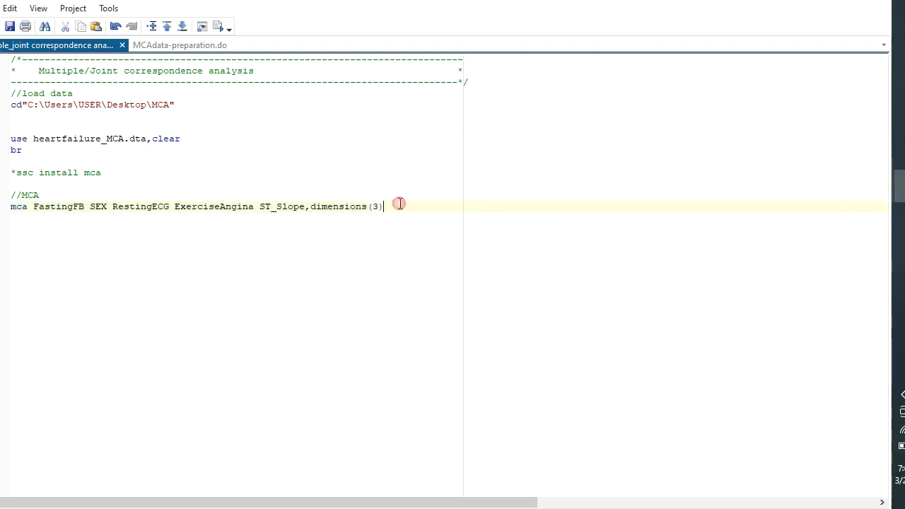
key(Return)
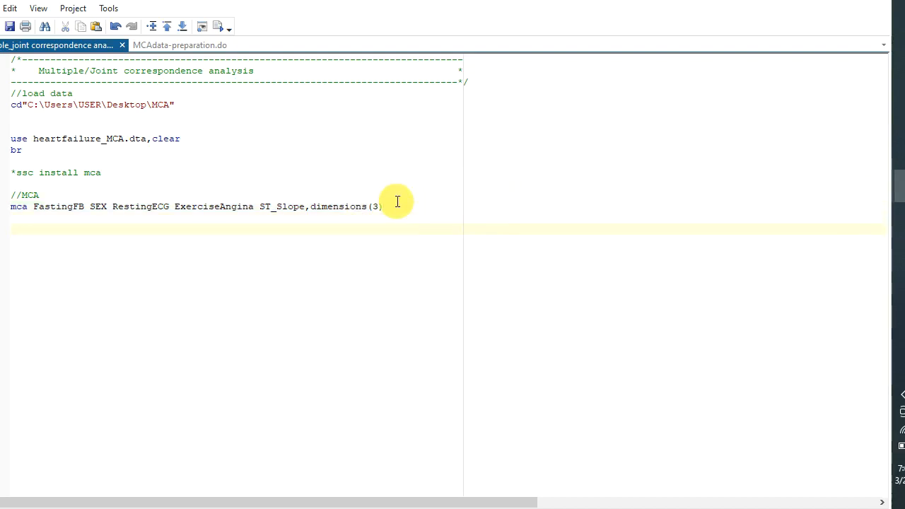
key(ctrl+v)
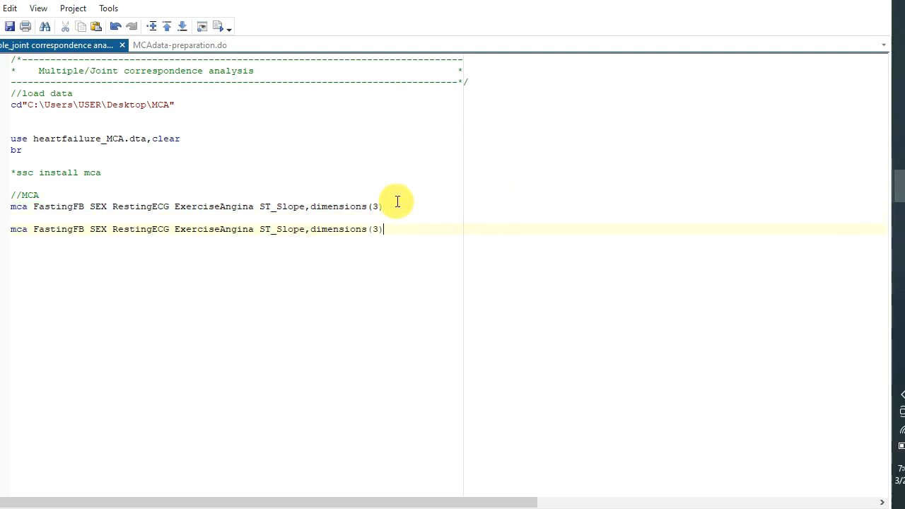
text(compacr)
key(BackSpace)
text(t)
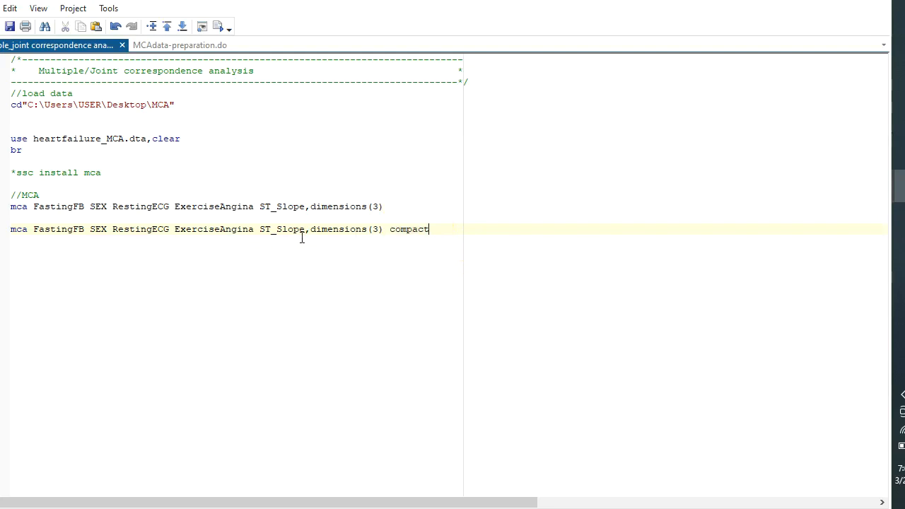
- Run only the mca line with the compact option and switch to Stata's results window
key(shift+Home)
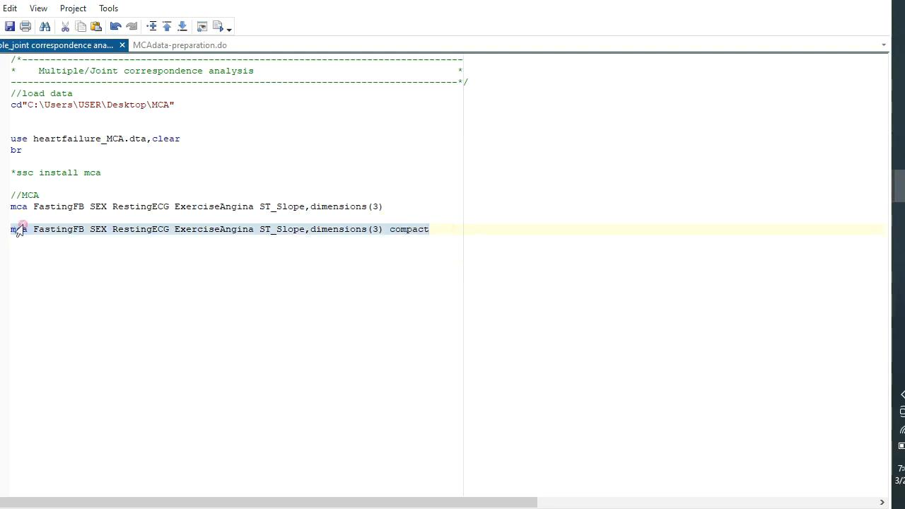
click(224, 32)
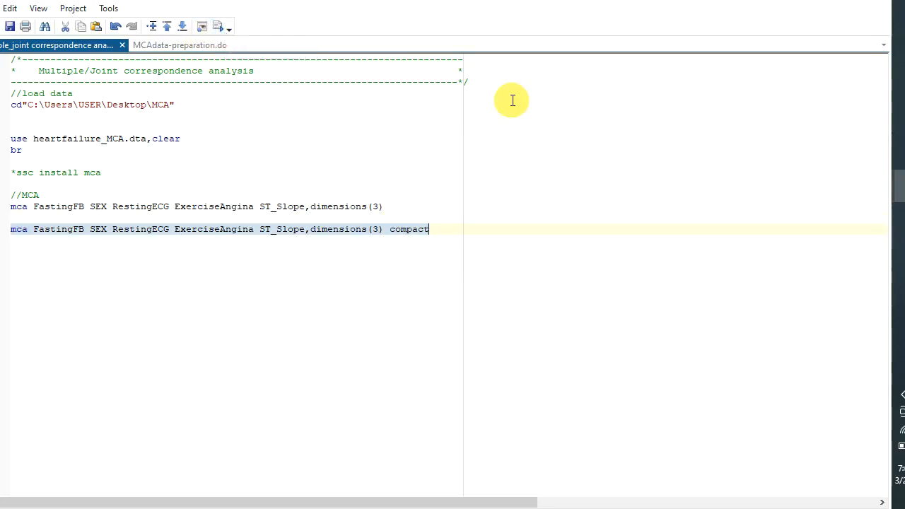
mouse_move(900, 185)
click(800, 91)
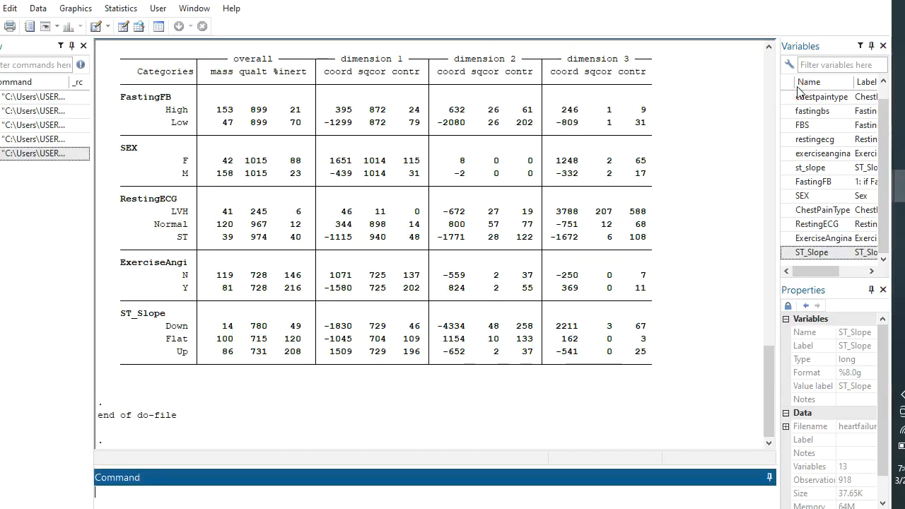
- Examine the compact MCA output: the principal inertia table, the category statistics for three dimensions, and the method line
scroll(588, 180, up, 3)
scroll(589, 180, up, 5)
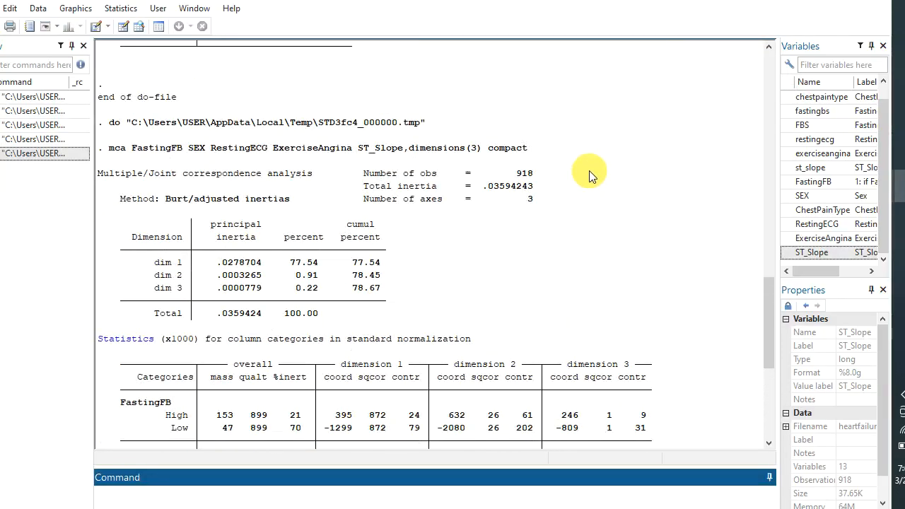
scroll(470, 148, down, 2)
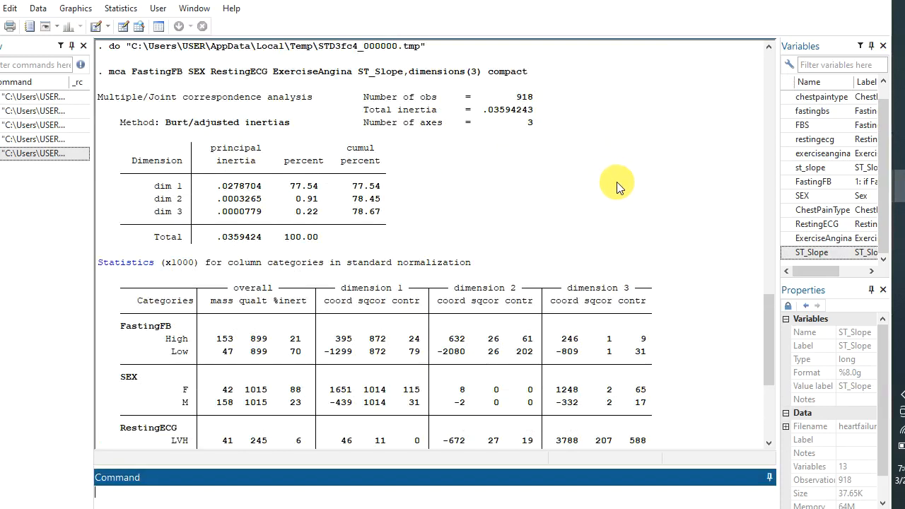
scroll(504, 297, down, 1)
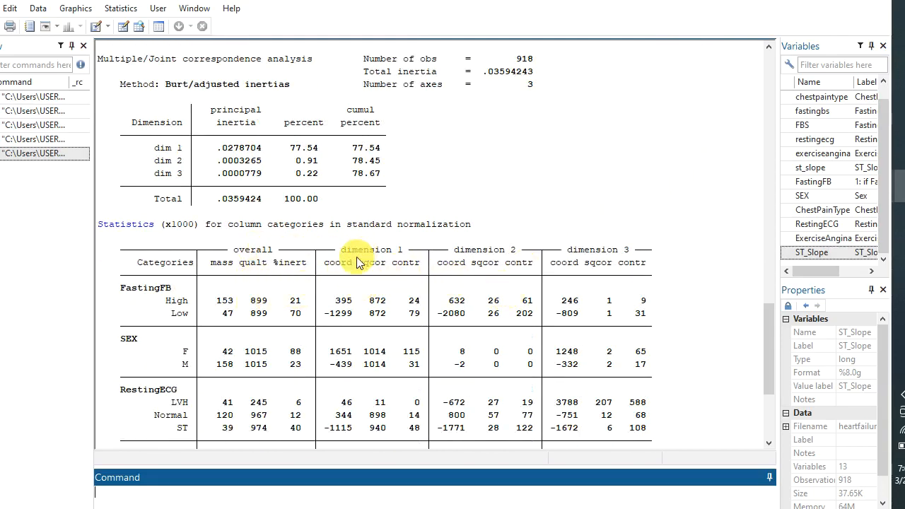
scroll(621, 349, down, 4)
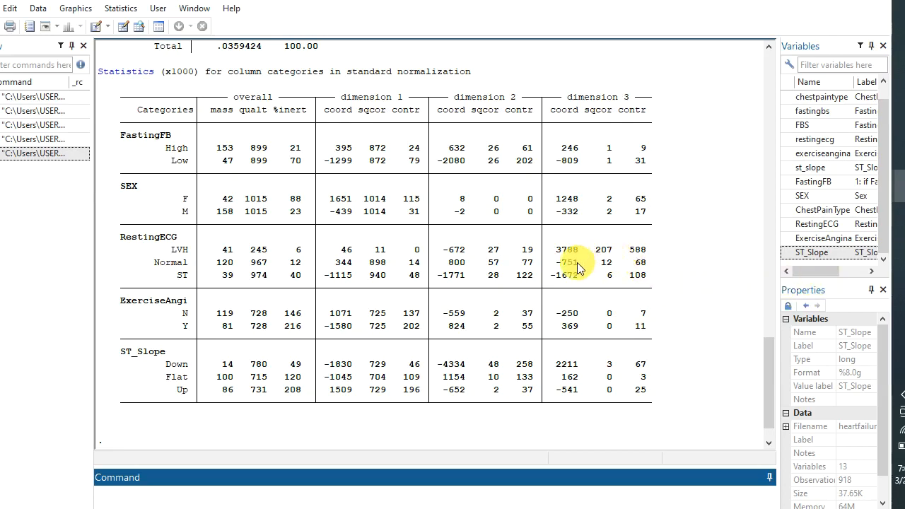
mouse_move(897, 190)
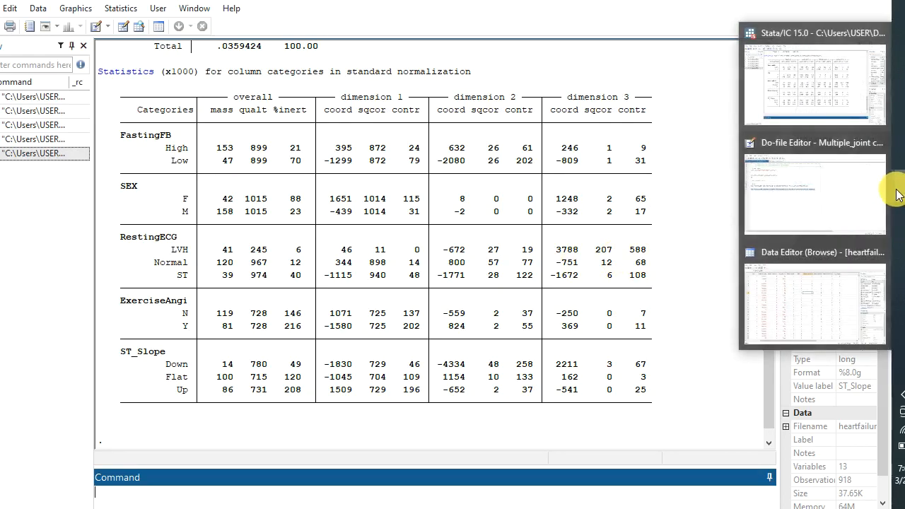
click(834, 196)
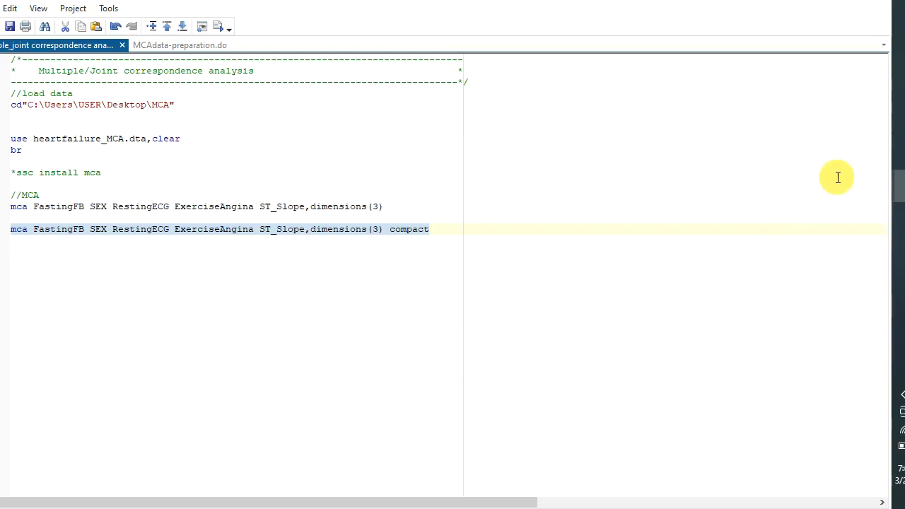
mouse_move(896, 189)
click(820, 121)
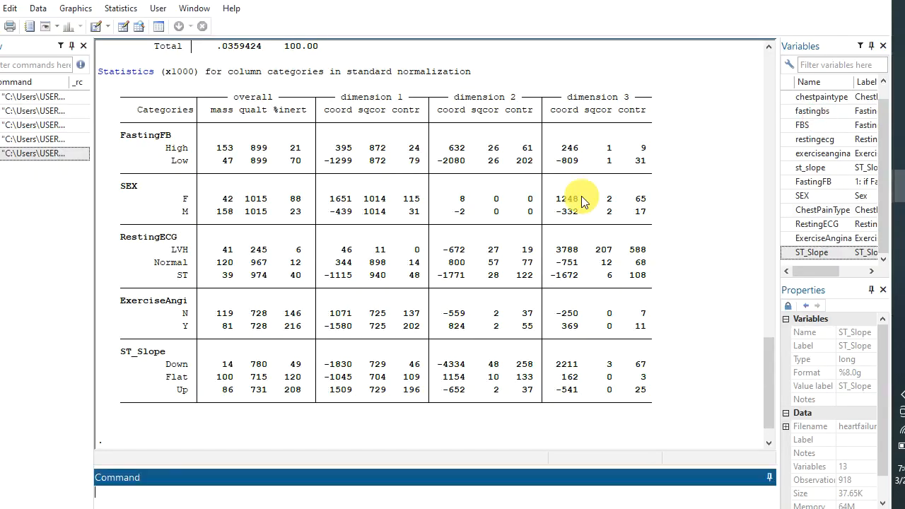
scroll(463, 262, up, 3)
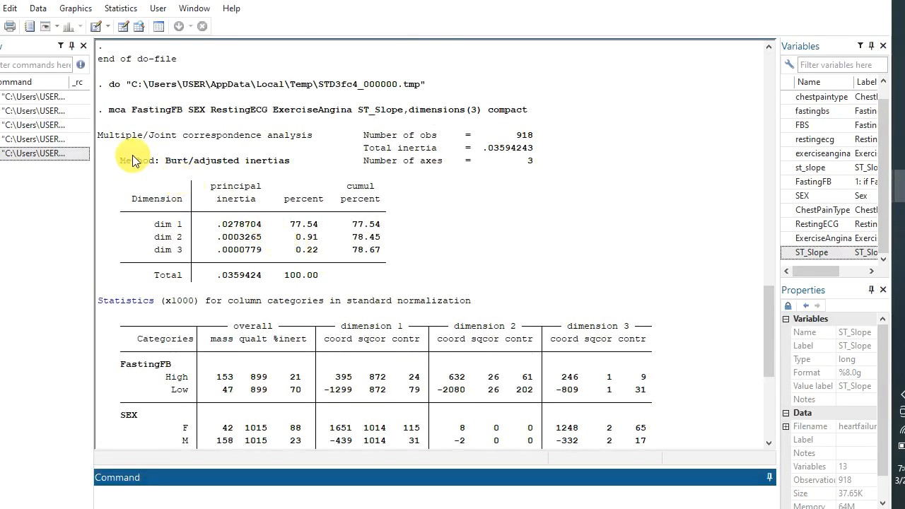
drag(111, 160, 297, 166)
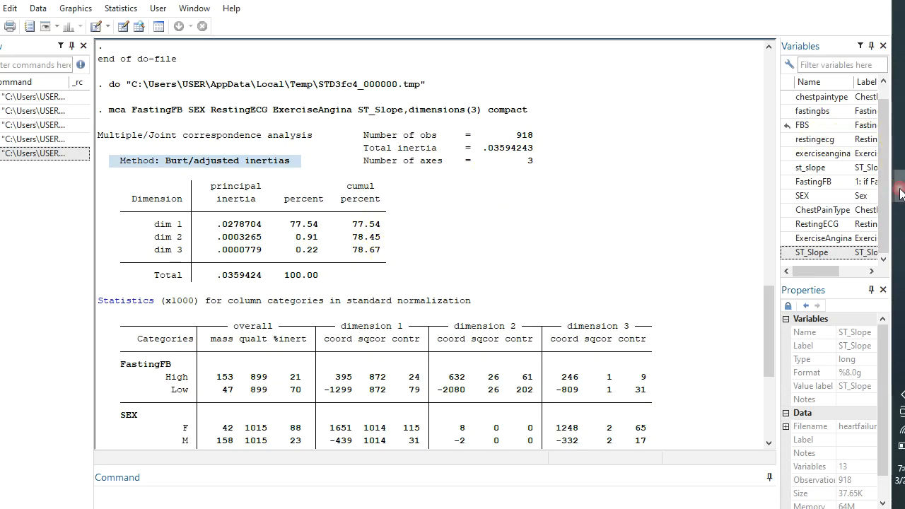
- Return to the do-file and add the comment //Indicator below the compact mca command
mouse_move(901, 185)
click(813, 180)
click(450, 232)
key(Return)
text(/)
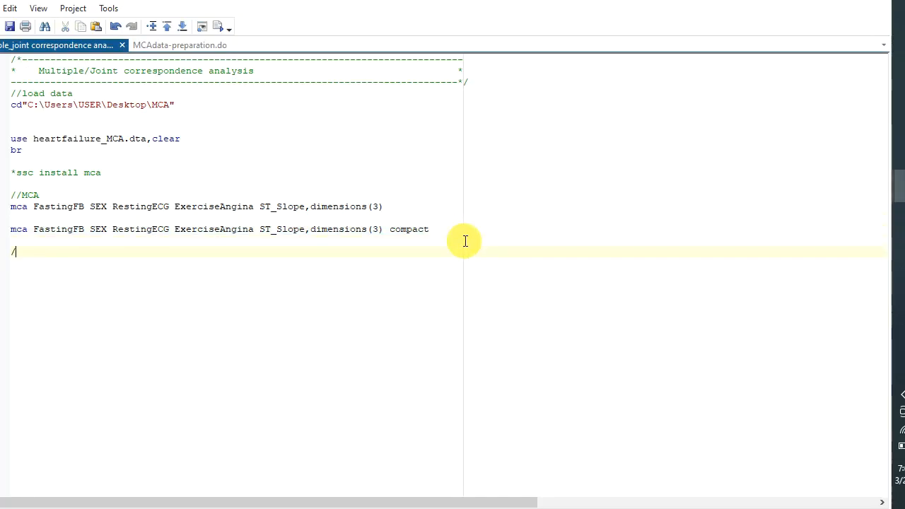
text(/Indicator)
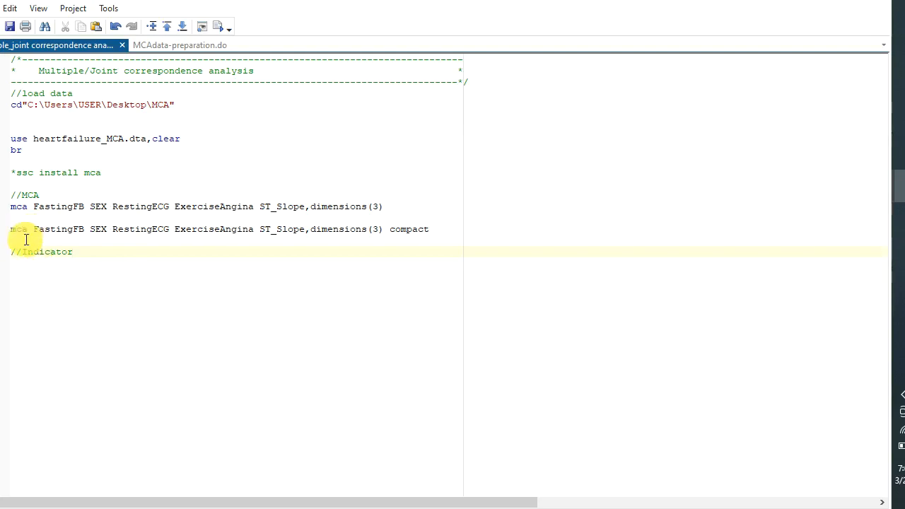
- Copy the compact mca command line and paste it below the //Indicator comment
drag(10, 229, 431, 230)
right_click(425, 229)
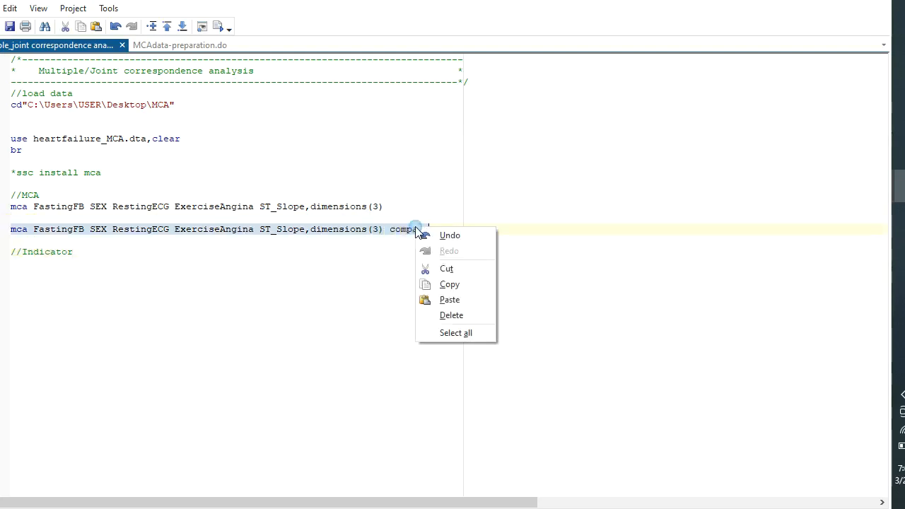
click(452, 286)
click(50, 268)
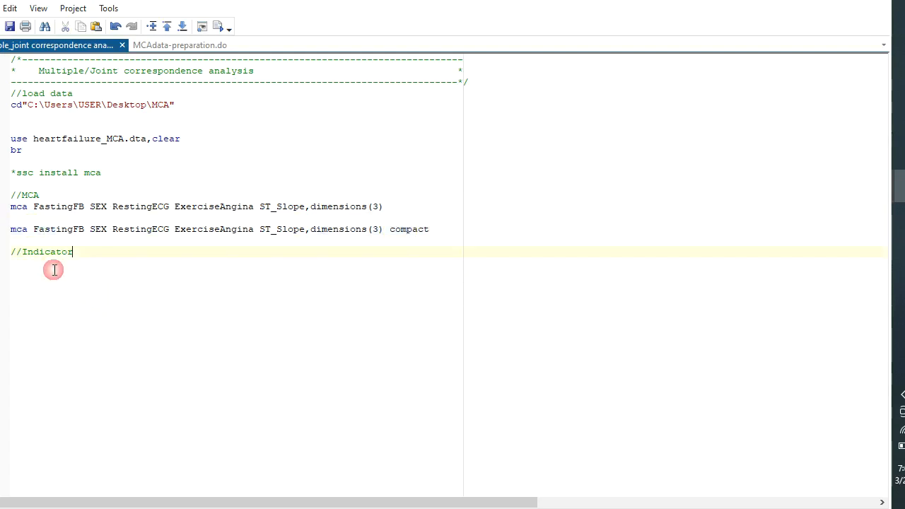
key(ctrl+v)
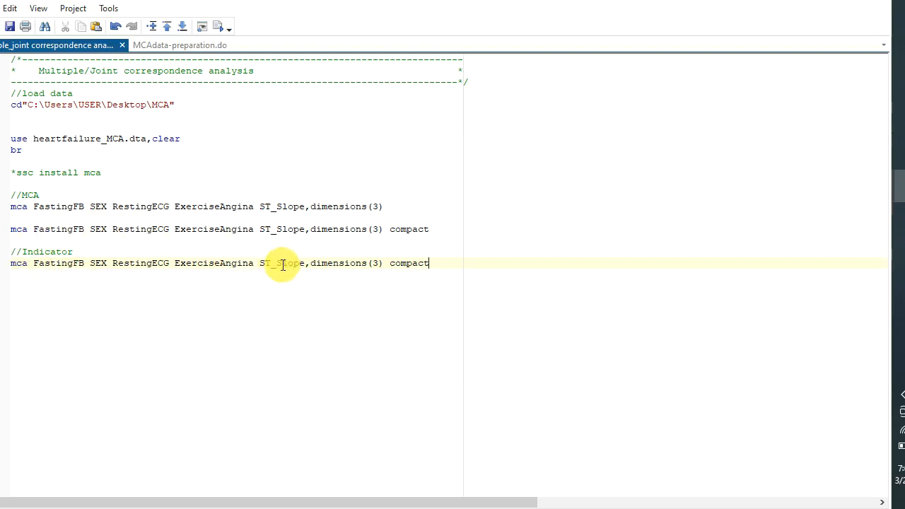
- Insert the option method(indicator) right before dimensions(3) in the mca command under the //Indicator comment
click(311, 263)
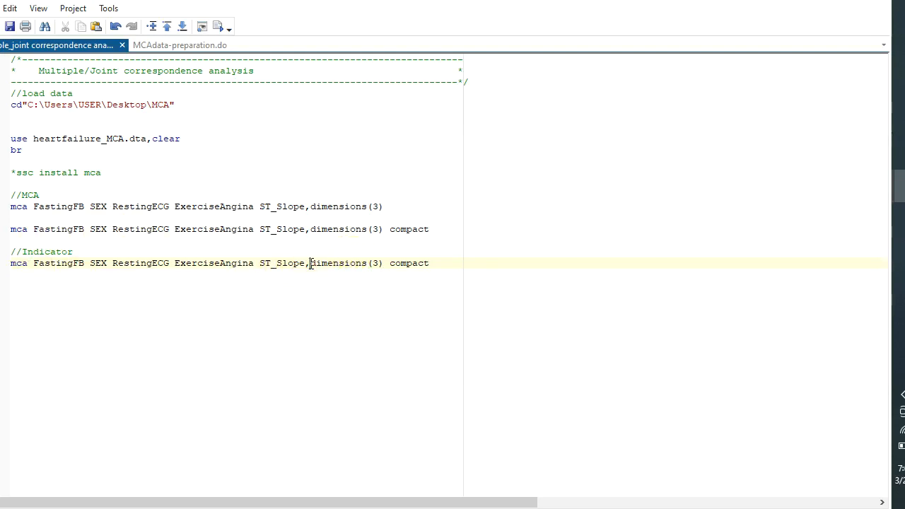
text(method)
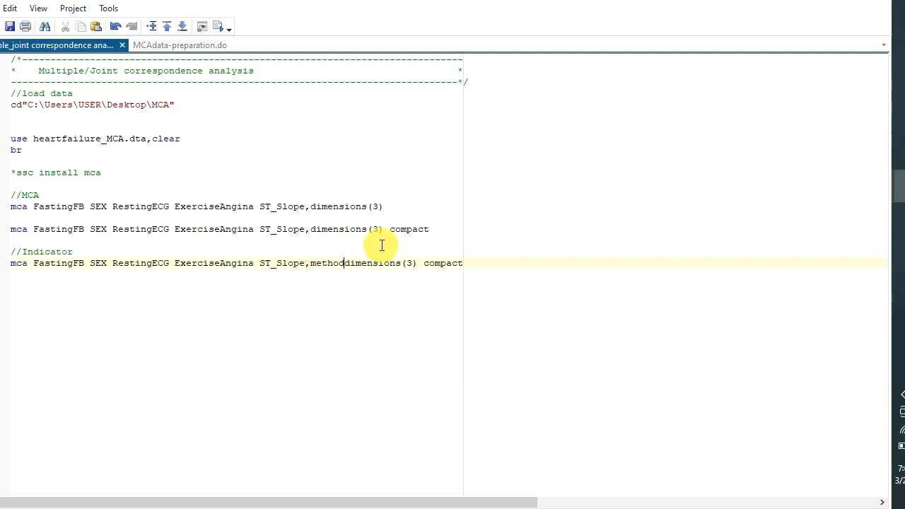
text((indicator)
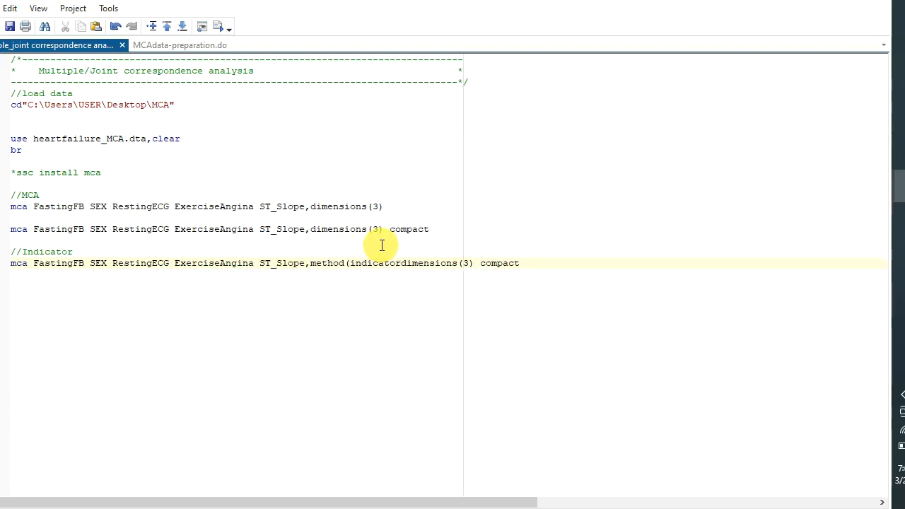
text())
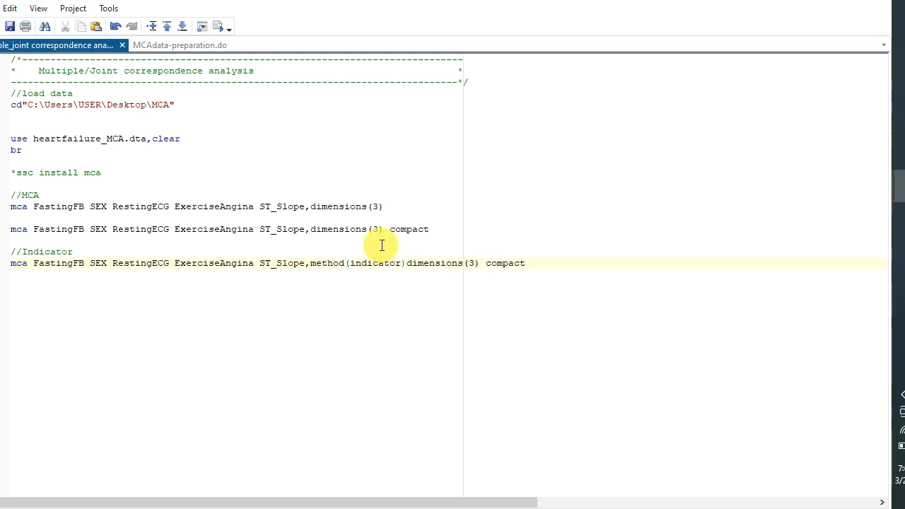
- Run only the mca line with method(indicator) and switch to Stata's results window
click(11, 263)
key(shift+End)
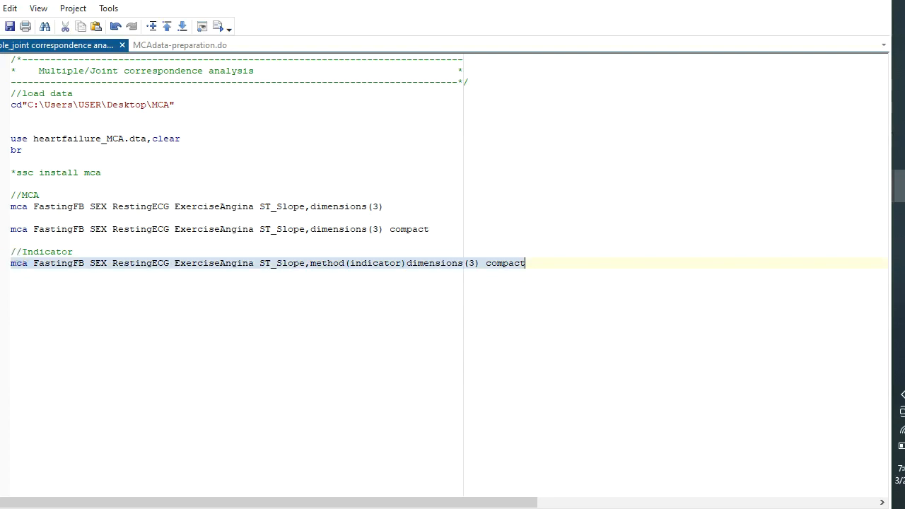
click(215, 28)
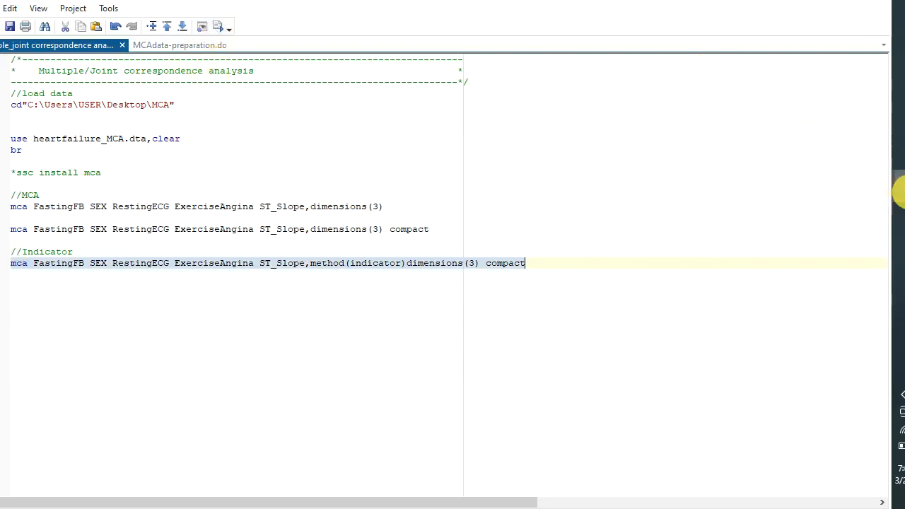
mouse_move(899, 190)
click(814, 94)
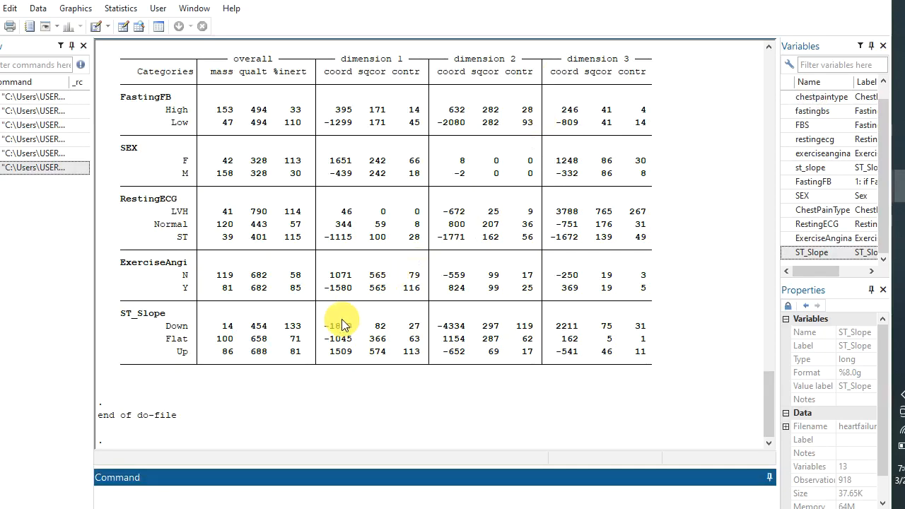
- Examine the indicator matrix output: the method line, the principal inertia table and the column category statistics
scroll(350, 319, up, 10)
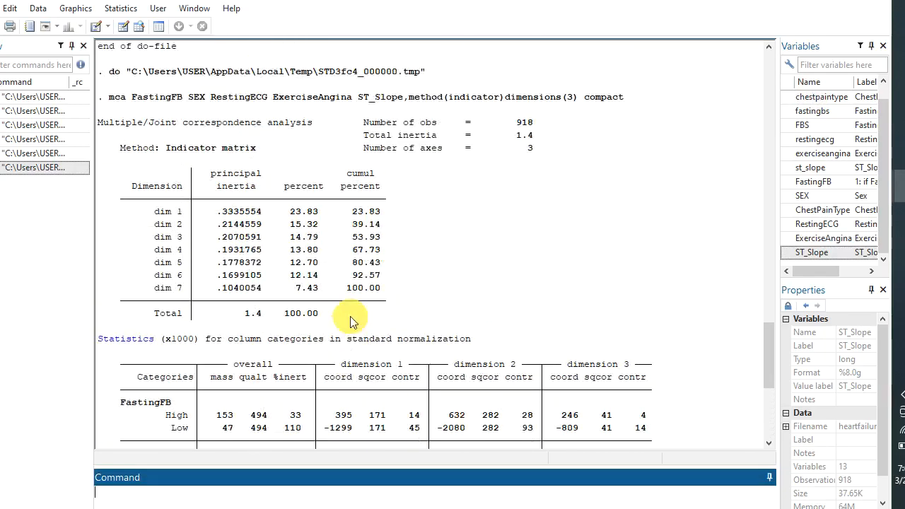
drag(114, 224, 275, 238)
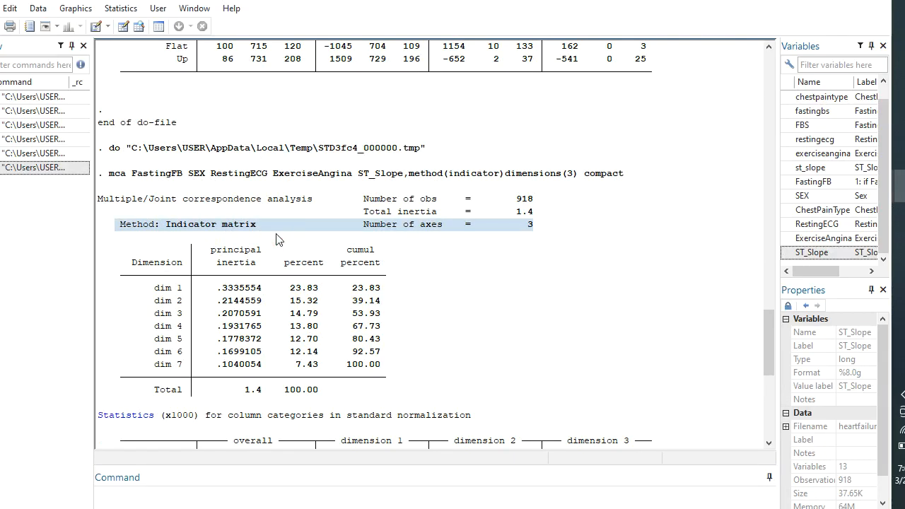
scroll(529, 236, down, 5)
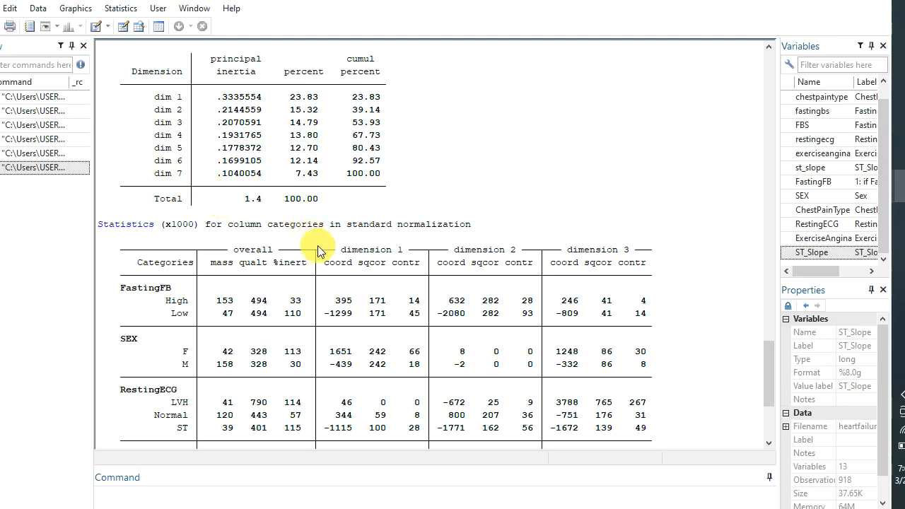
scroll(315, 248, down, 2)
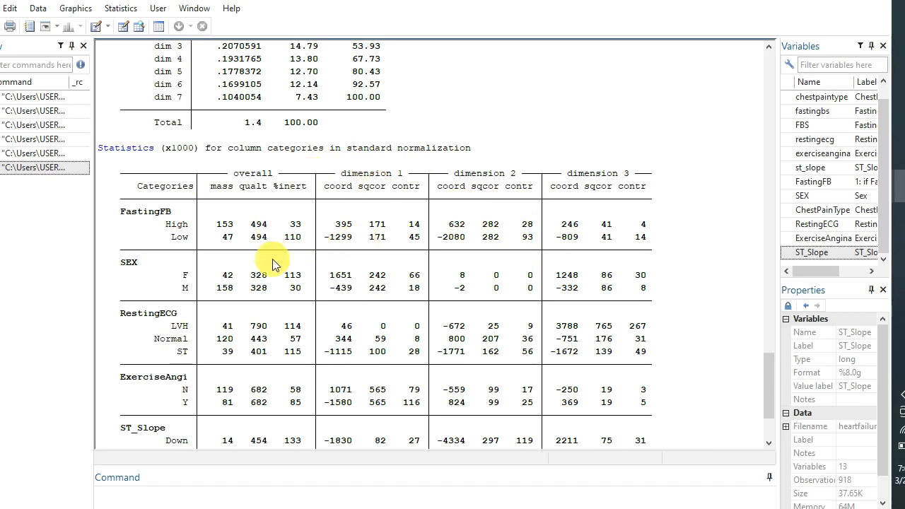
scroll(280, 254, up, 7)
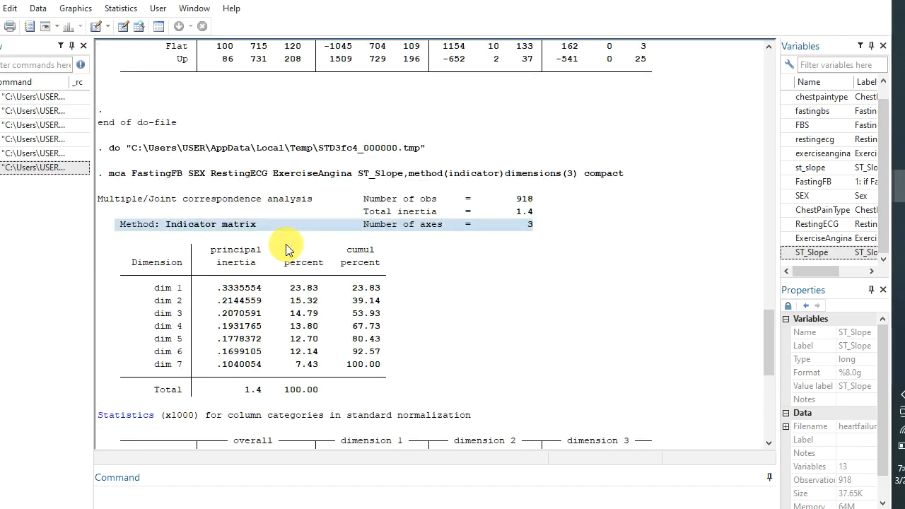
- Compare the total inertia in the indicator matrix output with that of the earlier Burt/adjusted inertias output
scroll(355, 244, up, 1)
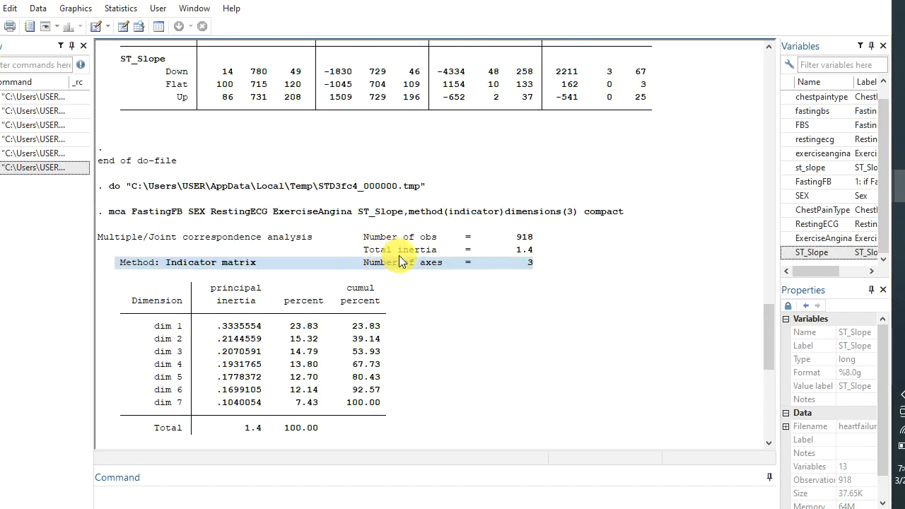
drag(376, 251, 537, 262)
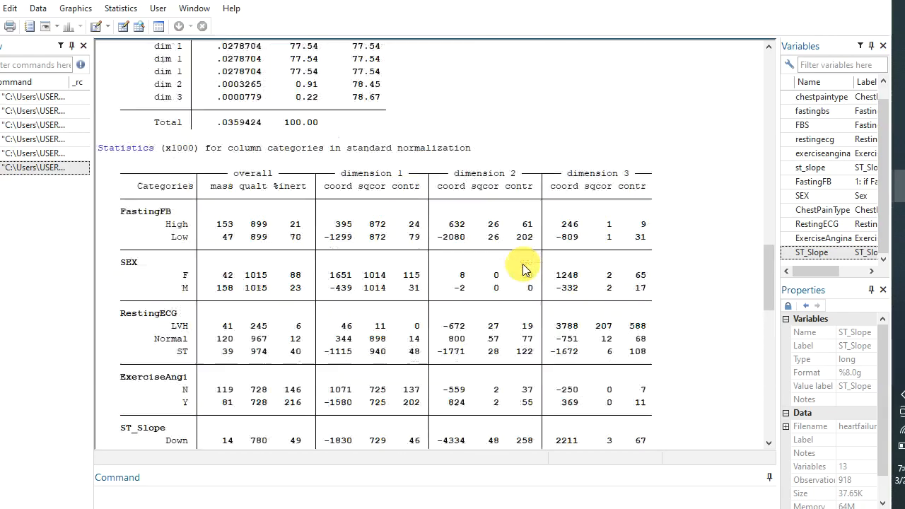
scroll(521, 262, up, 5)
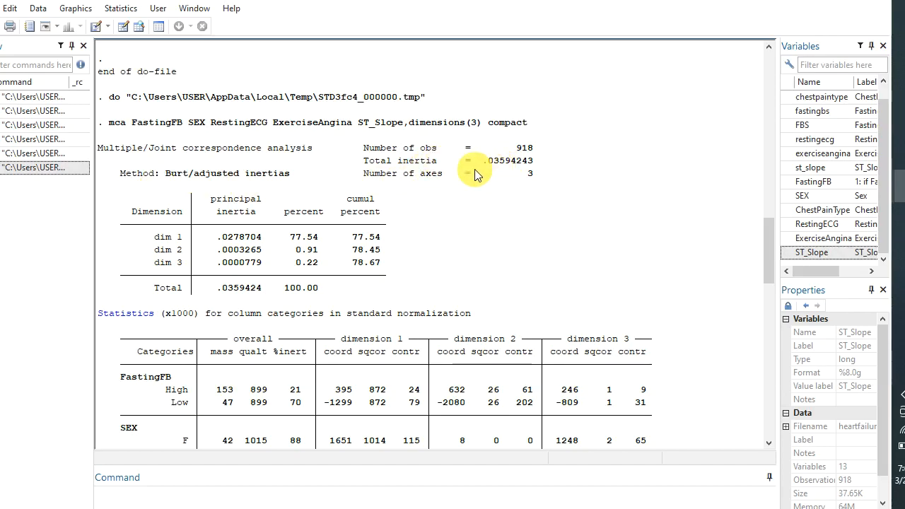
scroll(475, 175, down, 12)
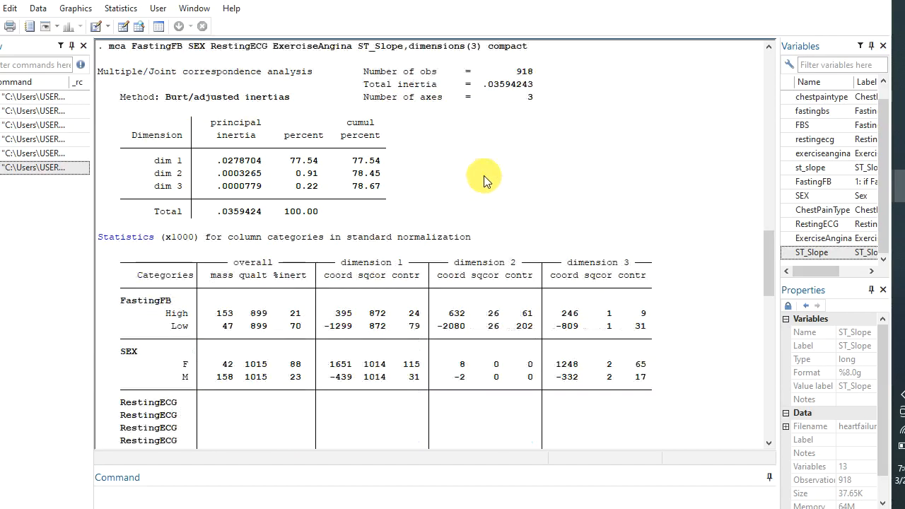
scroll(502, 183, down, 4)
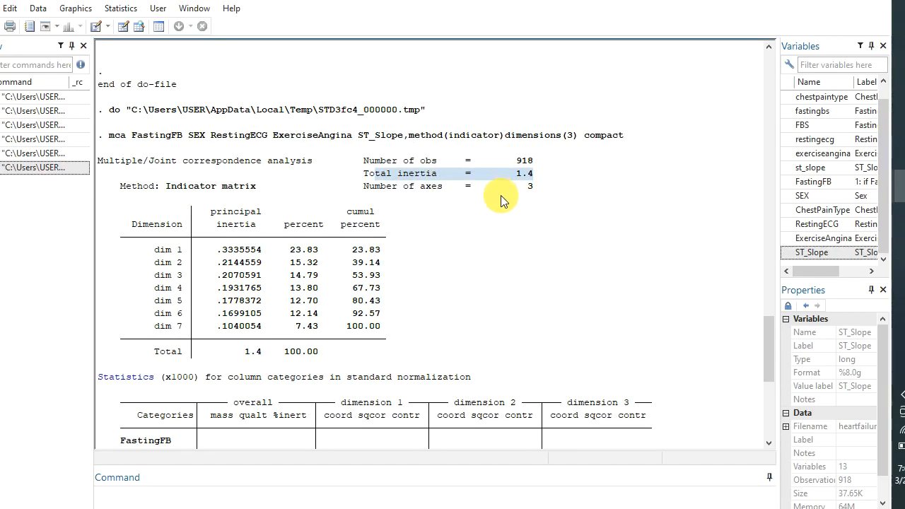
scroll(501, 201, down, 6)
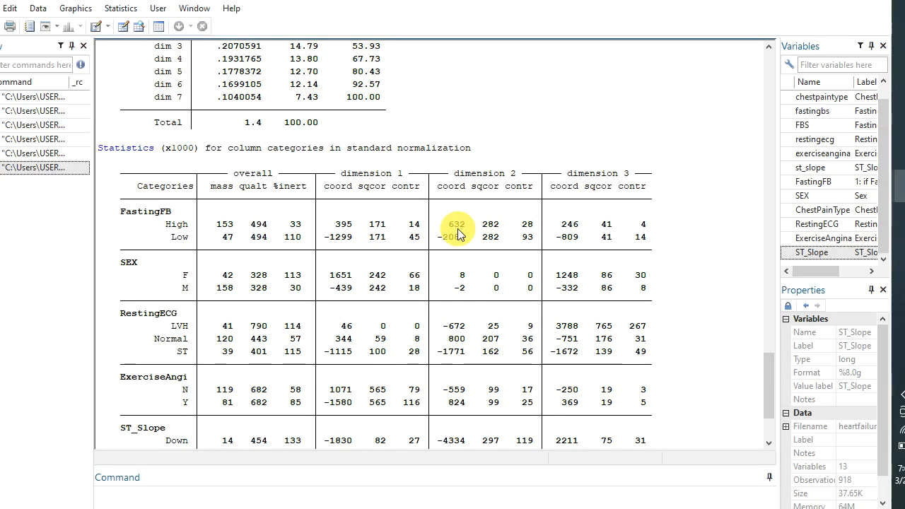
- Switch to the Do-file Editor and add the comment //Joint correspondence analysis(JCA) below the indicator mca command
mouse_move(902, 188)
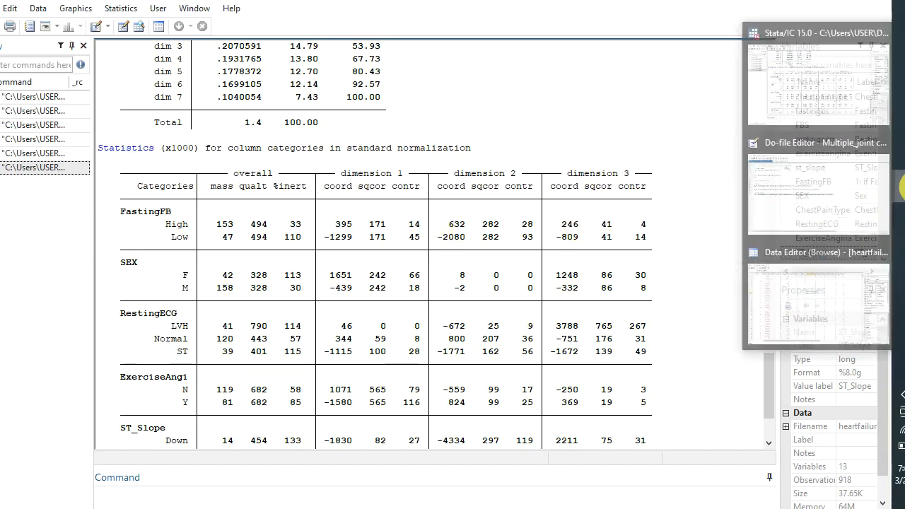
click(827, 201)
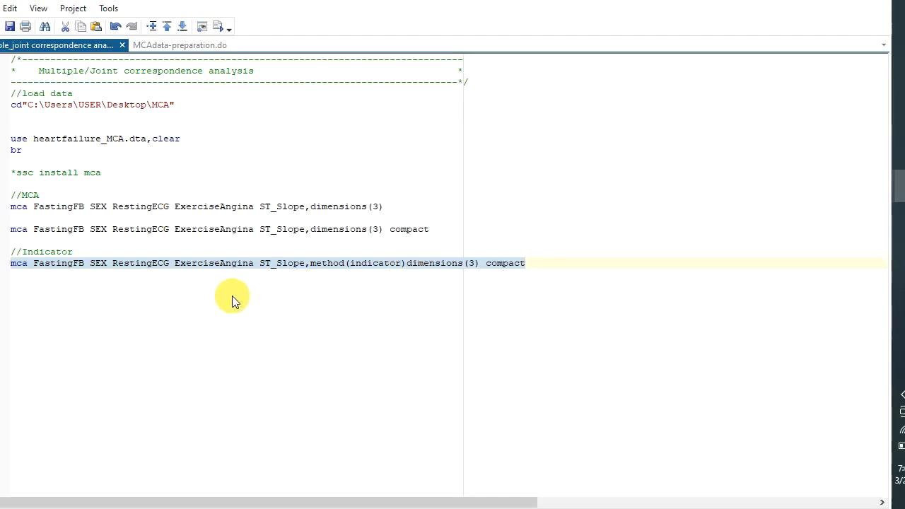
click(198, 299)
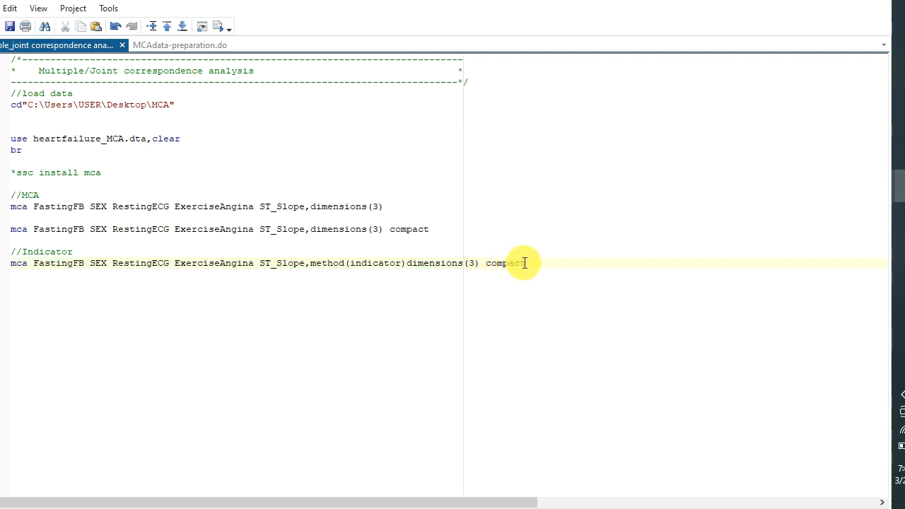
key(Return)
key(Return)
text(//Joint correspondence analysis(JCA)
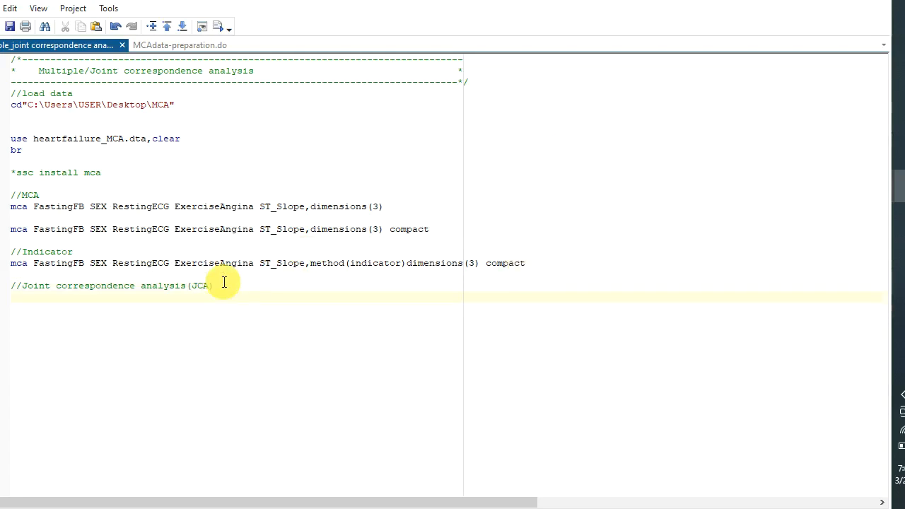
- Copy the mca command with method(indicator) and paste it below the //Joint correspondence analysis(JCA) comment
click(5, 263)
right_click(19, 263)
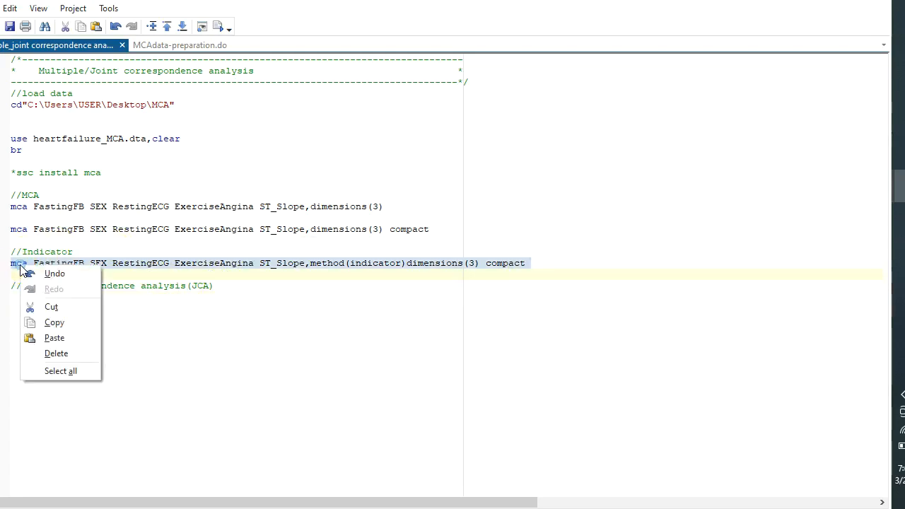
click(57, 321)
click(29, 311)
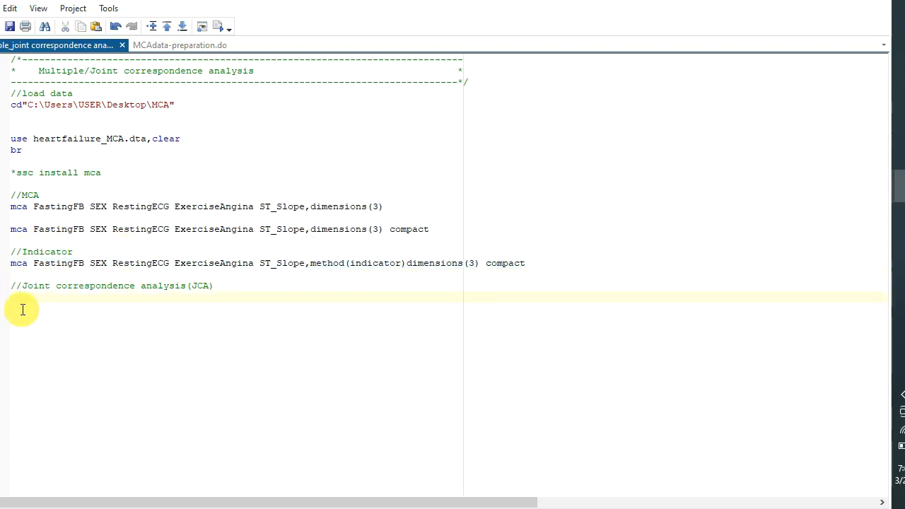
key(ctrl+v)
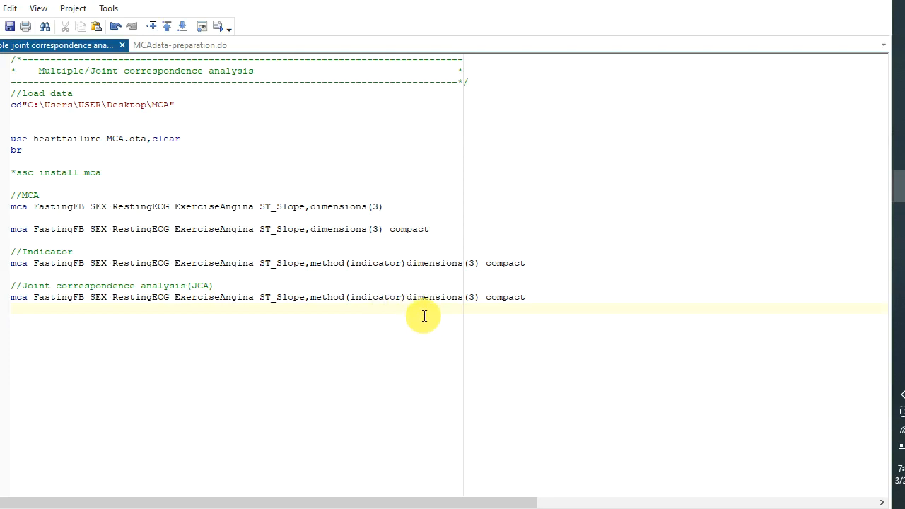
- Change the method option to joint in the mca command under the JCA comment
click(474, 298)
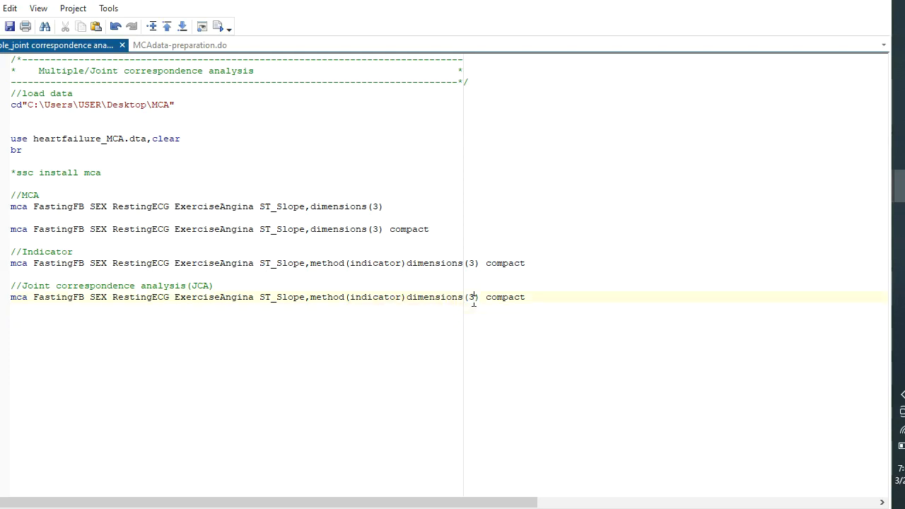
click(400, 297)
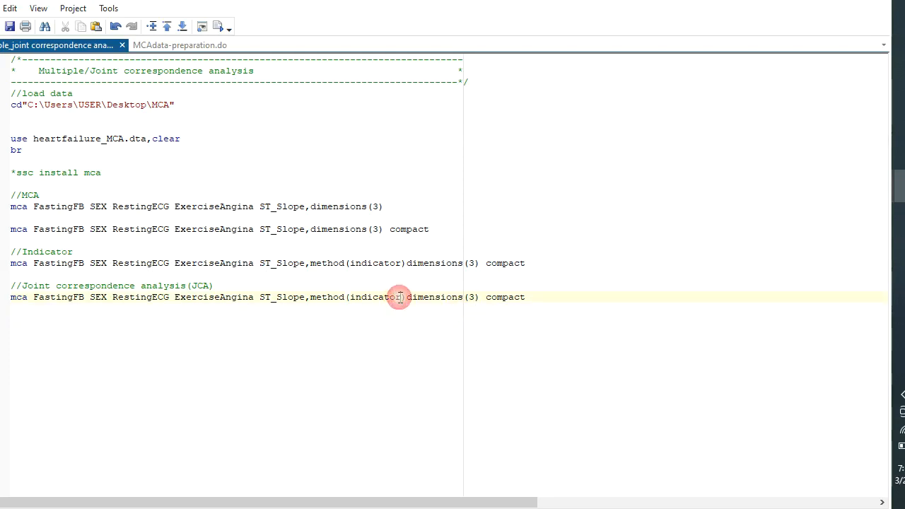
key(BackSpace)
key(BackSpace)
key(BackSpace)
key(BackSpace)
key(BackSpace)
key(BackSpace)
key(BackSpace)
key(BackSpace)
key(BackSpace)
text(JOINT)
key(BackSpace)
key(BackSpace)
key(BackSpace)
key(BackSpace)
key(BackSpace)
text(joint)
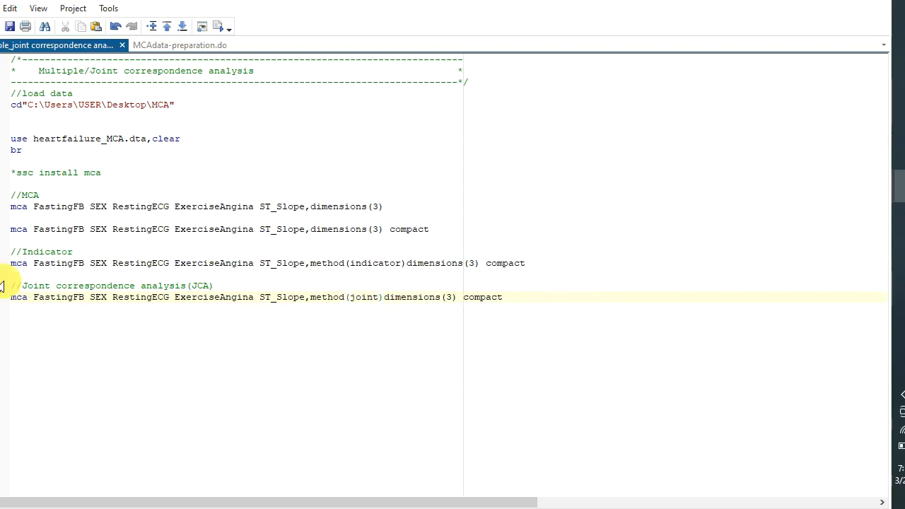
- Run only the mca line with method(joint) and switch to Stata's results window
drag(10, 297, 17, 308)
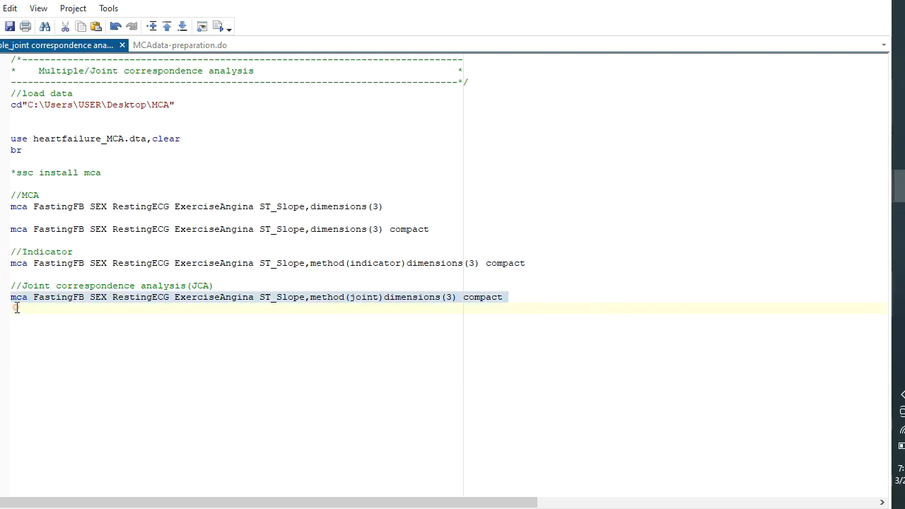
click(217, 28)
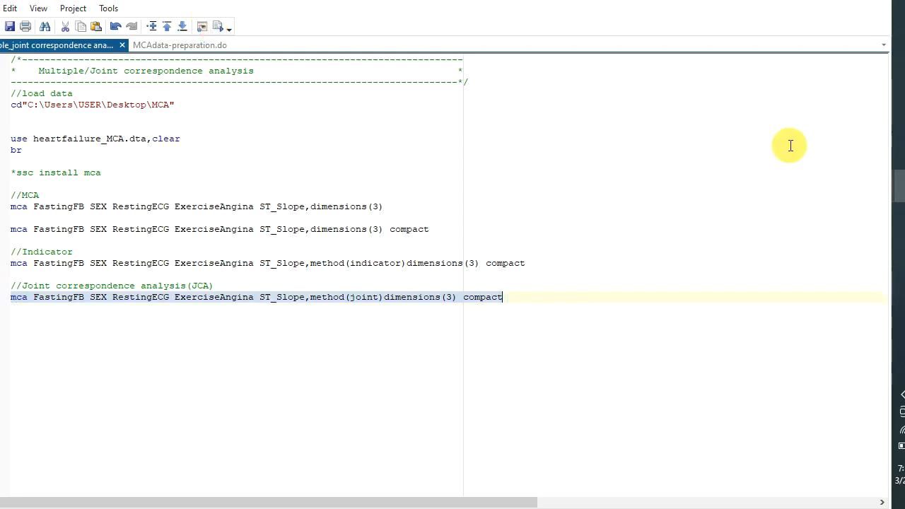
mouse_move(896, 191)
click(804, 95)
- Examine the joint method output: the total inertia, the inertia of the three dimensions and the column category statistics
scroll(283, 340, up, 7)
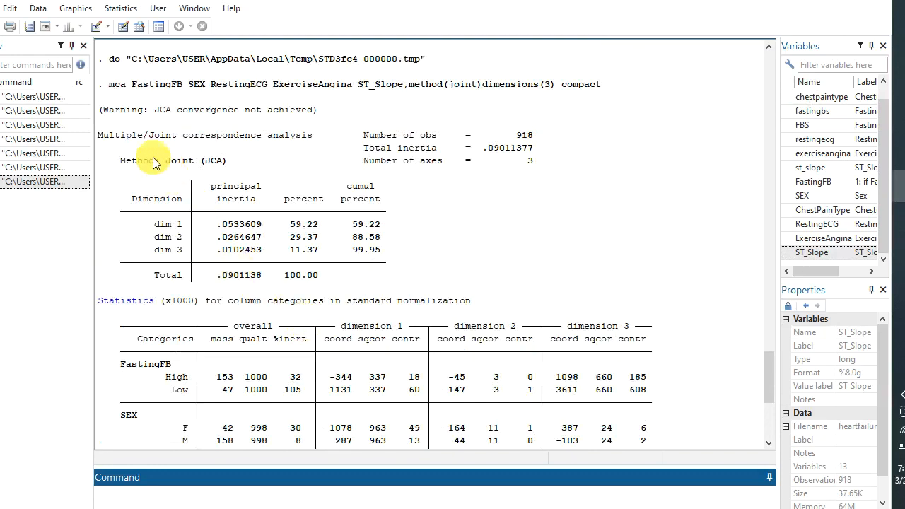
scroll(123, 130, down, 1)
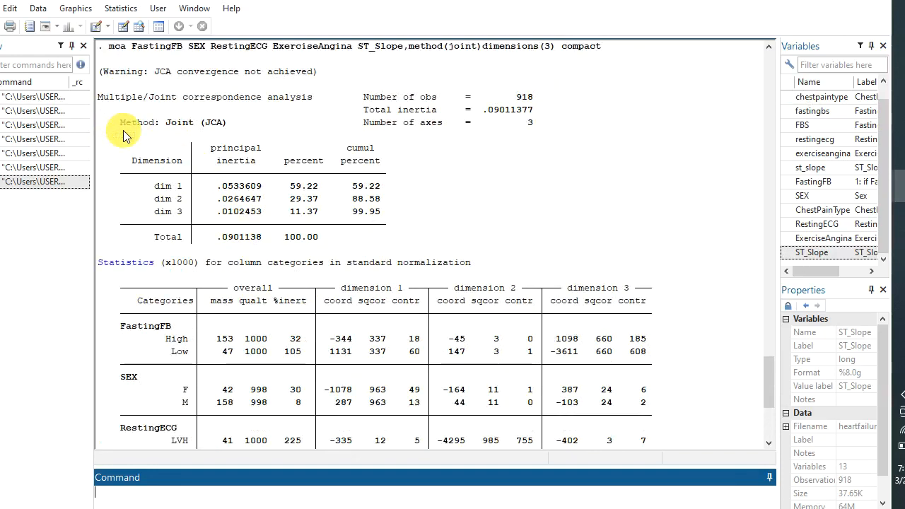
scroll(123, 130, down, 1)
scroll(136, 67, up, 1)
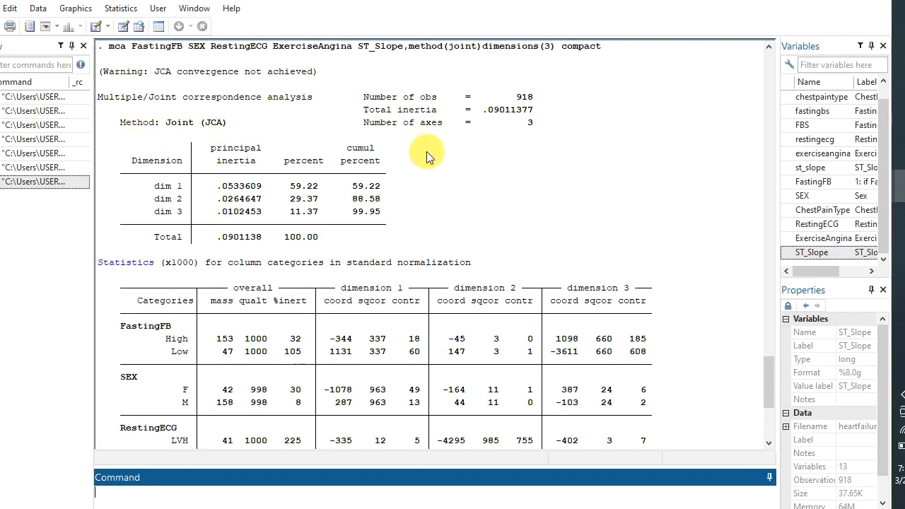
drag(494, 109, 523, 113)
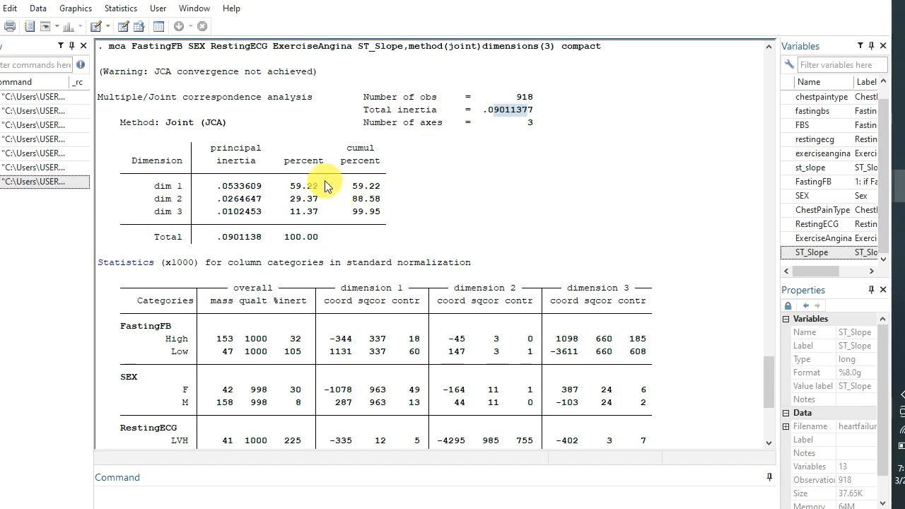
click(167, 187)
drag(168, 187, 171, 210)
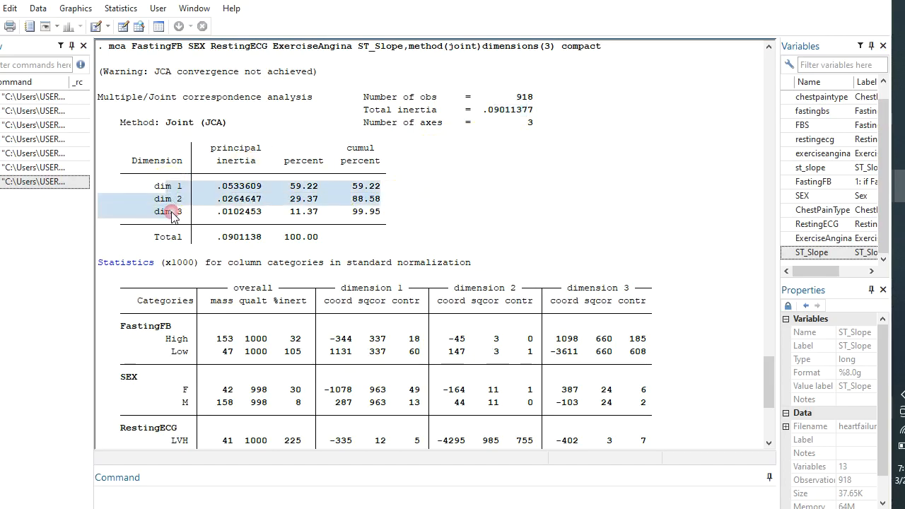
scroll(234, 236, down, 5)
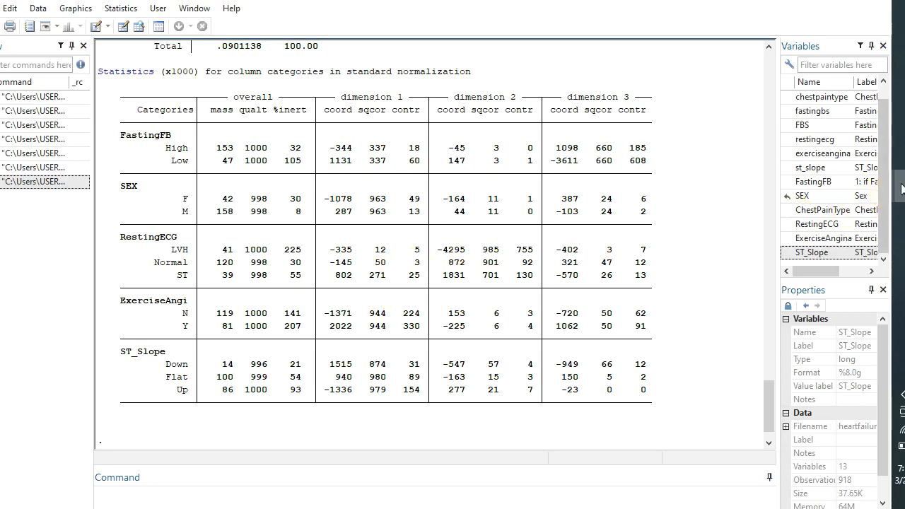
- Return to the Do-file Editor and paste a copy of the method(joint) mca command below the original, separated by a blank line
mouse_move(898, 185)
click(813, 189)
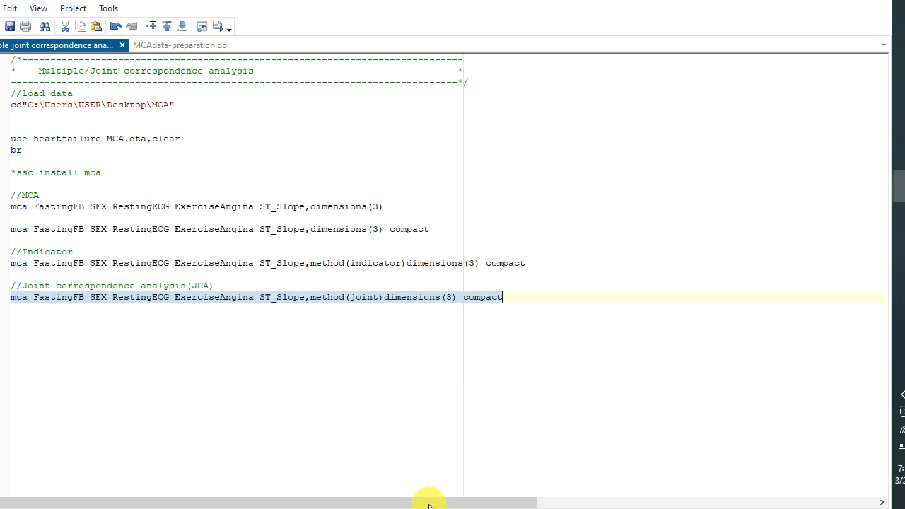
right_click(326, 300)
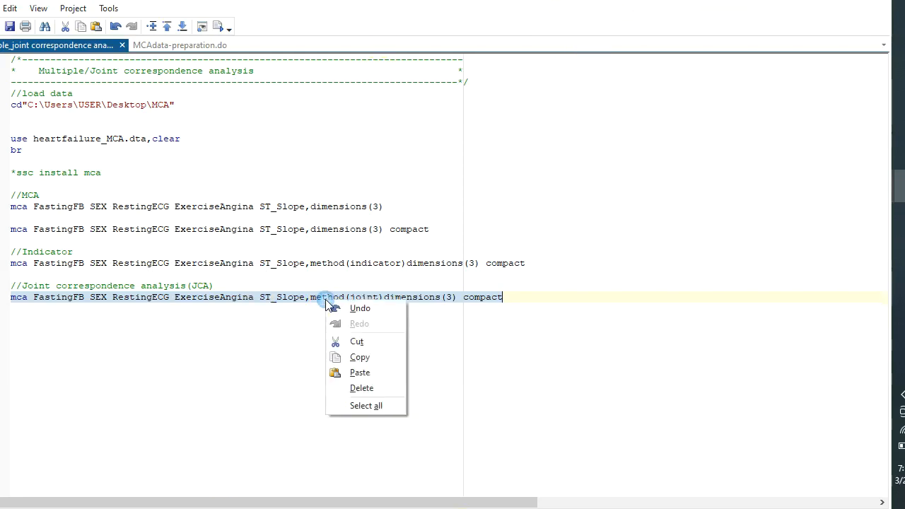
click(353, 355)
click(511, 295)
key(Return)
key(Return)
key(ctrl+v)
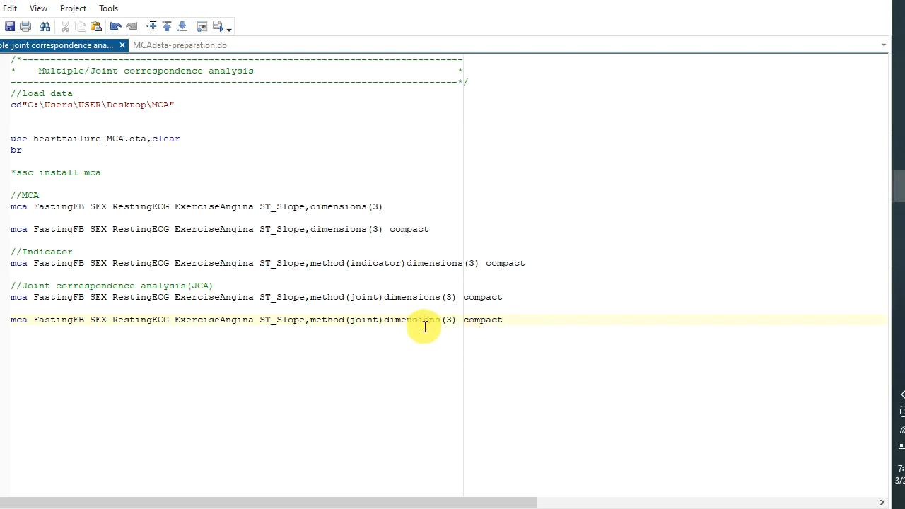
- Remove the variable SEX from the variable list of the duplicated mca command
click(113, 319)
key(BackSpace)
key(BackSpace)
key(BackSpace)
key(BackSpace)
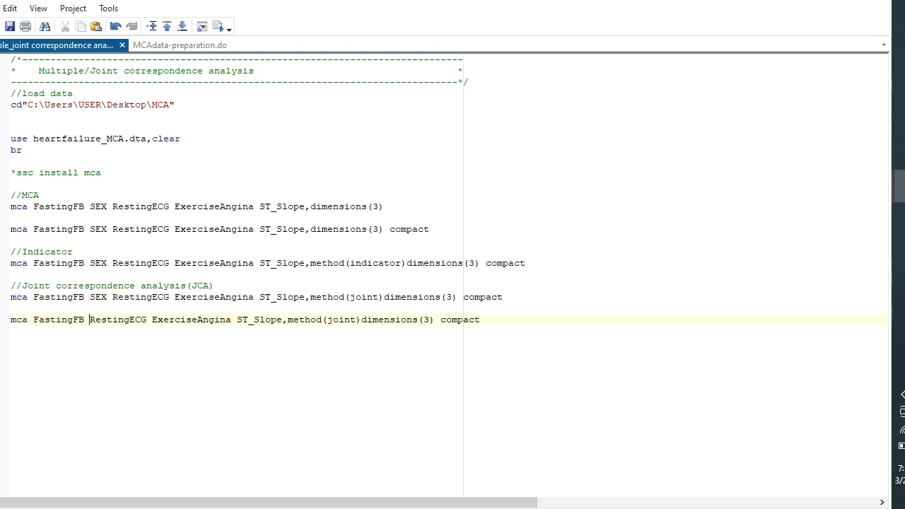
- Delete the method(joint) option from the duplicated mca command, leaving dimensions(3) directly after the comma
click(476, 320)
click(359, 319)
key(BackSpace)
key(BackSpace)
key(BackSpace)
key(BackSpace)
key(BackSpace)
key(BackSpace)
key(BackSpace)
key(BackSpace)
key(BackSpace)
key(BackSpace)
key(BackSpace)
key(BackSpace)
key(BackSpace)
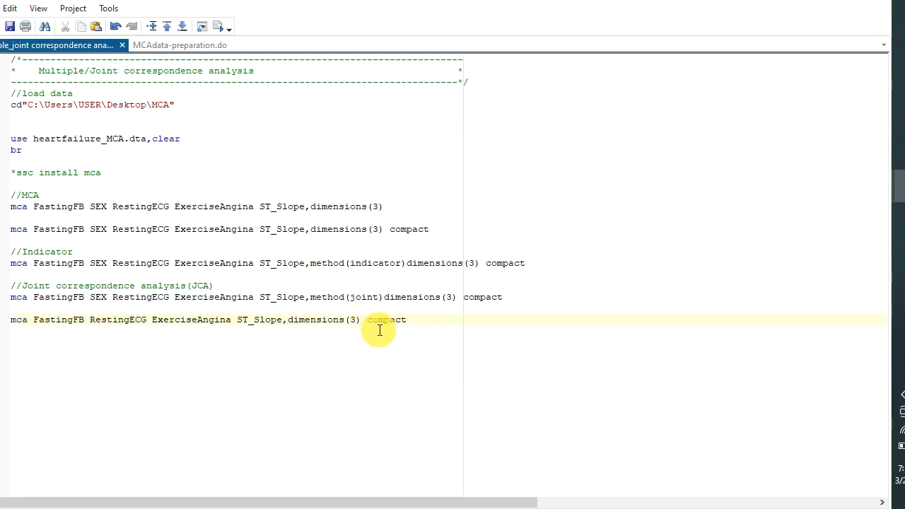
- Extend the last mca command with the line continuation /// and add method(joint) supp((demo:SEX)) on the following line
click(403, 320)
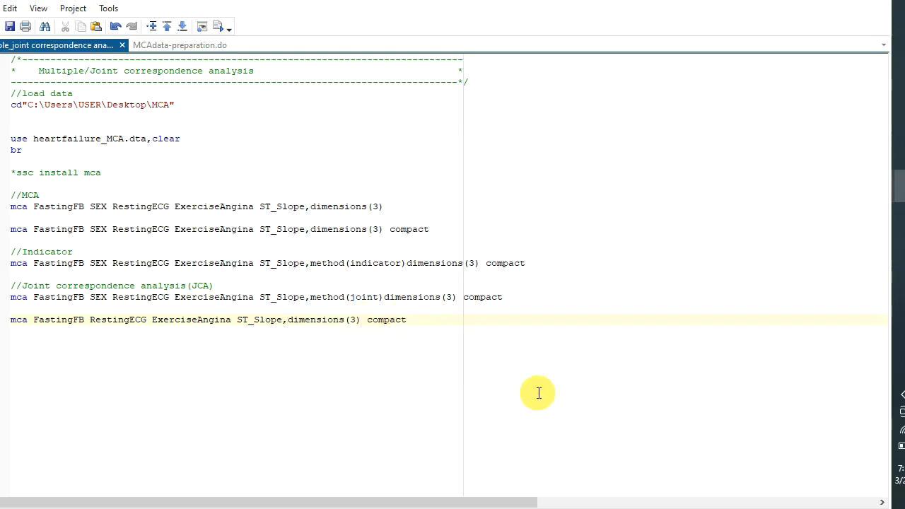
text(///)
key(Return)
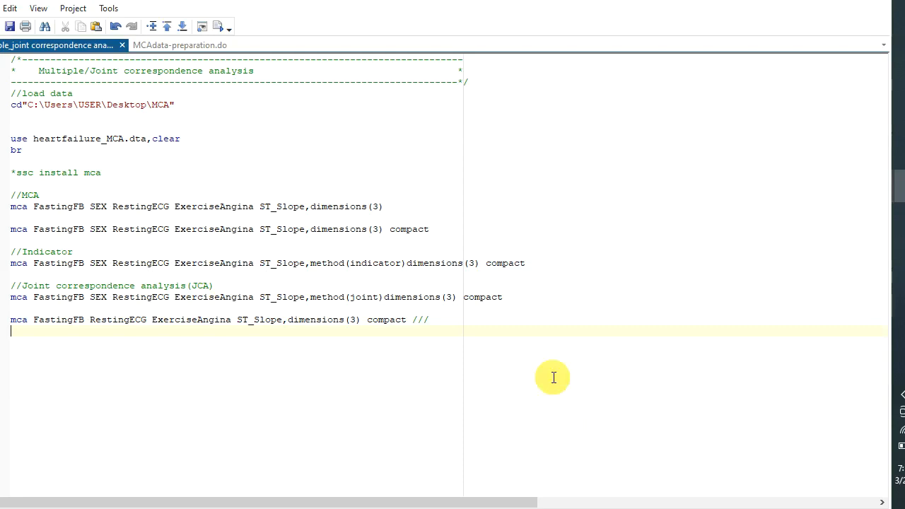
click(416, 325)
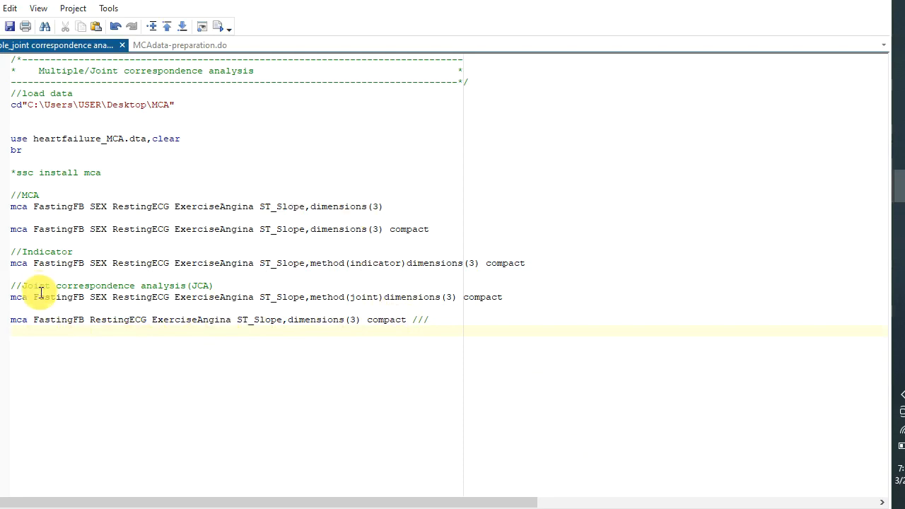
text(method(joint) supp((demo:)
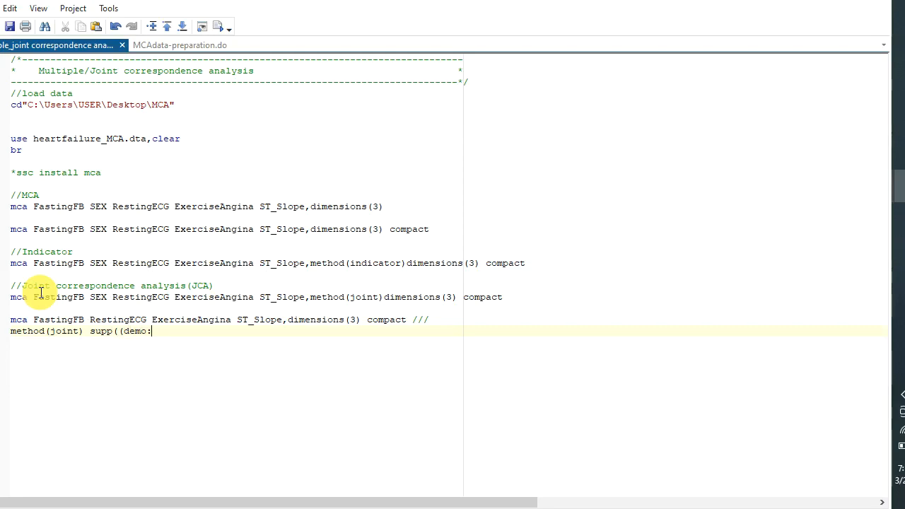
text(SEX)
- Run the two-line joint mca command with the supplementary variable SEX and switch to the main Stata results window
click(12, 319)
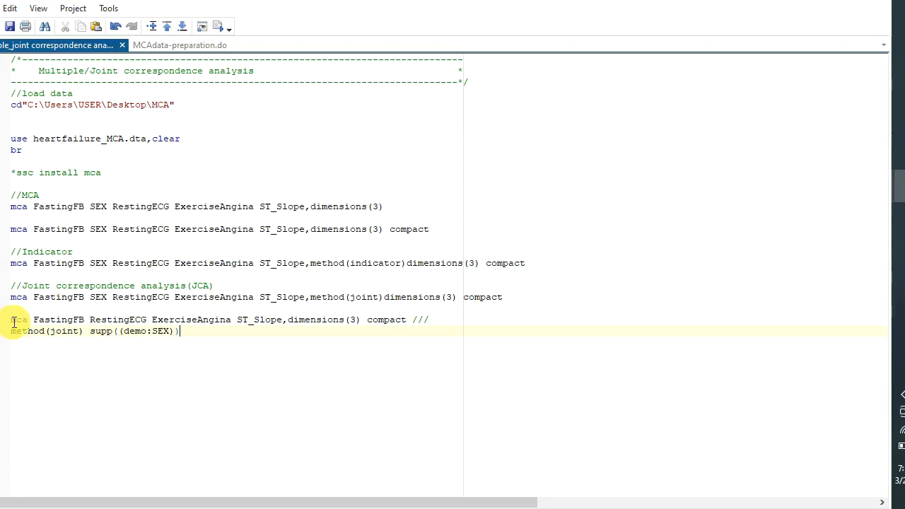
drag(12, 322, 8, 344)
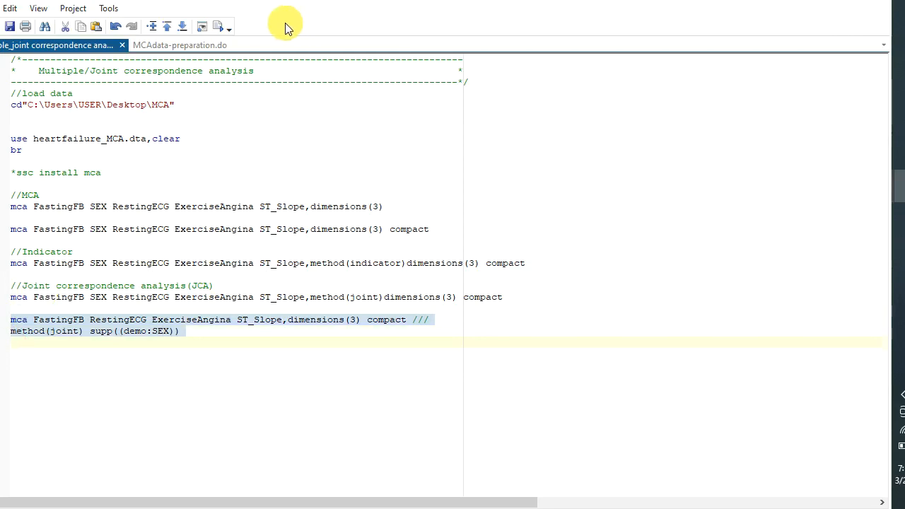
click(220, 26)
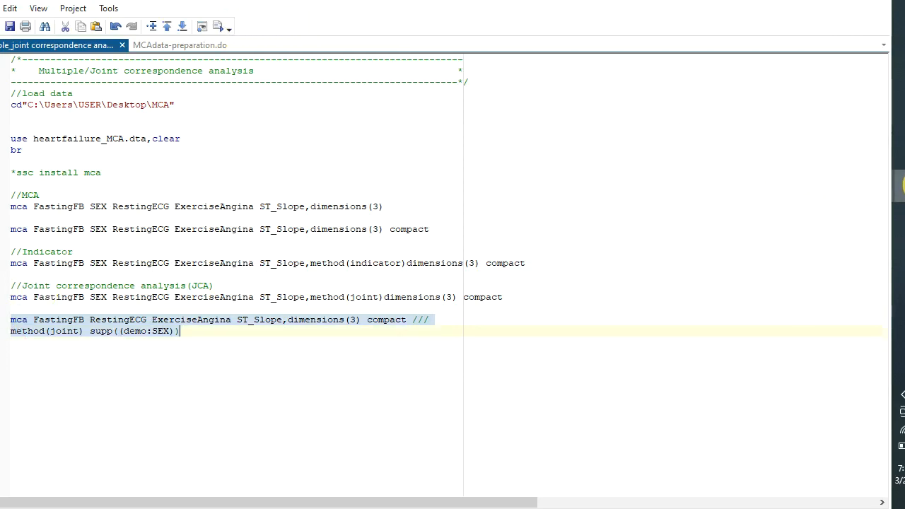
mouse_move(900, 184)
click(846, 103)
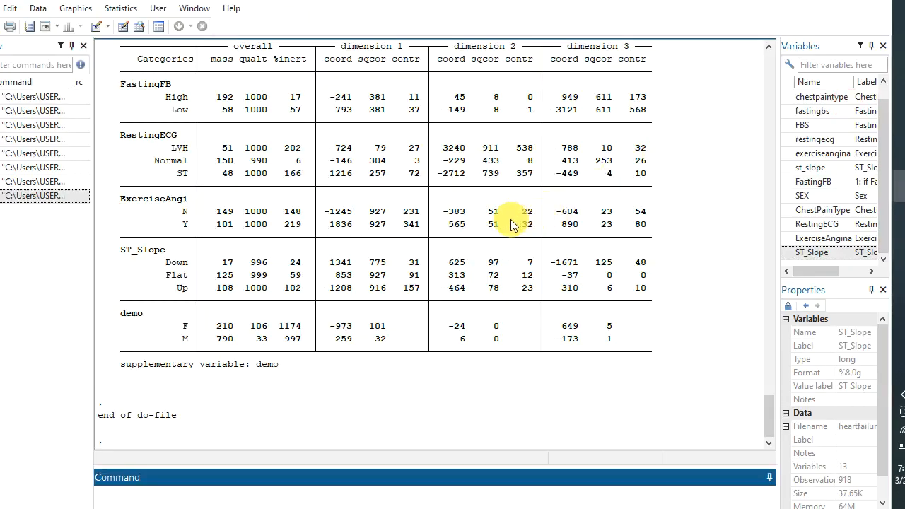
- Examine the joint correspondence analysis output, from the principal inertia table to the category statistics and the supplementary variable demo
scroll(295, 288, up, 6)
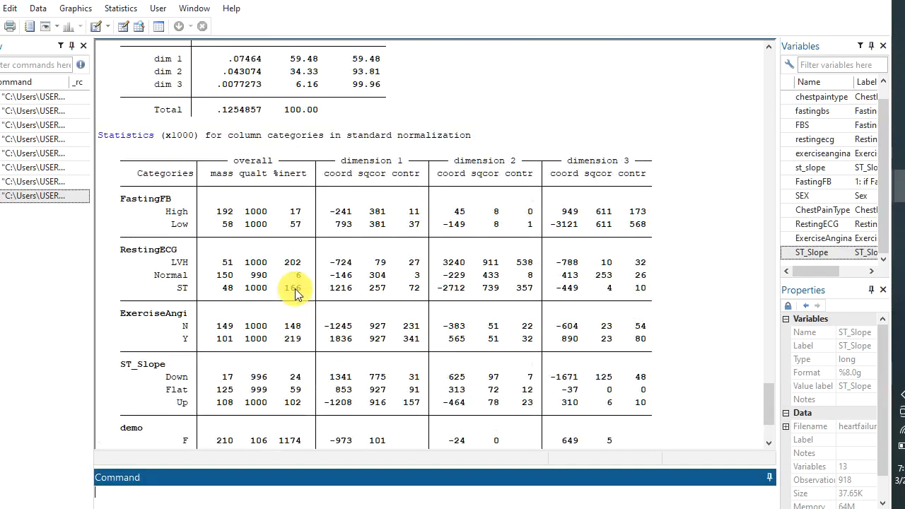
scroll(289, 295, up, 3)
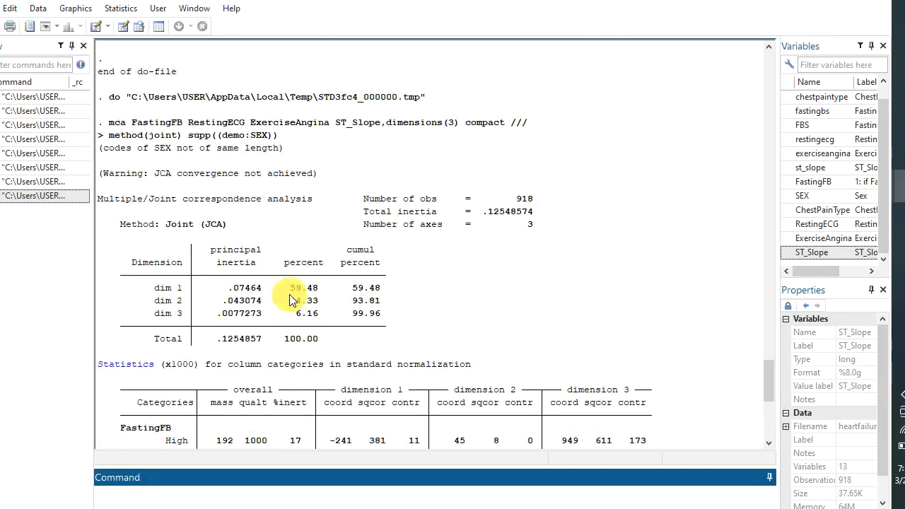
scroll(290, 292, down, 1)
scroll(296, 307, down, 1)
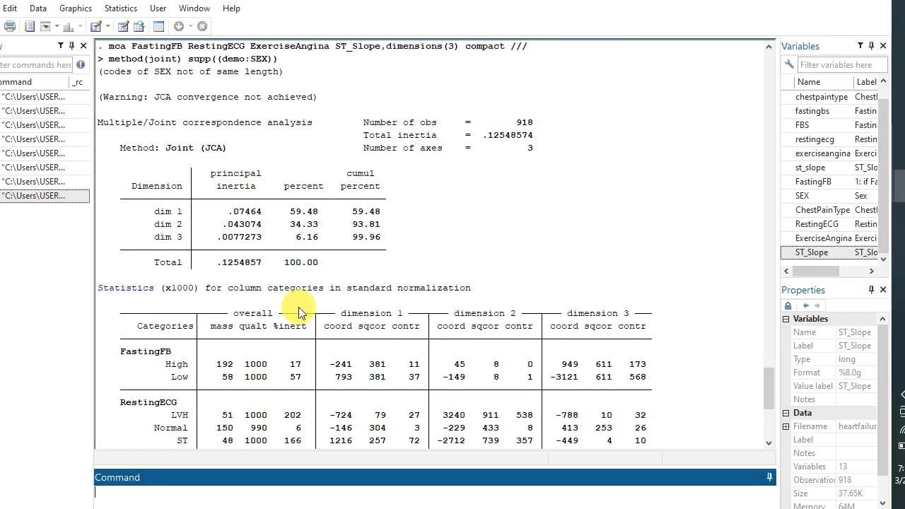
scroll(311, 323, down, 2)
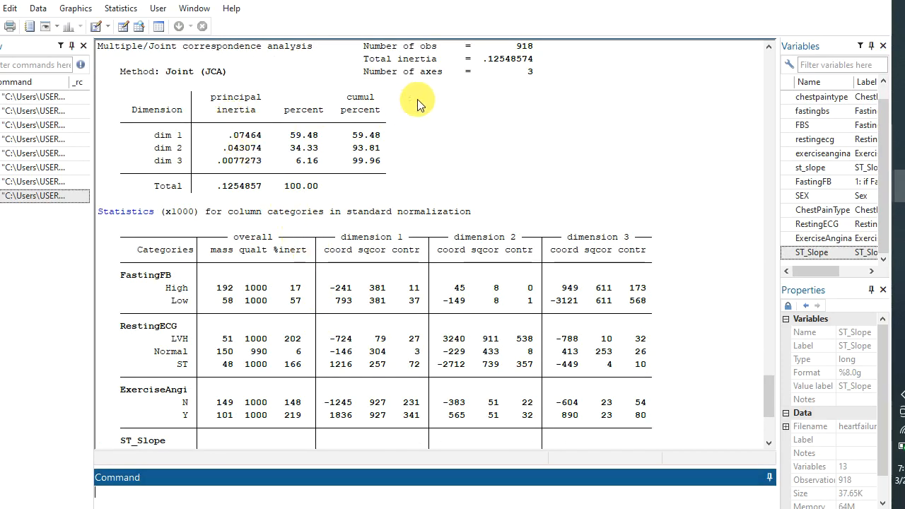
scroll(354, 222, down, 5)
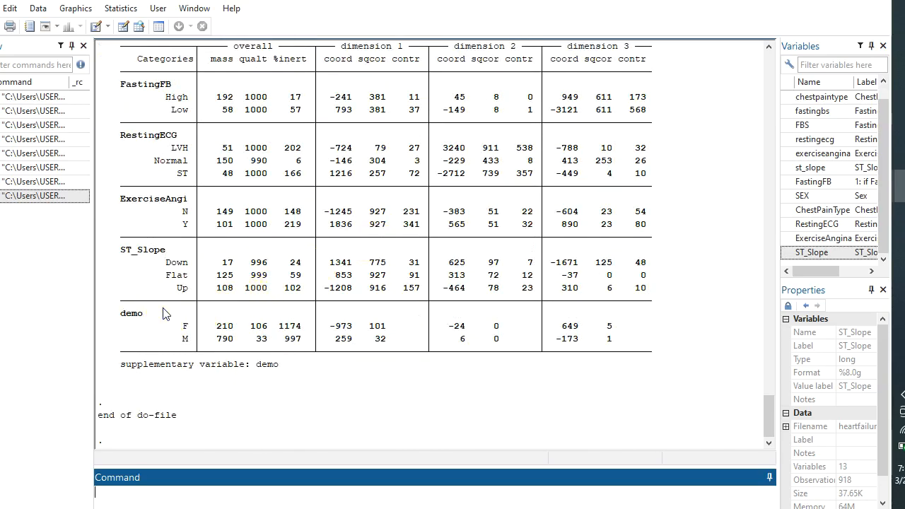
drag(161, 315, 198, 324)
click(141, 315)
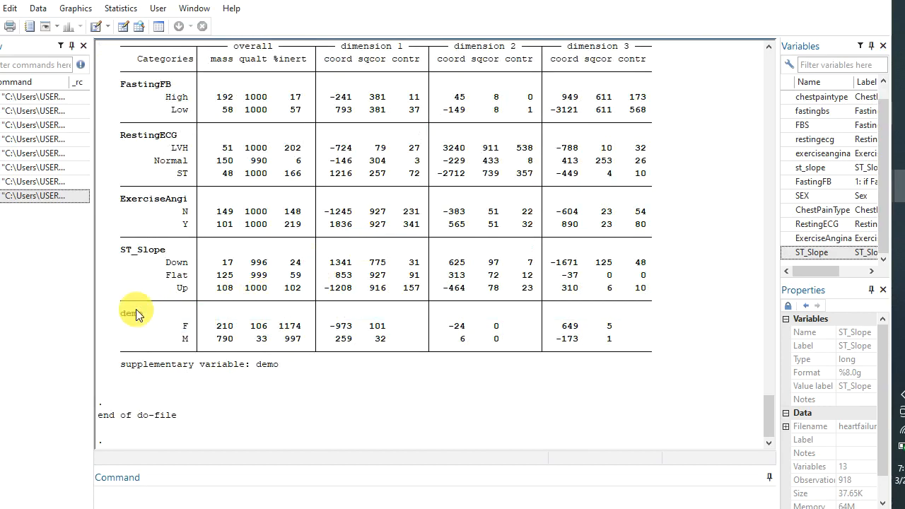
drag(119, 368, 280, 366)
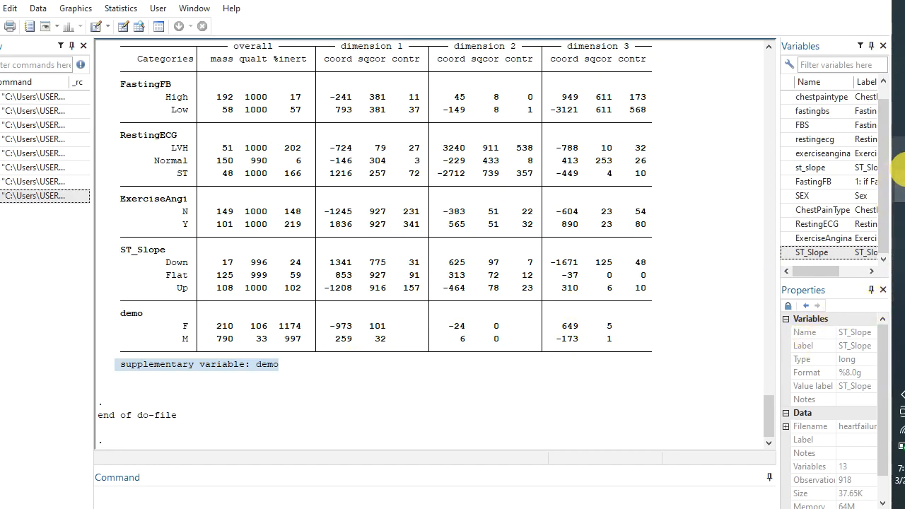
- Return to the Do-file Editor and add the comment //Postestimation below the last mca command
mouse_move(900, 181)
click(854, 177)
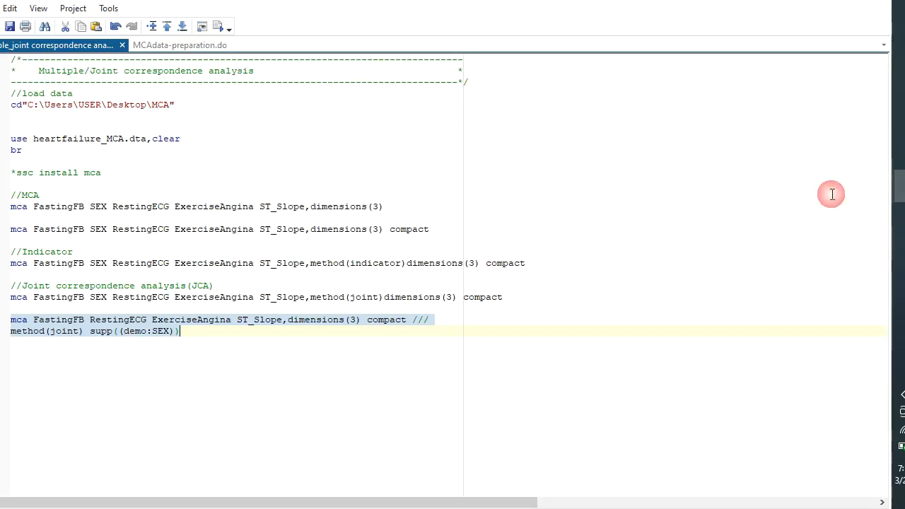
click(288, 347)
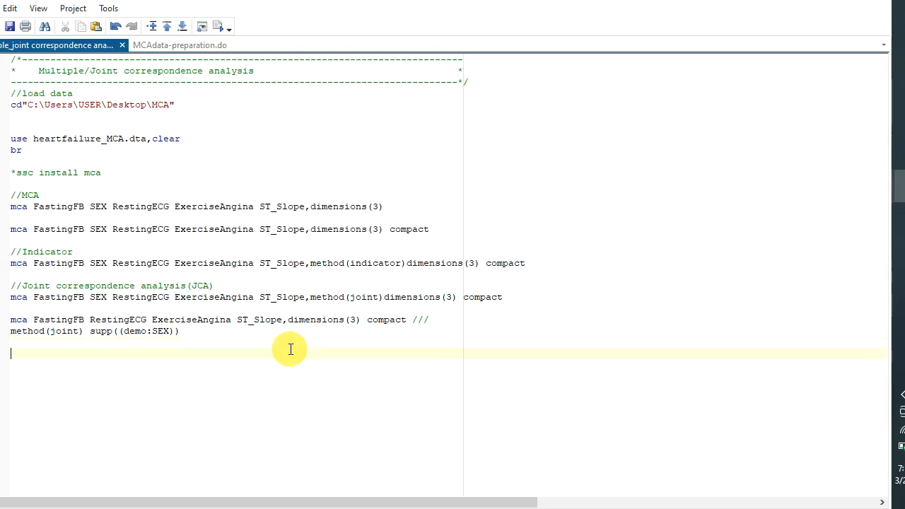
text(/po)
key(BackSpace)
key(BackSpace)
text(Postestimation)
key(Return)
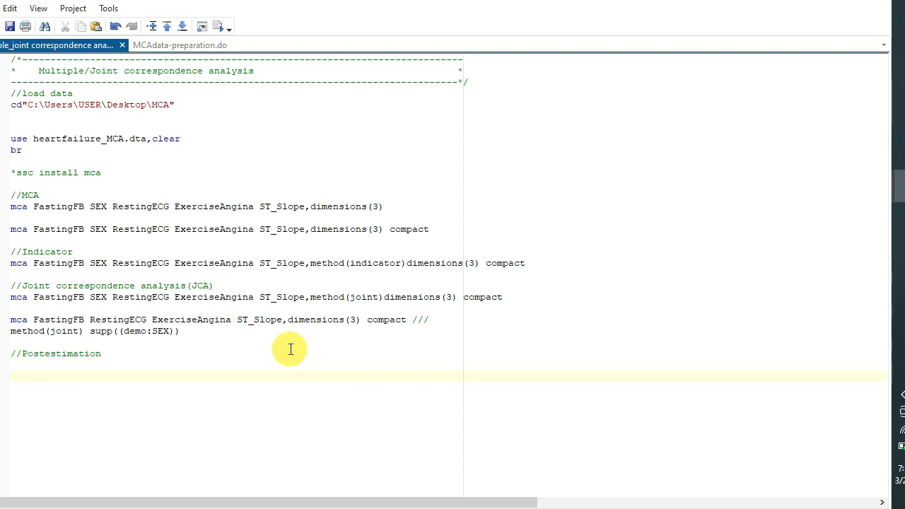
- Add the comment //Predict column coordinates and row coordinates below the Postestimation heading
text(//Predi)
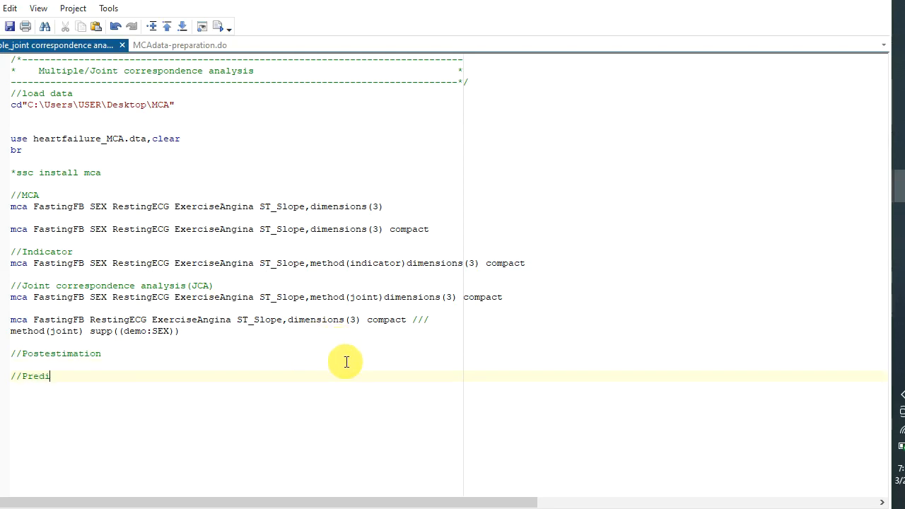
text(ct column coordinates and row coordinates)
key(Return)
- Begin a command under the new comment with predict a1 a2,score( for the column coordinates
text(predict)
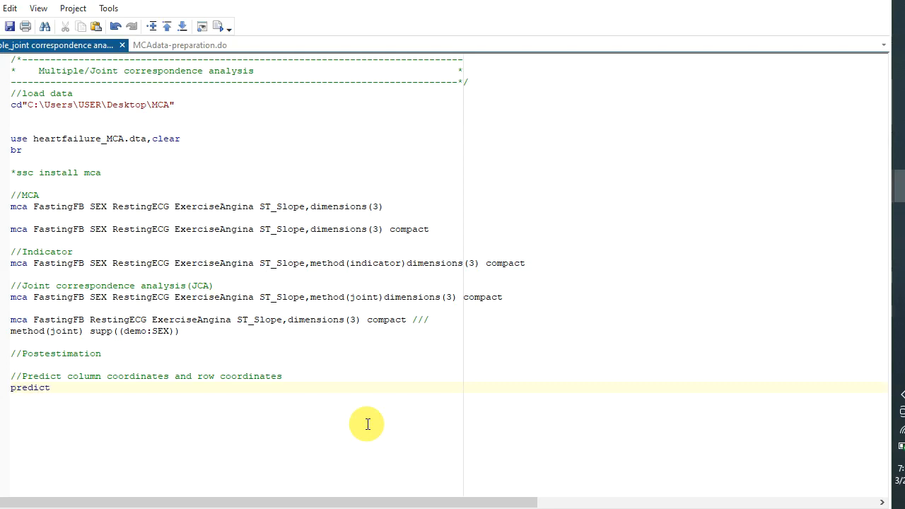
text( a)
text(1 a)
text(2)
text(,)
text(scor)
text(e)
text(*)
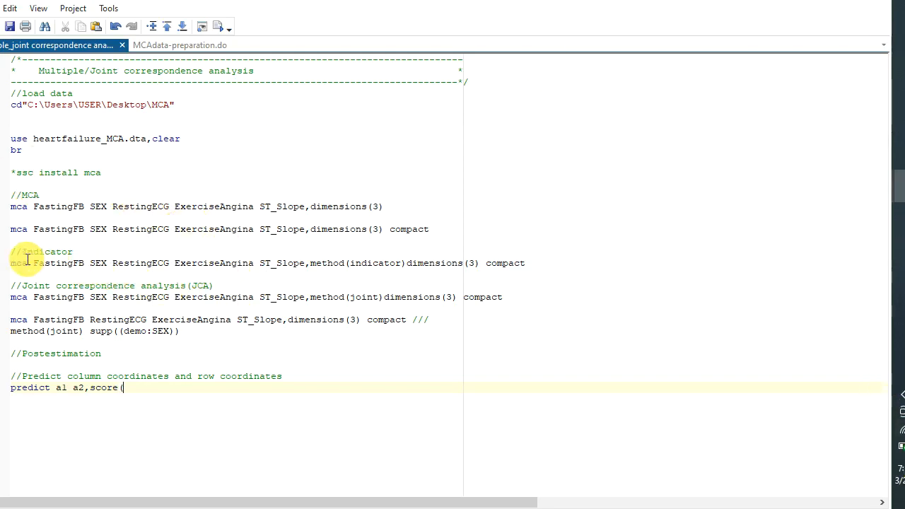
- Copy the variable name FastingFB from the indicator mca command into the score() option of the predict command
drag(33, 263, 82, 265)
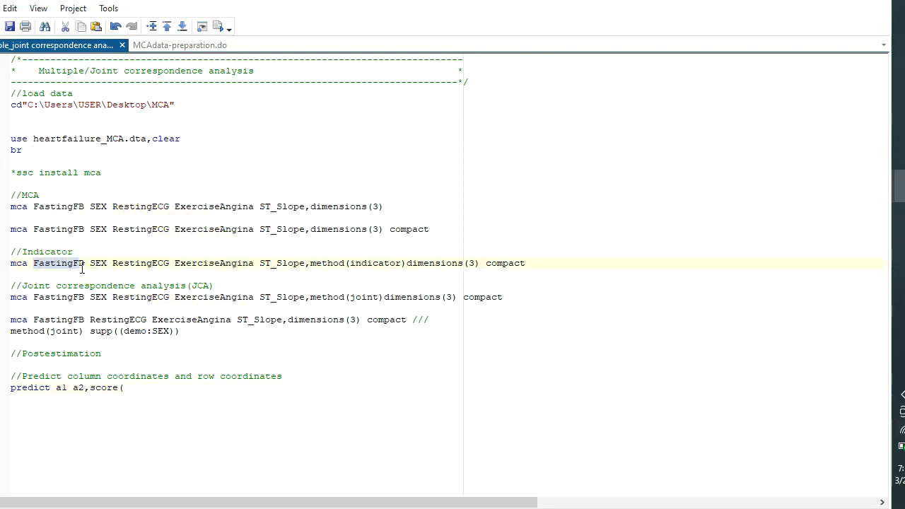
right_click(80, 268)
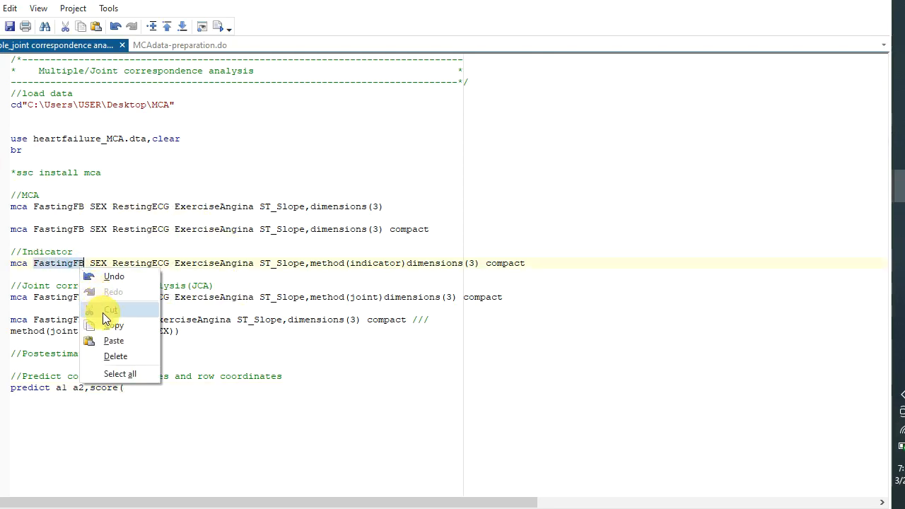
click(113, 326)
click(127, 387)
key(ctrl+v)
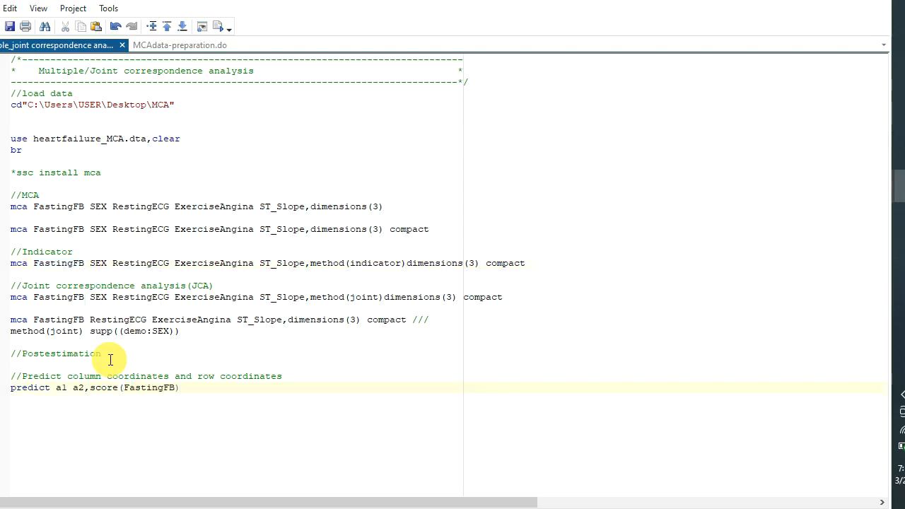
- Duplicate the predict a1 a2,score(FastingFB) command on the line directly below it
triple_click(12, 388)
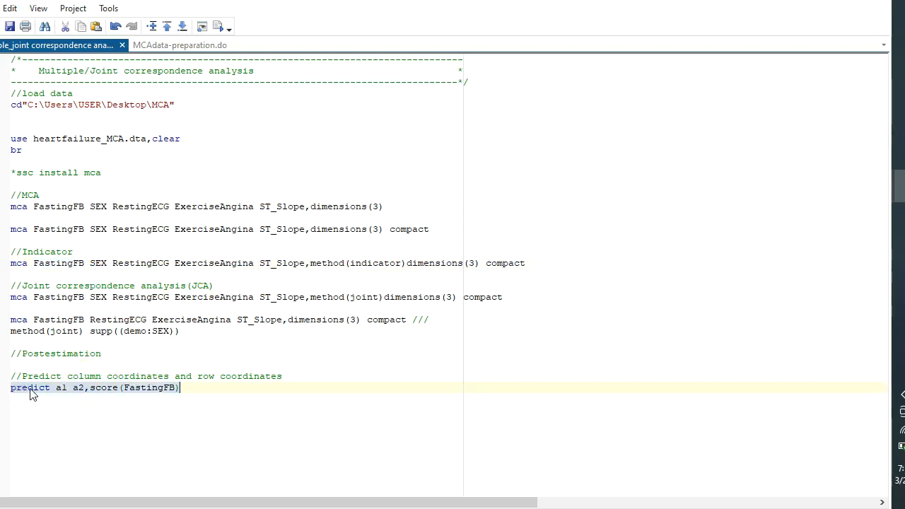
right_click(31, 390)
click(68, 448)
click(181, 388)
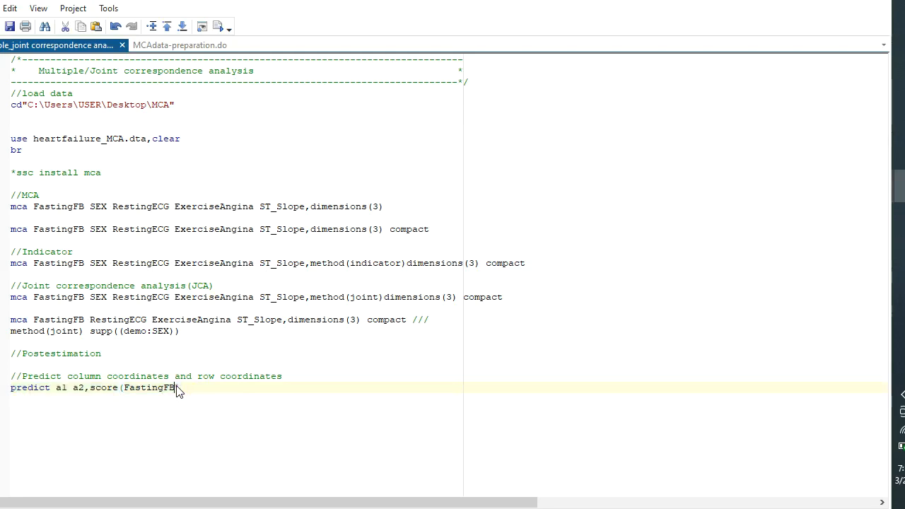
key(Return)
key(ctrl+v)
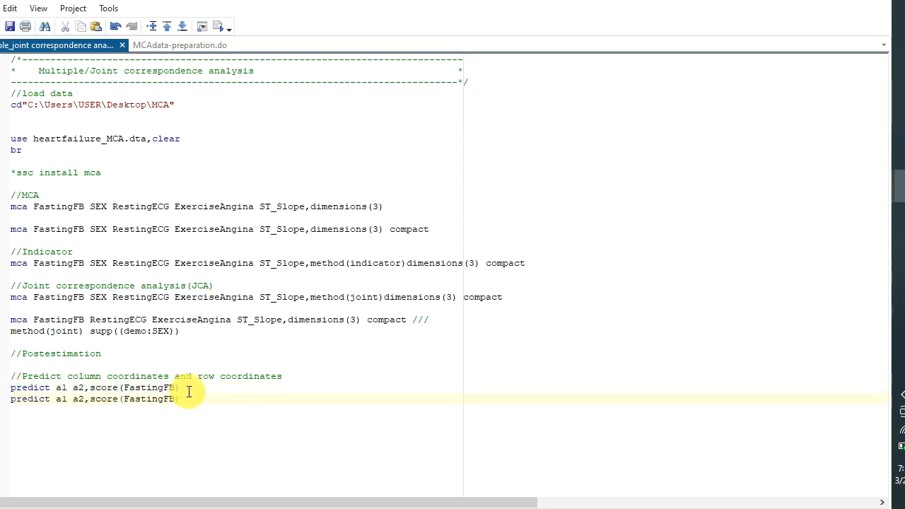
- Rename the new variables in the duplicated predict command to r1 and r2
drag(63, 405, 61, 403)
click(61, 402)
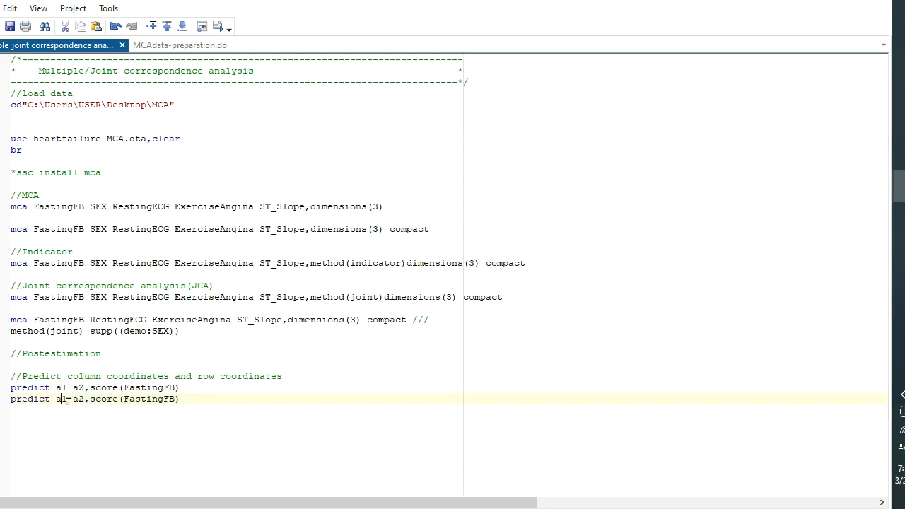
key(BackSpace)
text(r)
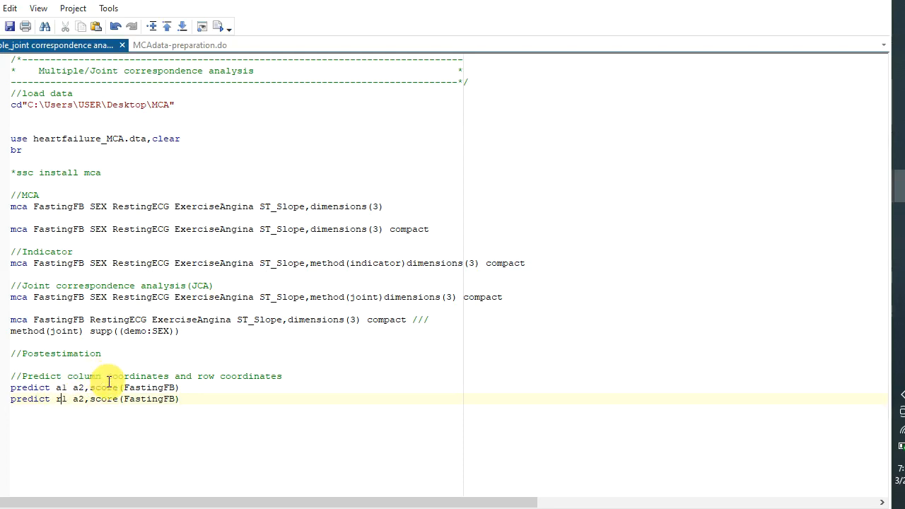
click(78, 400)
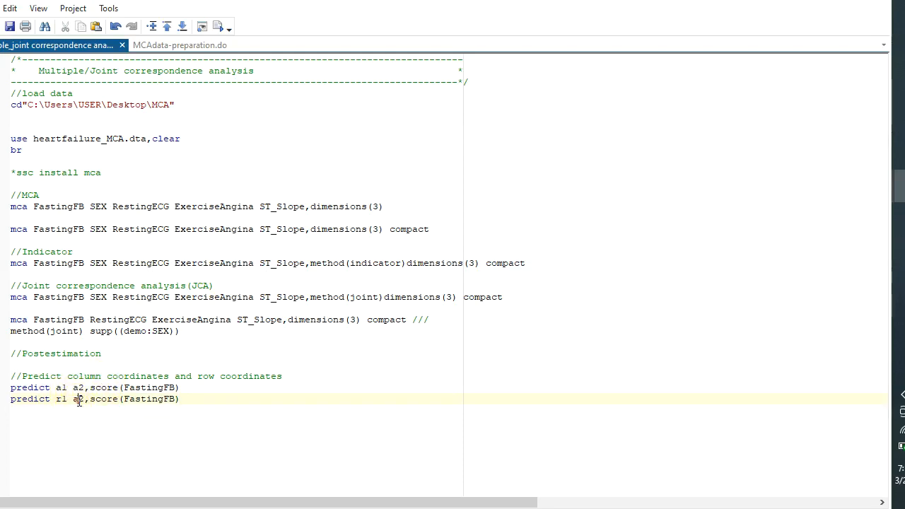
key(BackSpace)
text(r)
- Replace the score(FastingFB) option in the second predict command with rowscores norm(principal)
click(188, 398)
key(BackSpace)
key(BackSpace)
key(BackSpace)
key(BackSpace)
key(BackSpace)
key(BackSpace)
key(BackSpace)
key(BackSpace)
key(BackSpace)
key(BackSpace)
key(BackSpace)
key(BackSpace)
key(BackSpace)
key(BackSpace)
key(BackSpace)
key(BackSpace)
text(rowscores norm(p)
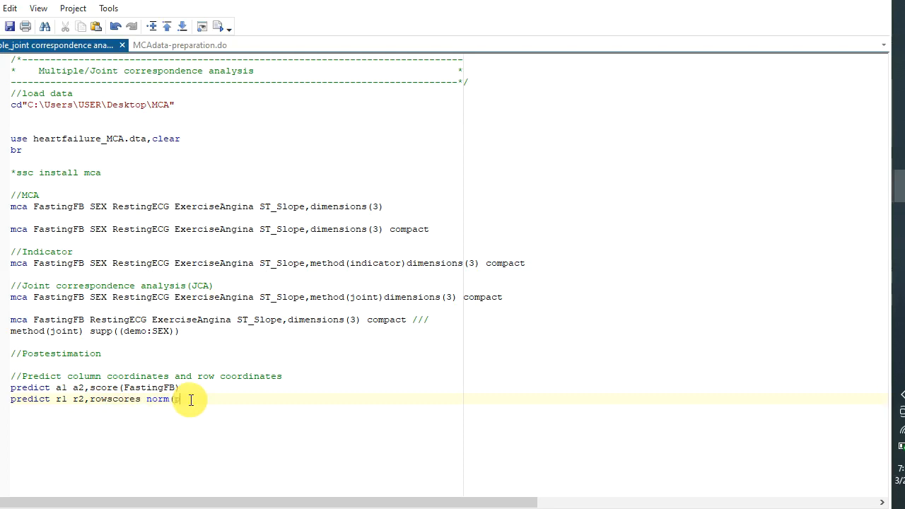
text(rincipal)
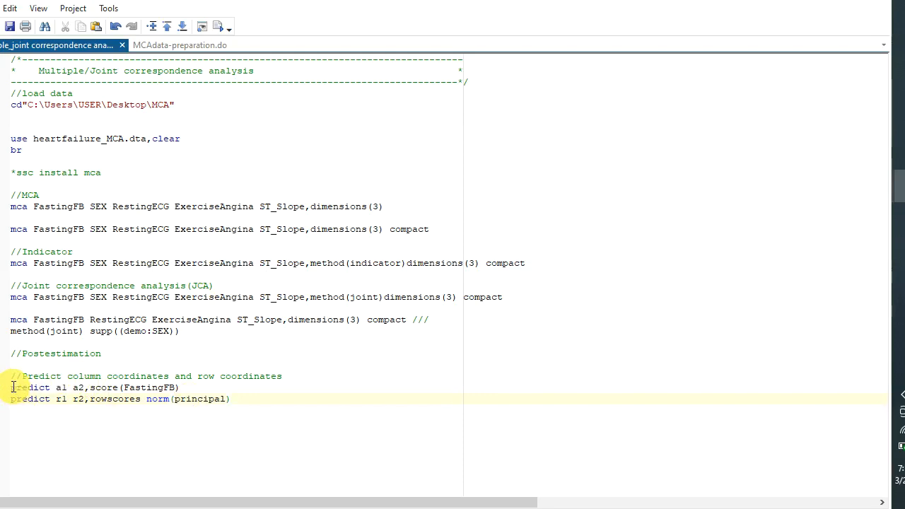
- Run both predict commands together and switch to the main Stata results window
drag(12, 387, 8, 409)
click(221, 26)
click(893, 184)
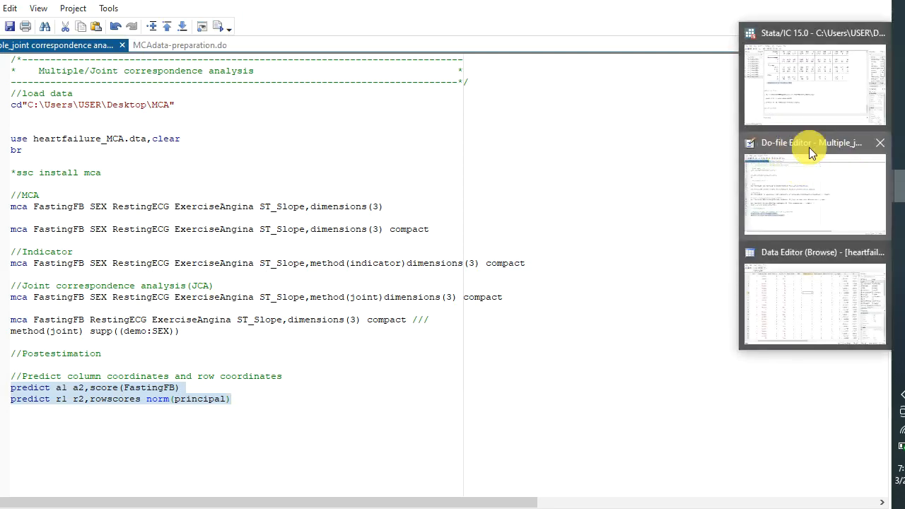
click(801, 116)
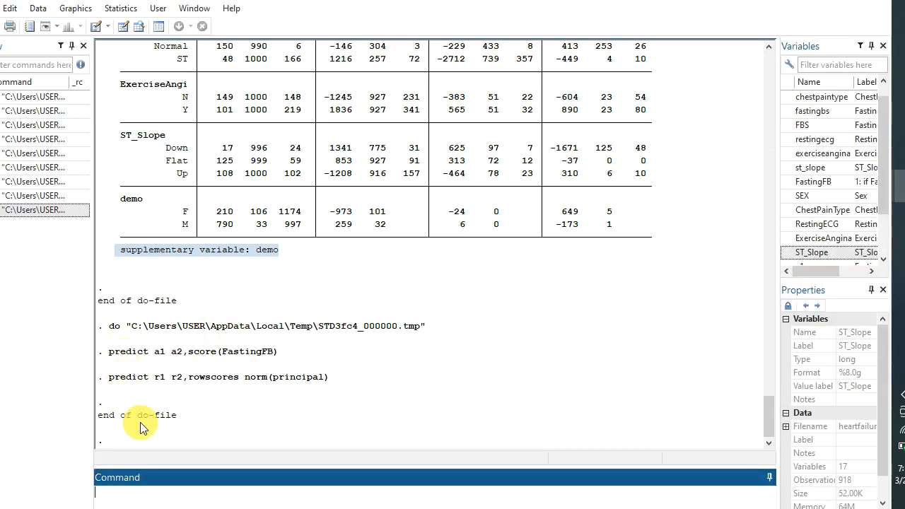
- Browse the dataset with br to inspect the a1, a2, r1 and r2 columns, and return to the Do-file Editor
text(br)
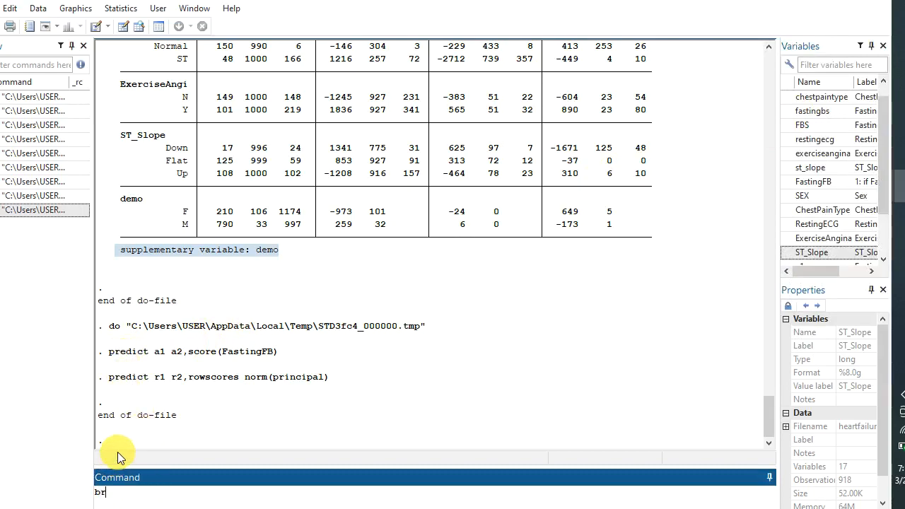
key(Return)
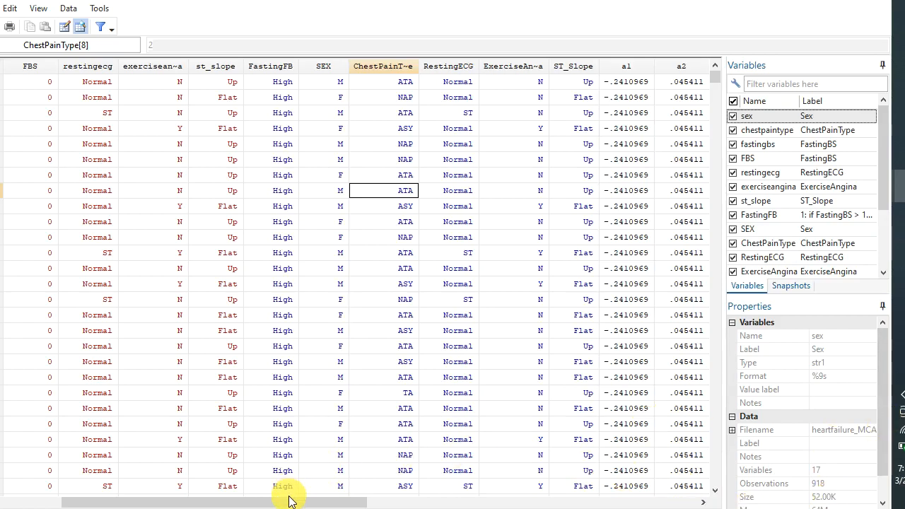
drag(289, 498, 440, 498)
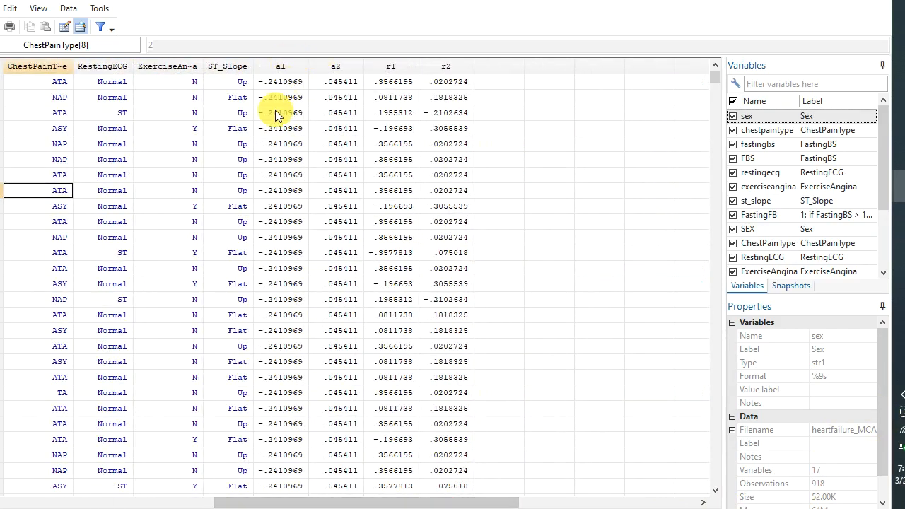
scroll(354, 163, down, 1)
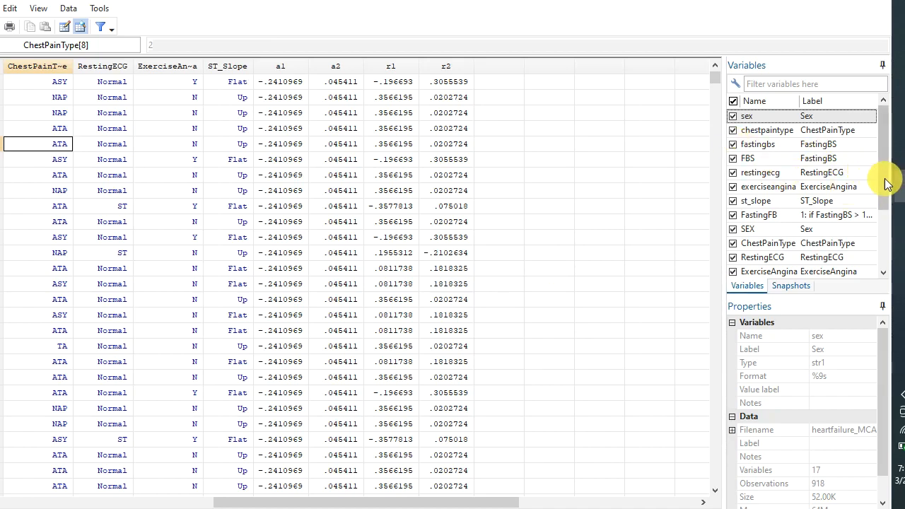
mouse_move(899, 188)
click(865, 189)
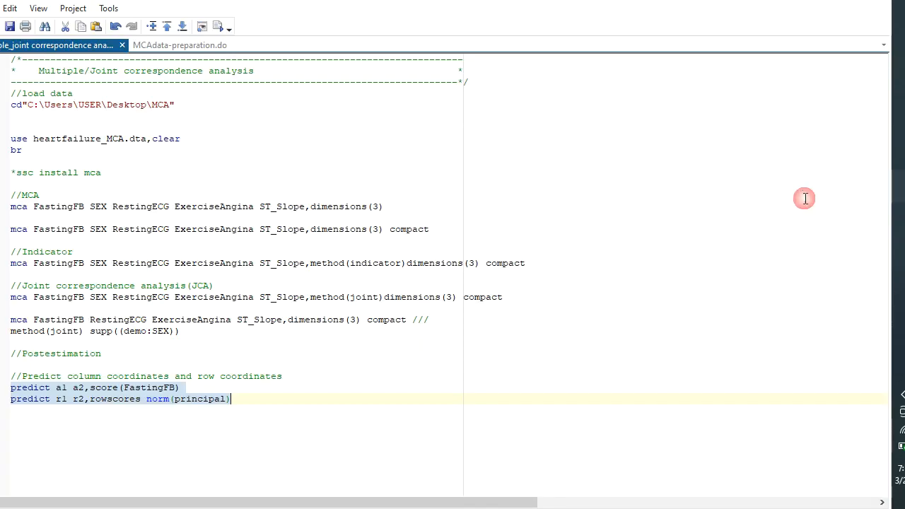
- Add the comment //view the coordinates and the subinertia below the two predict commands
click(233, 397)
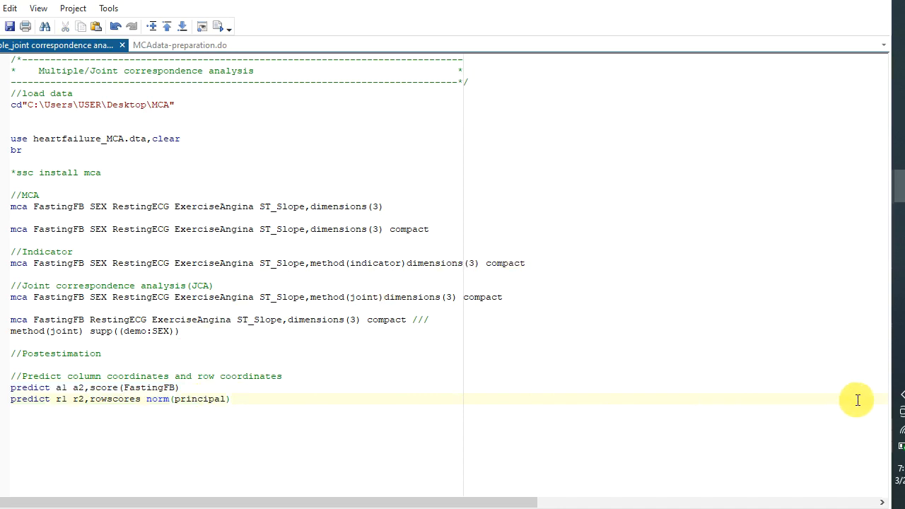
key(Return)
text(//view  the coordinates )
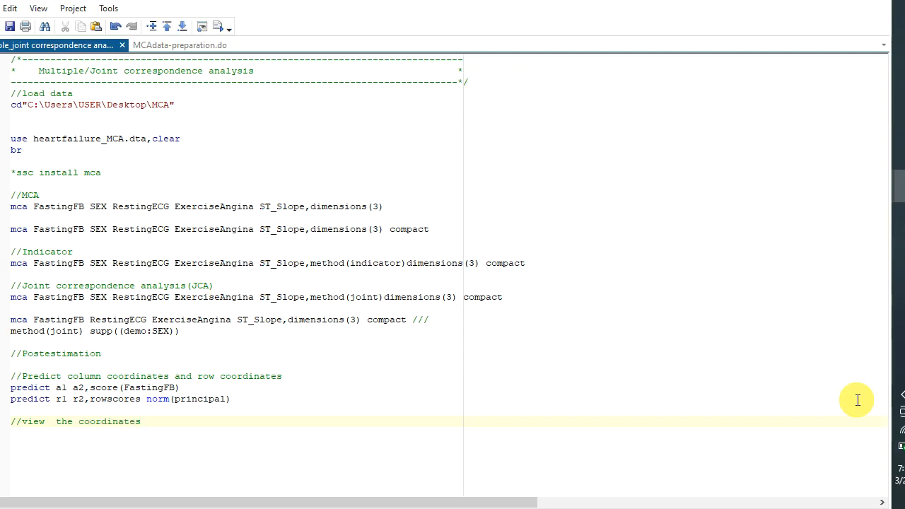
text(and the subinertia)
key(Return)
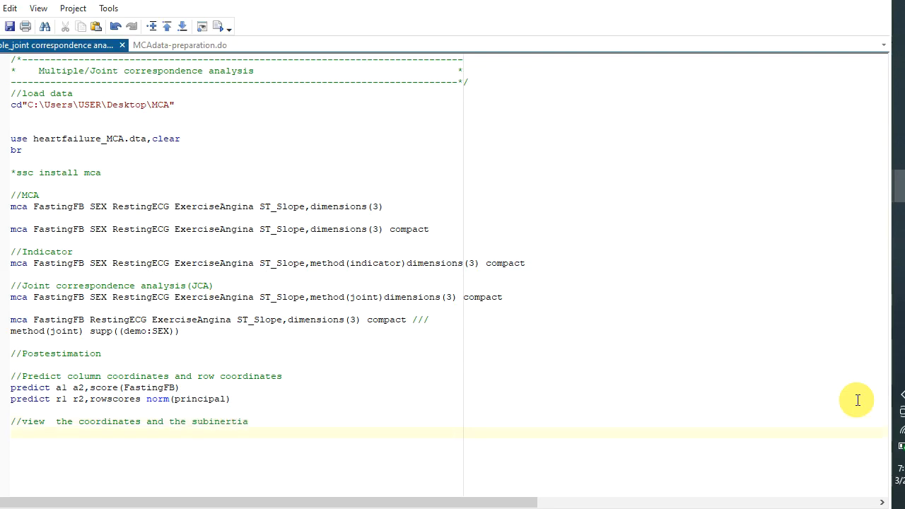
- Write the command estat subinertia beneath the new comment
text(estat subinertai)
key(BackSpace)
key(BackSpace)
text(ia)
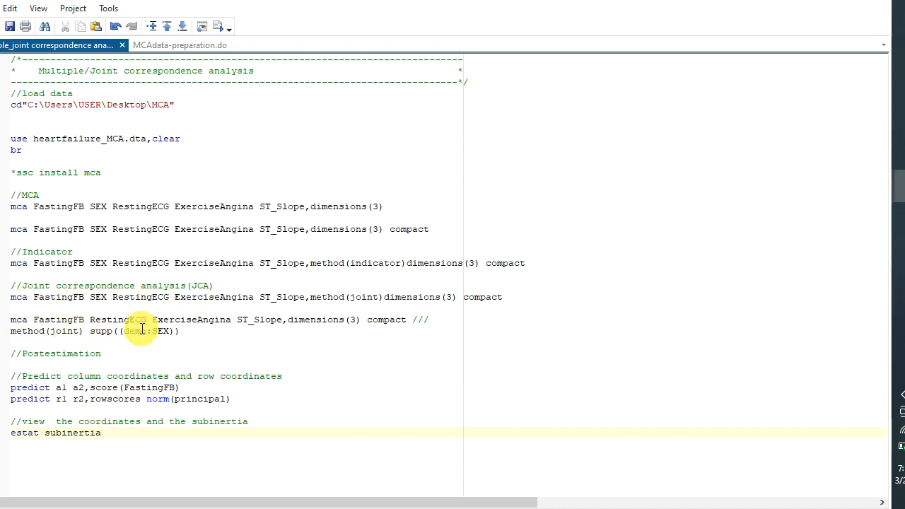
- Run only the estat subinertia line and examine the inertia decomposition table in the main Stata results window
drag(102, 432, 12, 434)
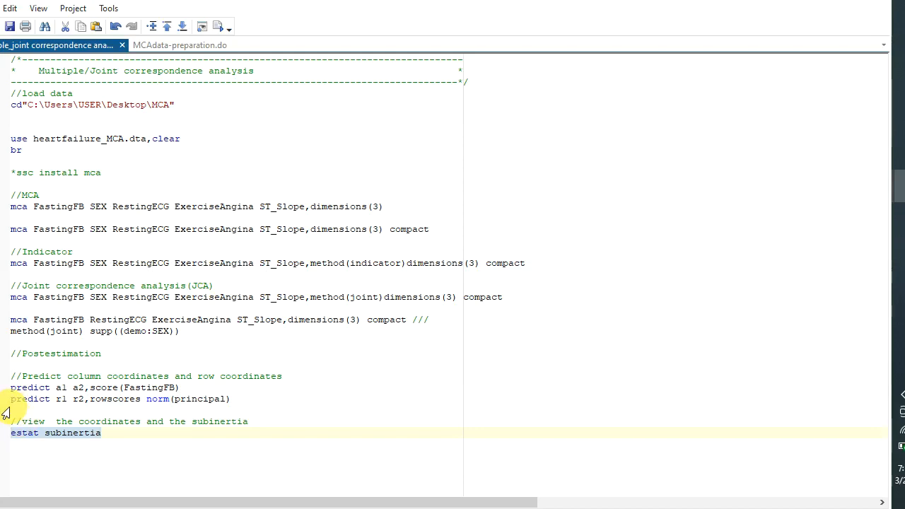
click(214, 27)
mouse_move(897, 198)
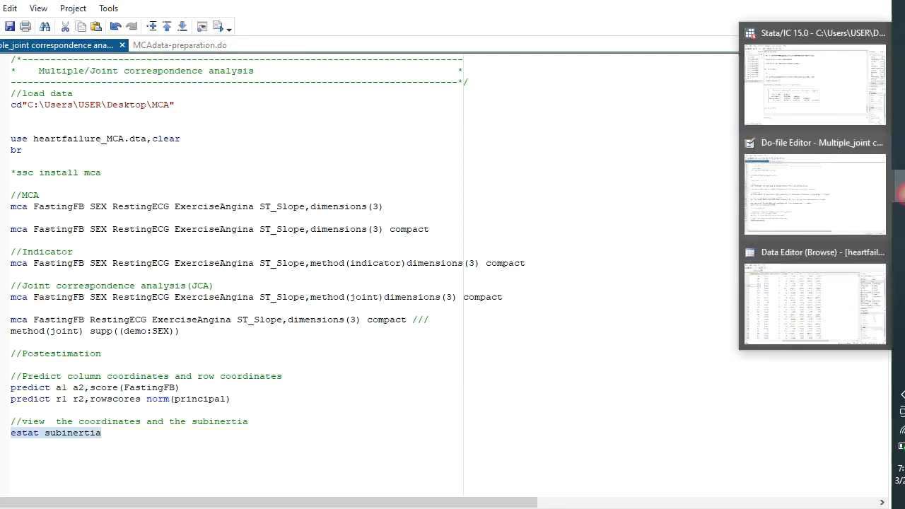
click(778, 99)
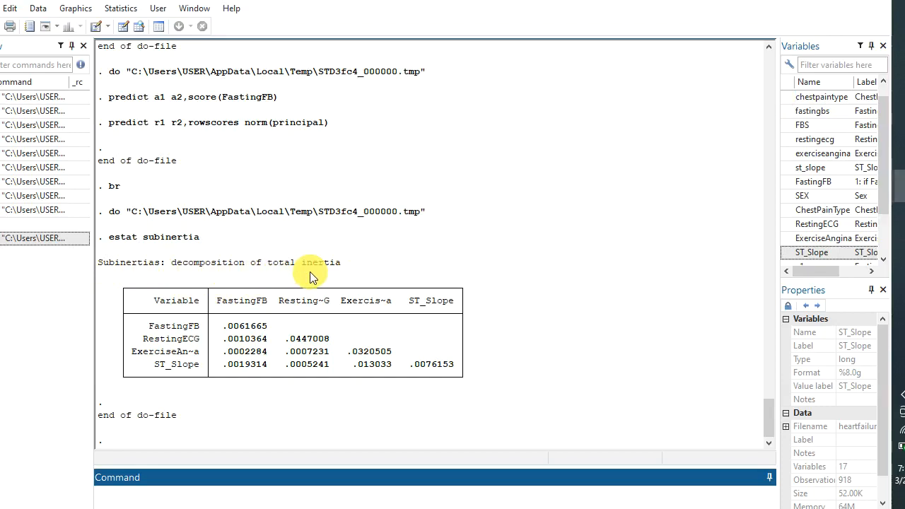
drag(160, 324, 210, 373)
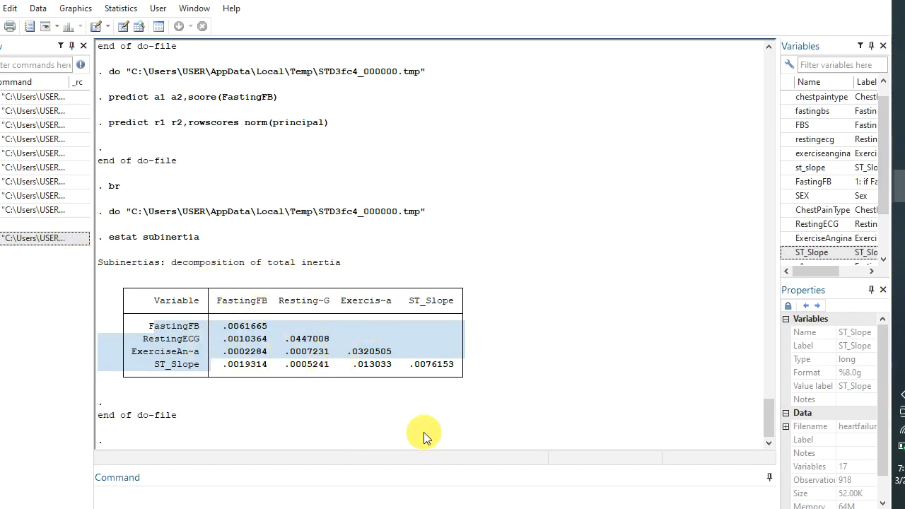
click(298, 315)
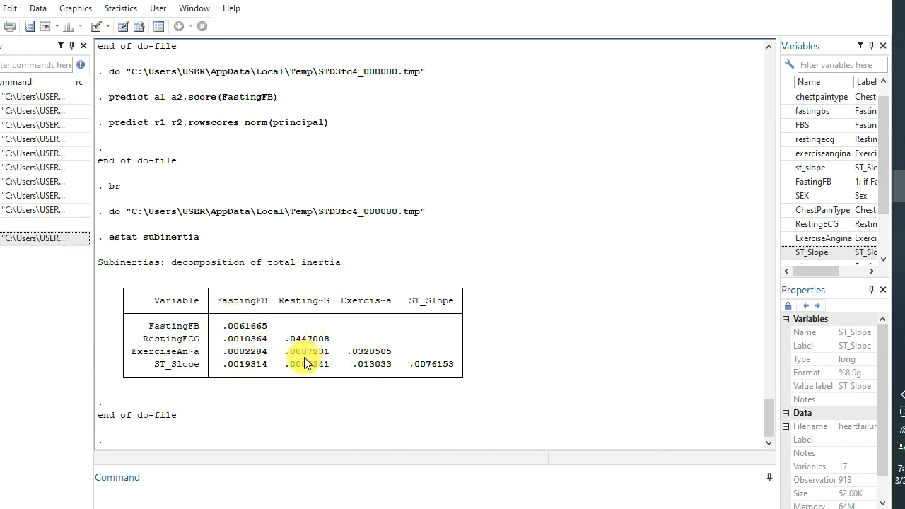
- Return to the Do-file Editor and add the command estat coord,stats below estat subinertia
click(901, 189)
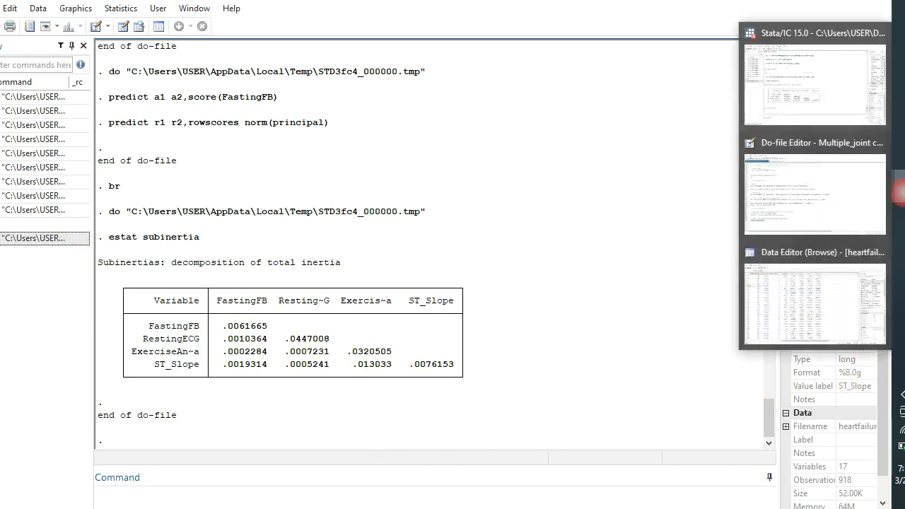
click(802, 220)
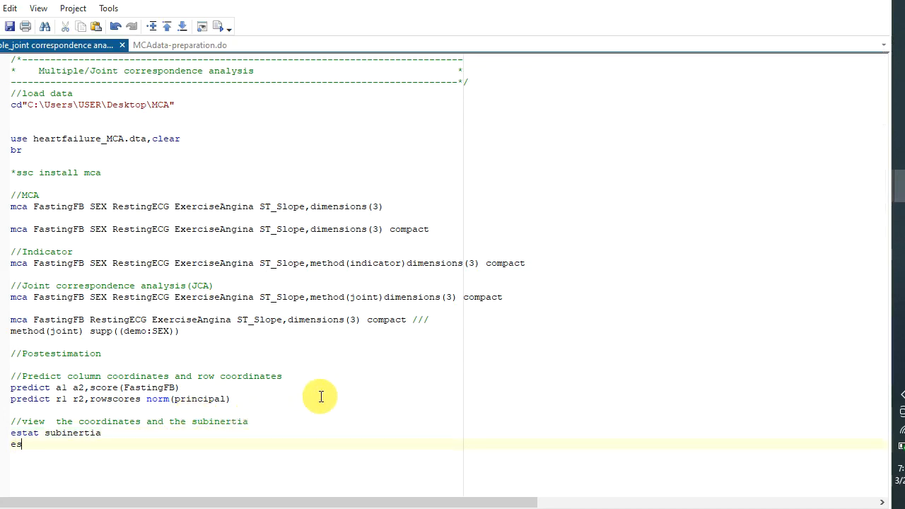
text(tyat)
text(t)
text( coo)
text(rd,stats)
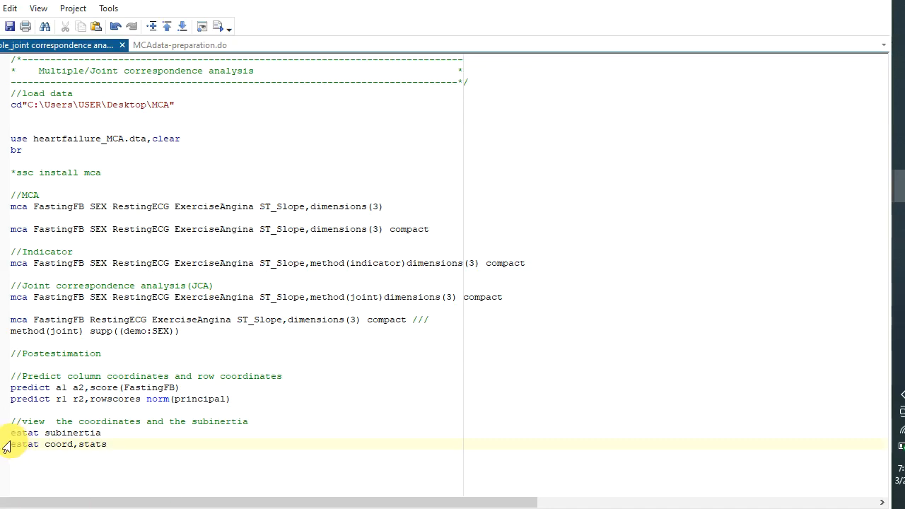
- Run only the estat coord,stats line and examine the column statistics and coordinates table in the results window
drag(10, 443, 64, 464)
click(218, 27)
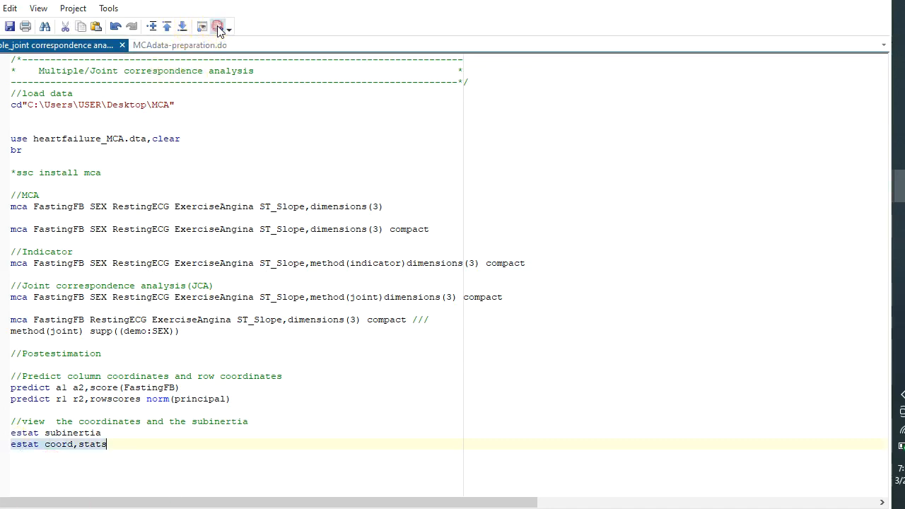
mouse_move(898, 181)
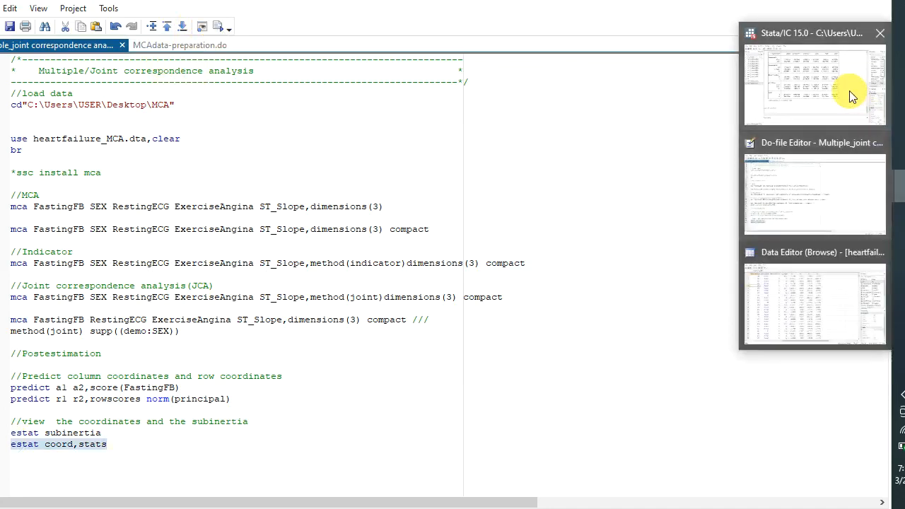
click(849, 91)
scroll(364, 239, up, 3)
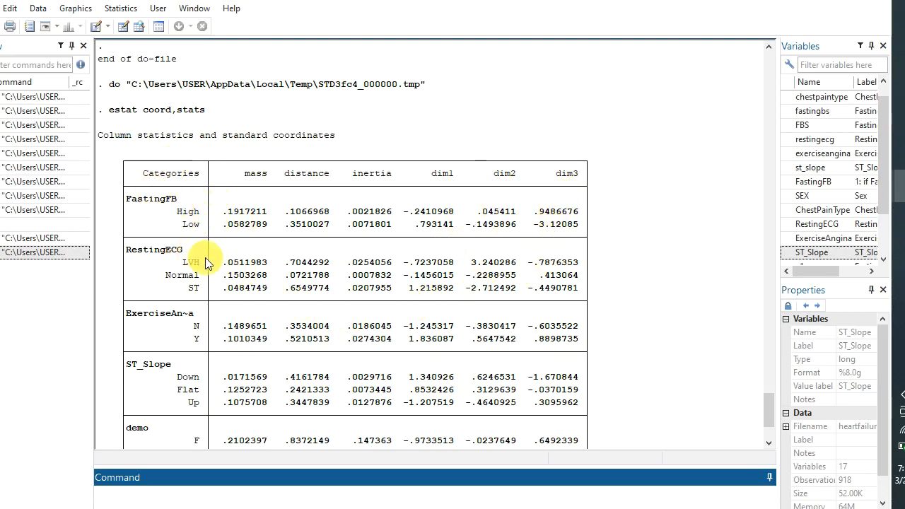
drag(249, 171, 577, 177)
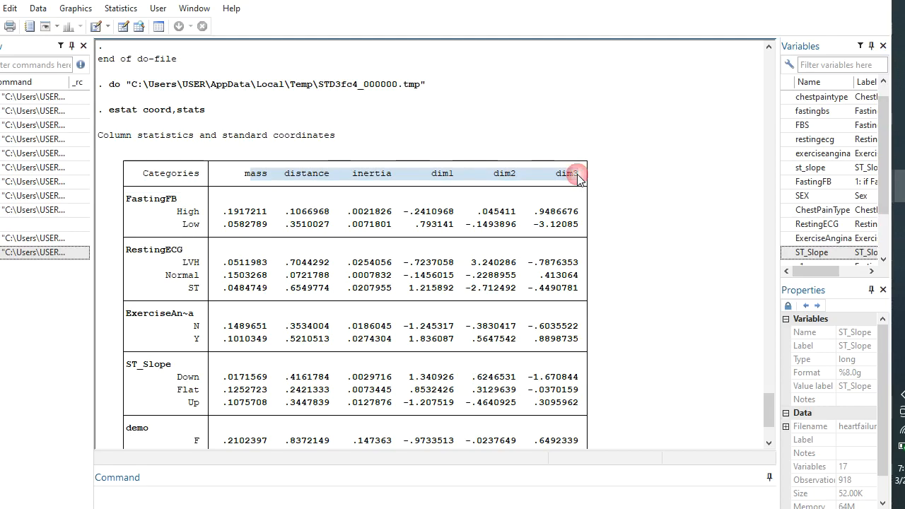
scroll(424, 425, down, 3)
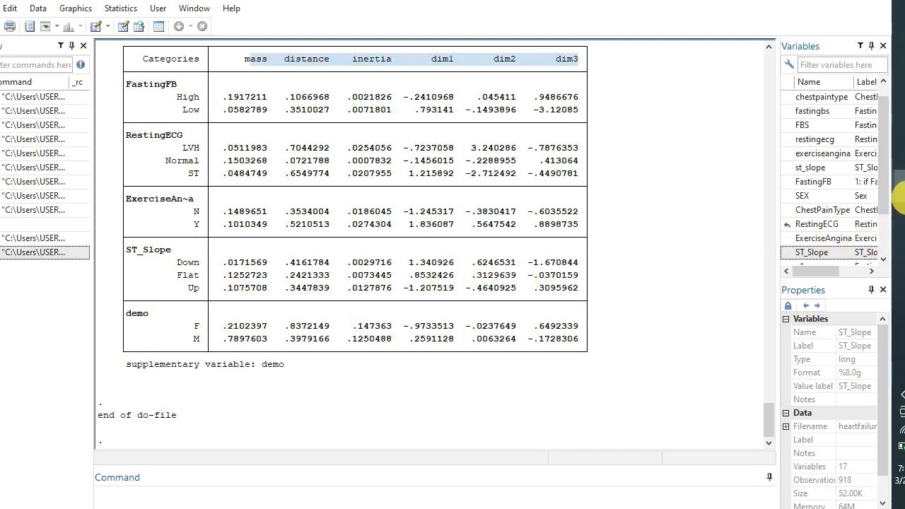
- Return to the Do-file Editor and add the command estat summarize below estat coord,stats
mouse_move(902, 181)
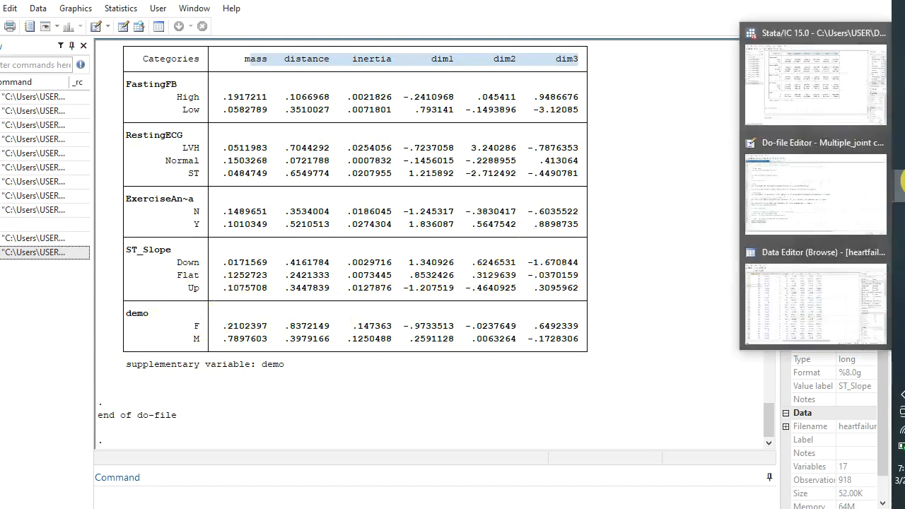
click(784, 205)
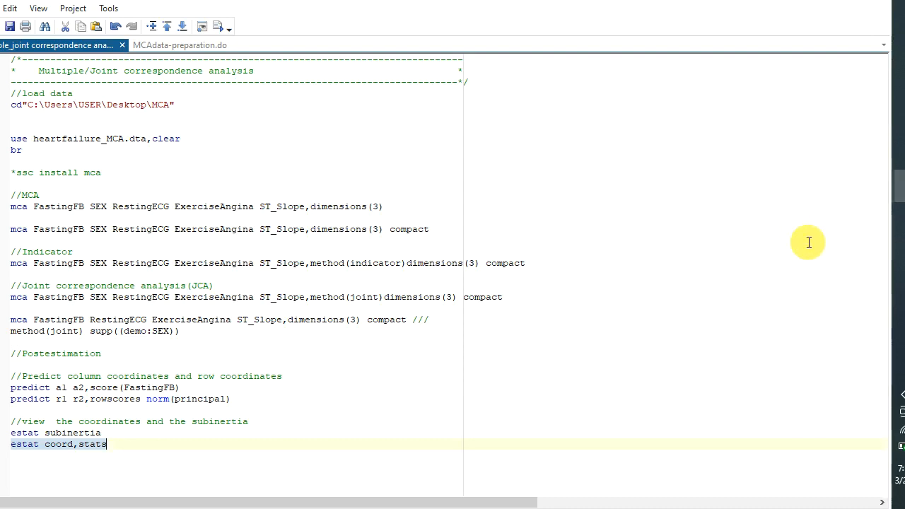
click(169, 451)
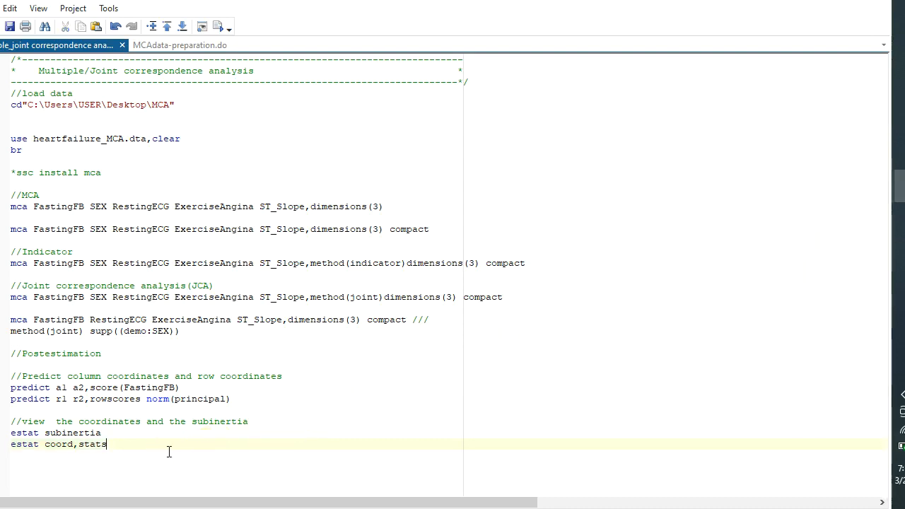
key(Return)
text(estat)
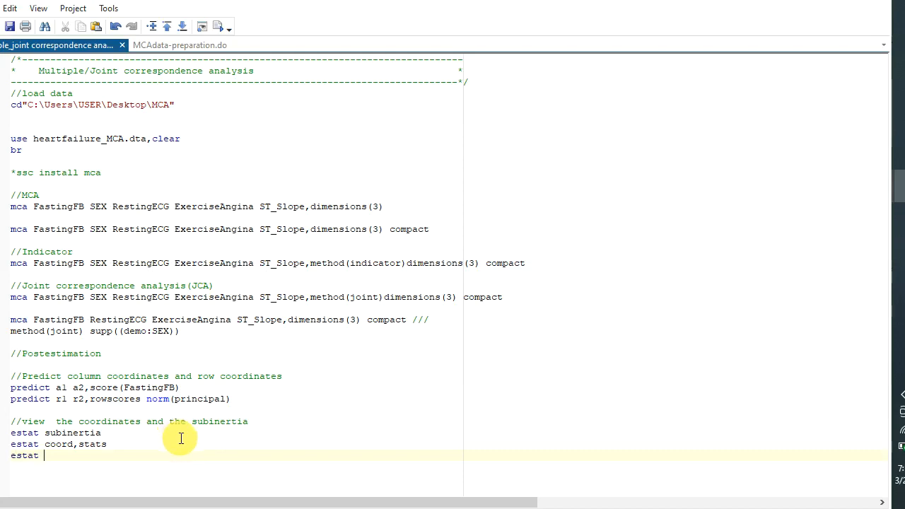
text( summarize)
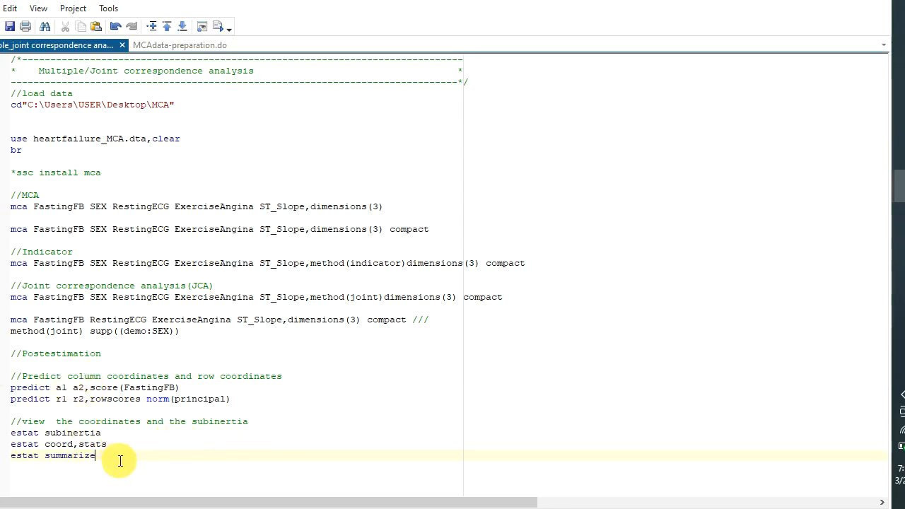
- Run only the estat summarize line and view the estimation sample summary in the main results window
drag(104, 455, 4, 455)
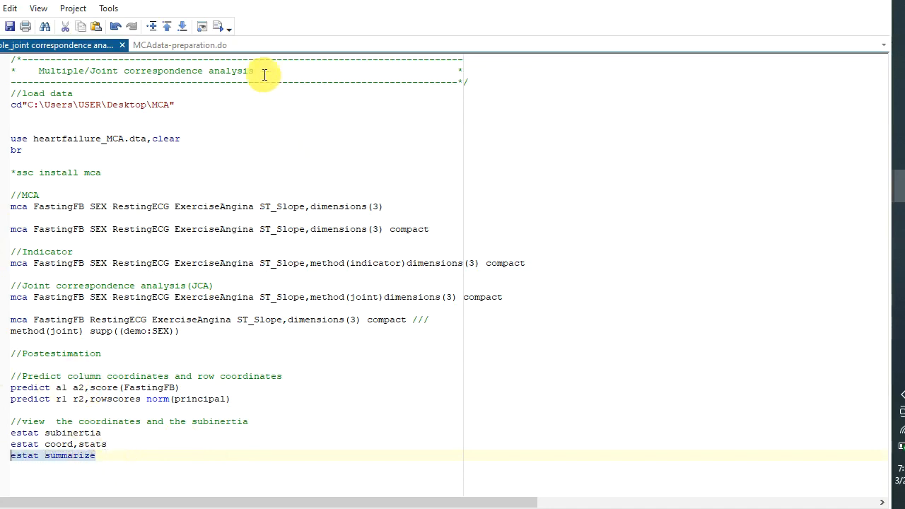
click(215, 29)
mouse_move(899, 185)
click(836, 96)
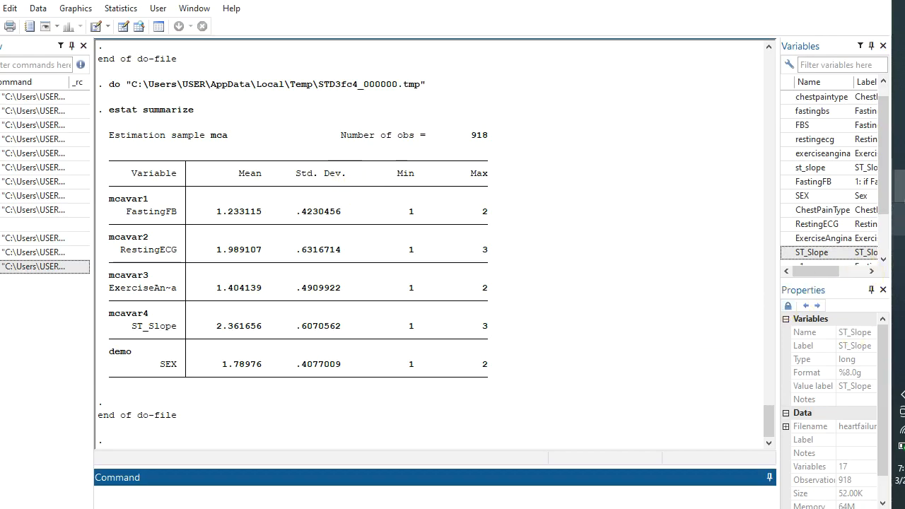
- Return to the Do-file Editor and add a //Biplots comment followed by the command mcaplot at the end
click(901, 186)
click(816, 223)
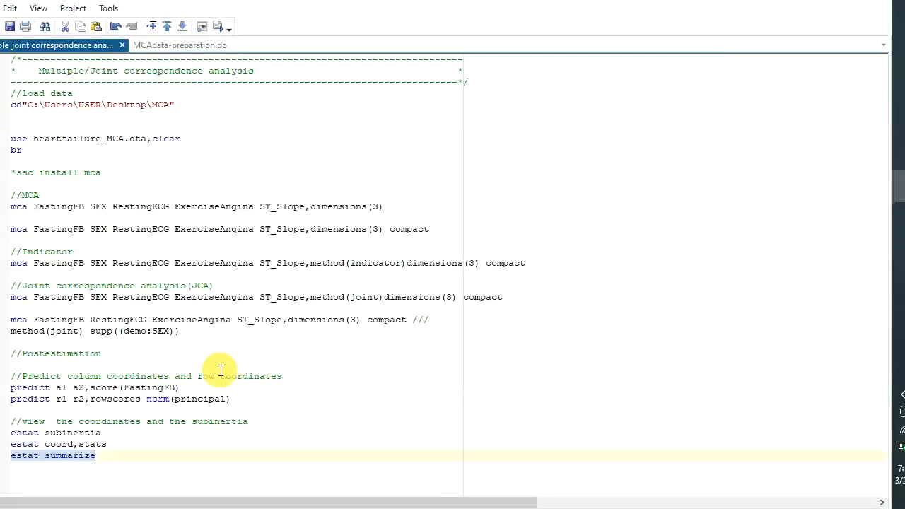
click(127, 461)
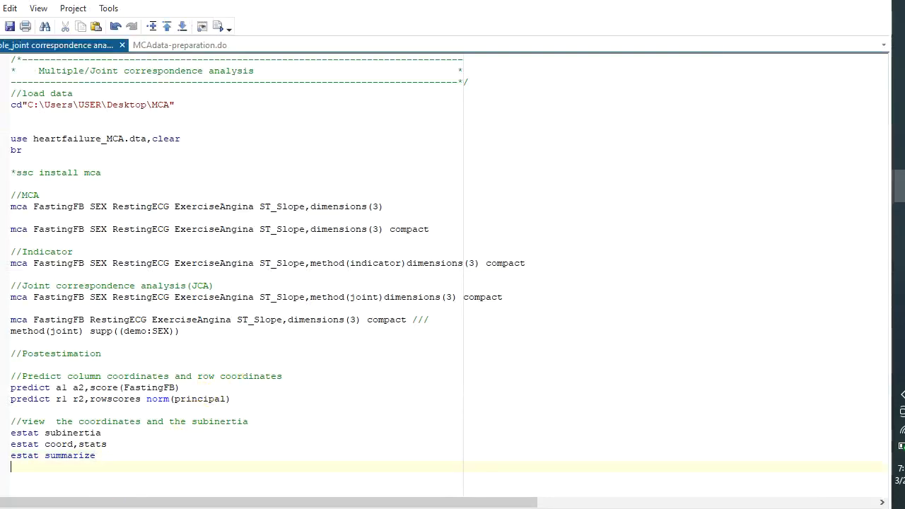
text(Biplo)
text(ts m)
text(ca)
text(plot)
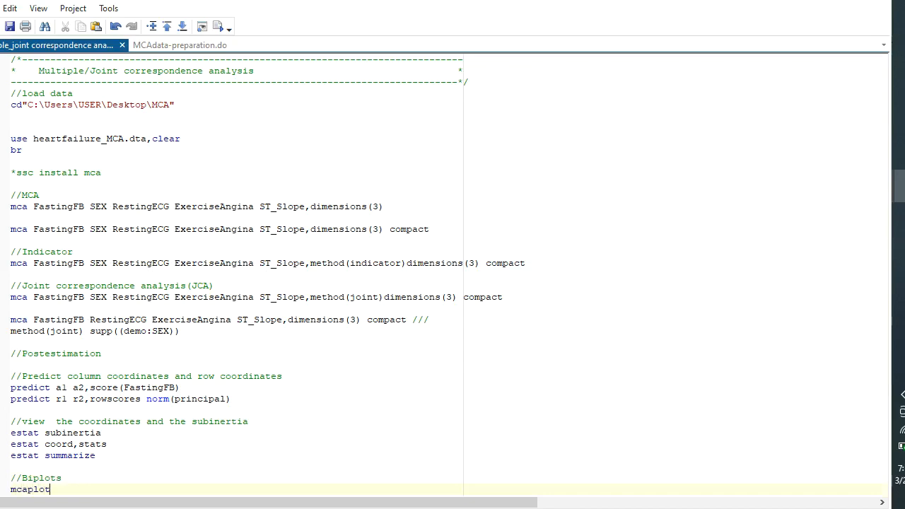
- Insert a long run of blank lines below the mcaplot command to make room at the end of the do-file
key(Return)
key(Return)
key(Return)
key(Return)
key(Return)
key(Return)
key(Return)
key(Return)
key(Return)
key(Return)
key(Return)
key(Return)
key(Return)
key(Return)
key(Return)
key(Return)
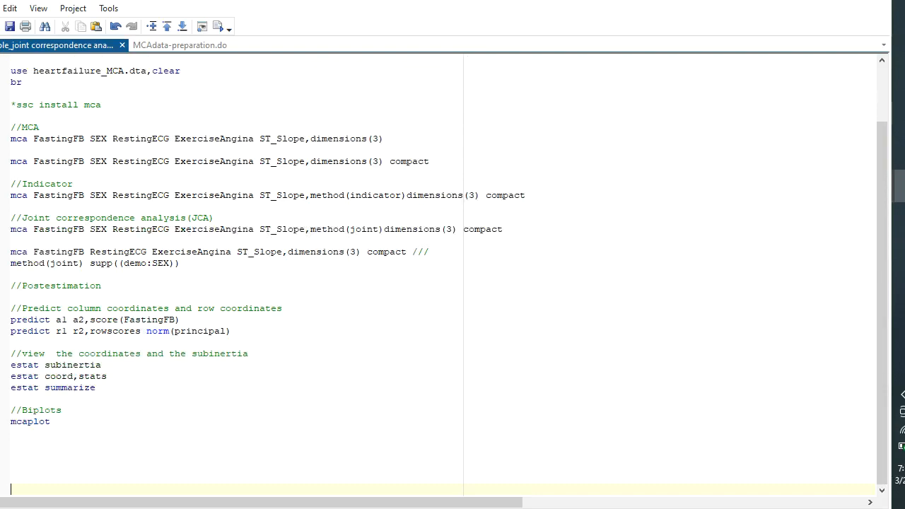
key(Return)
key(Return)
key(Return)
key(Return)
key(Return)
key(Return)
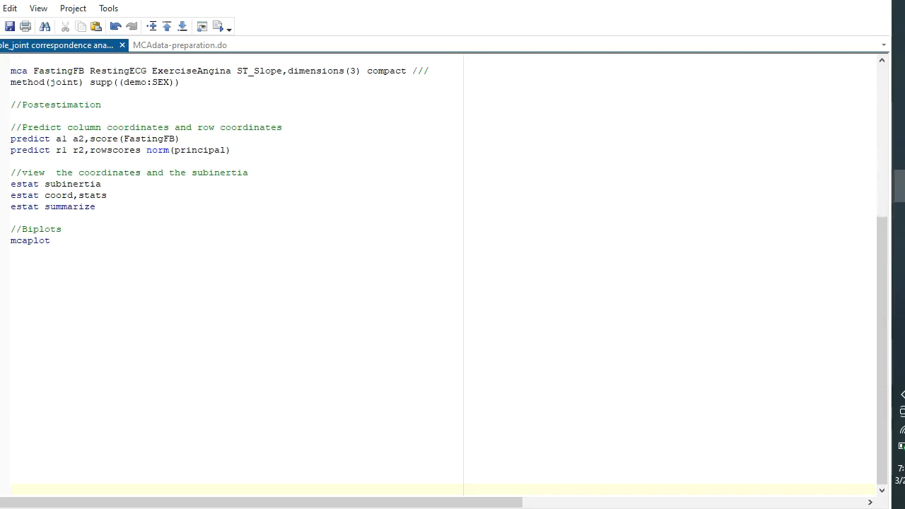
- Run only the mcaplot line, view the MCA coordinate plot at full window size, and put the graph window away
drag(78, 251, 7, 242)
click(217, 27)
mouse_move(899, 178)
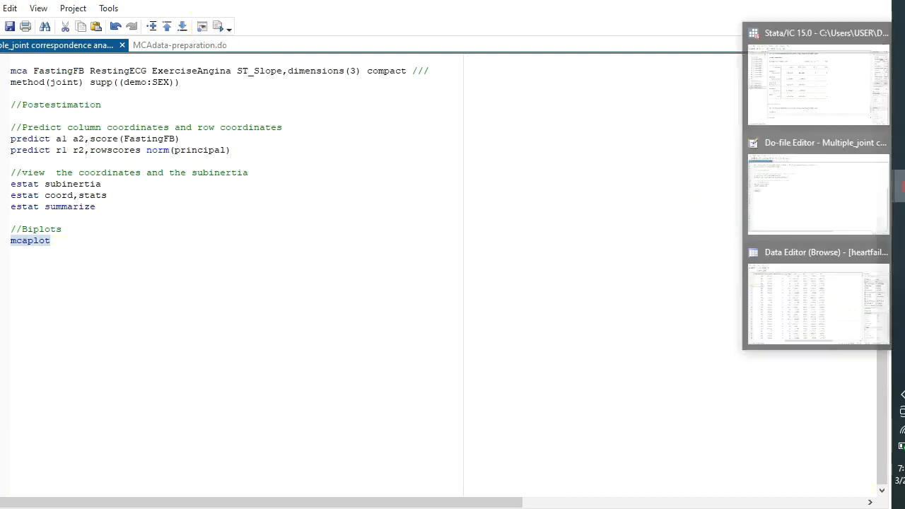
click(803, 100)
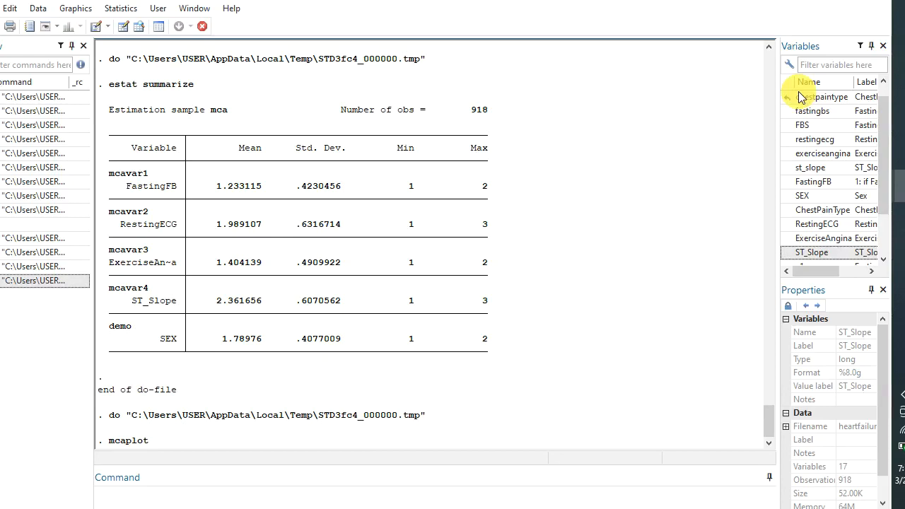
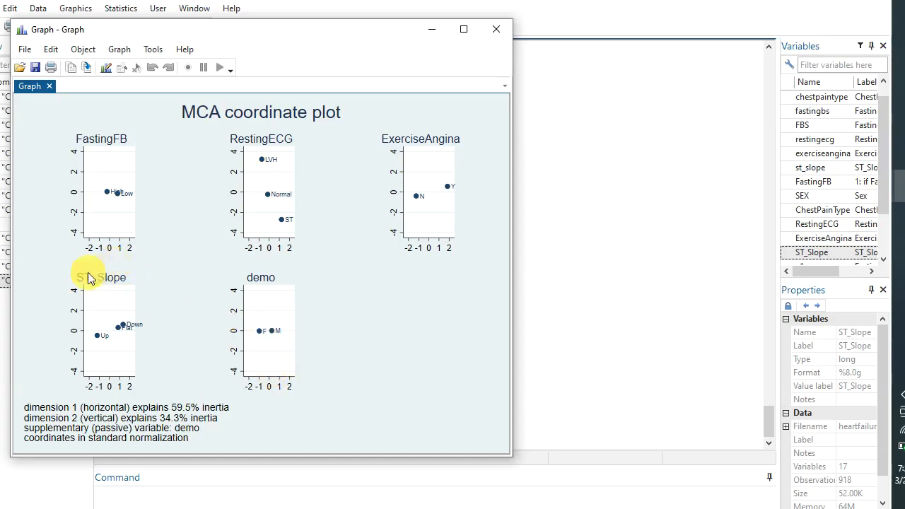
click(463, 31)
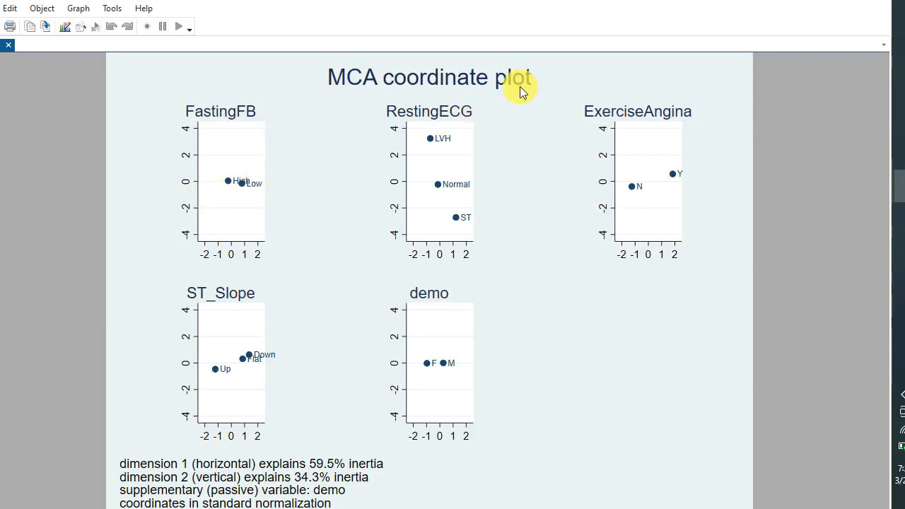
click(799, 2)
- Look at the dataset in the Data Editor and return to the Do-file Editor
click(901, 185)
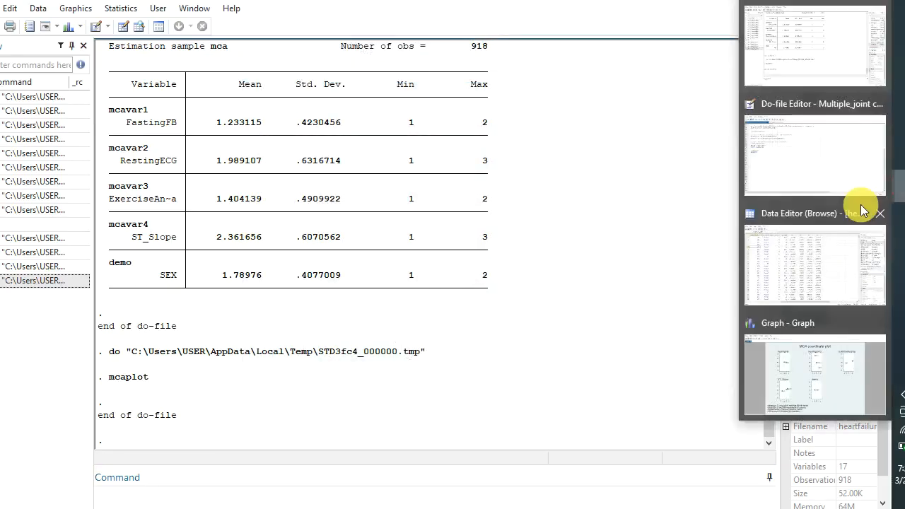
click(818, 271)
click(901, 192)
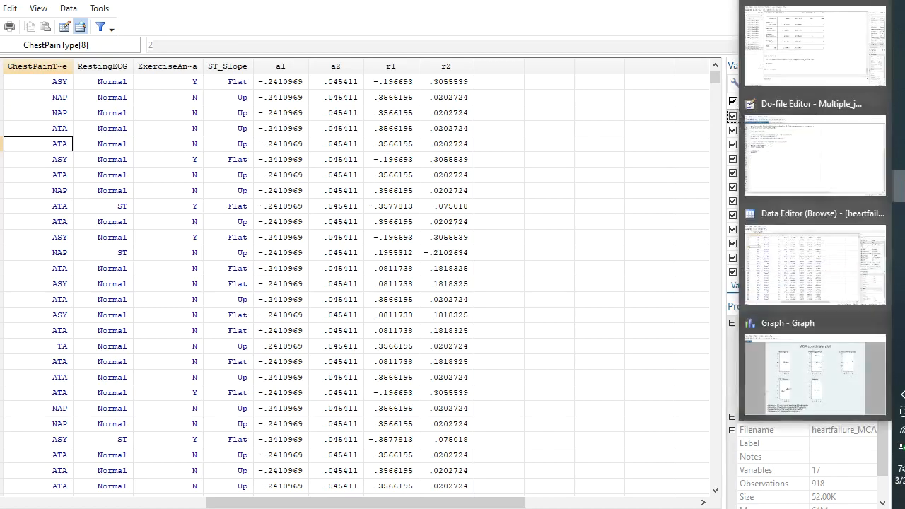
click(810, 151)
- Start a second plot command below the first one with mcaplot (FastingFB,mcolor(red) mlabcolor(red)) and an opening parenthesis for another variable
click(75, 251)
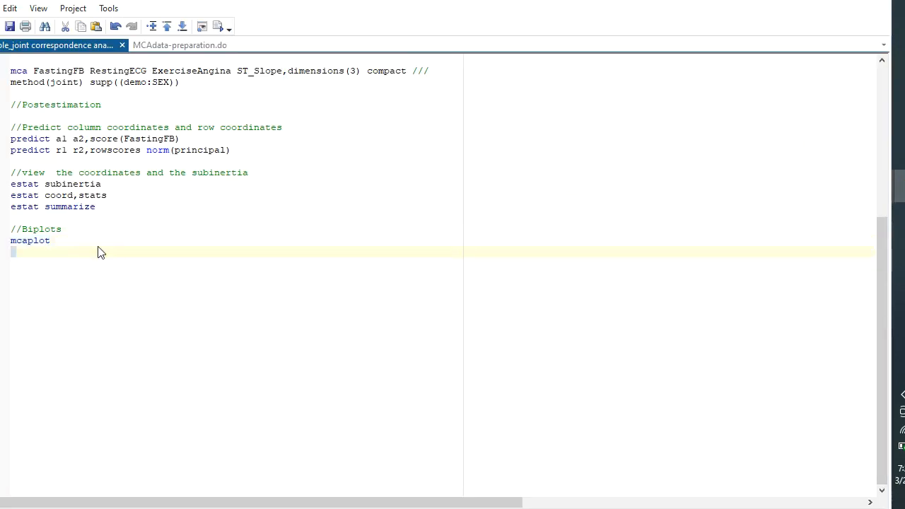
text(mcaplot (Fa)
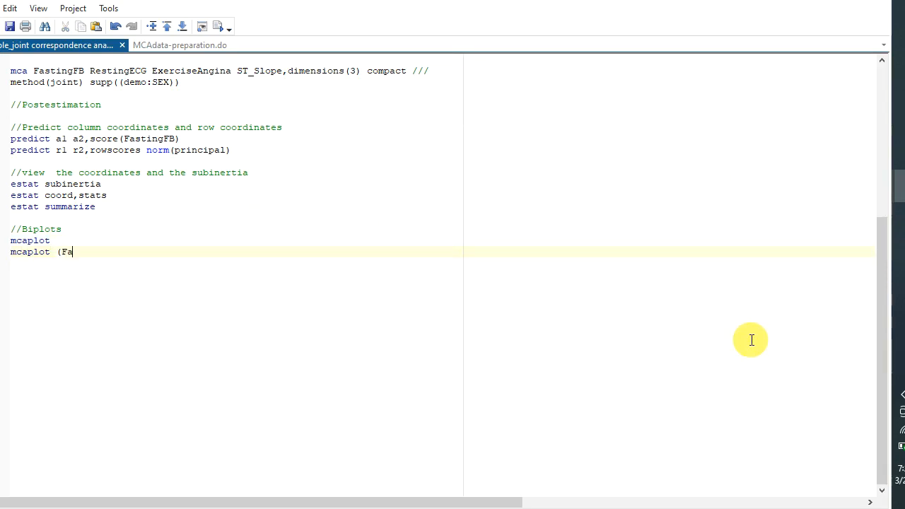
key(BackSpace)
key(BackSpace)
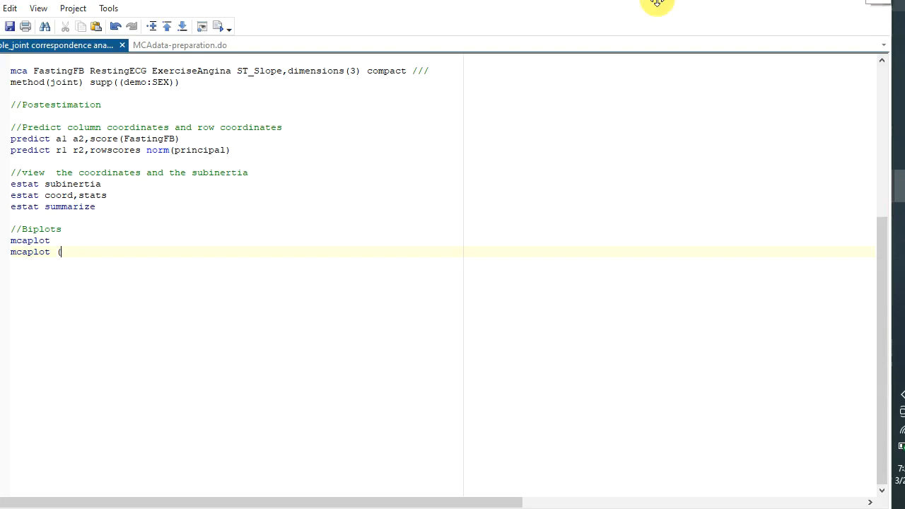
text(Fa)
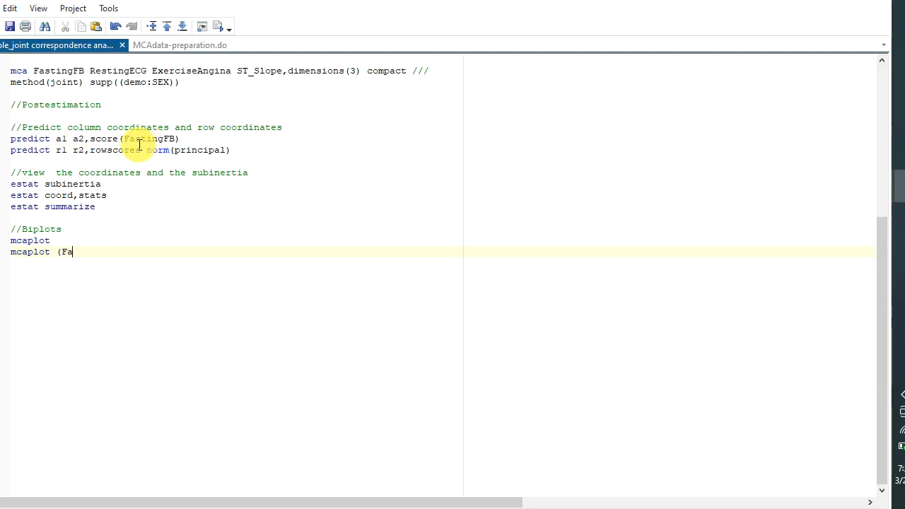
text(stingFB,mcolor9red)
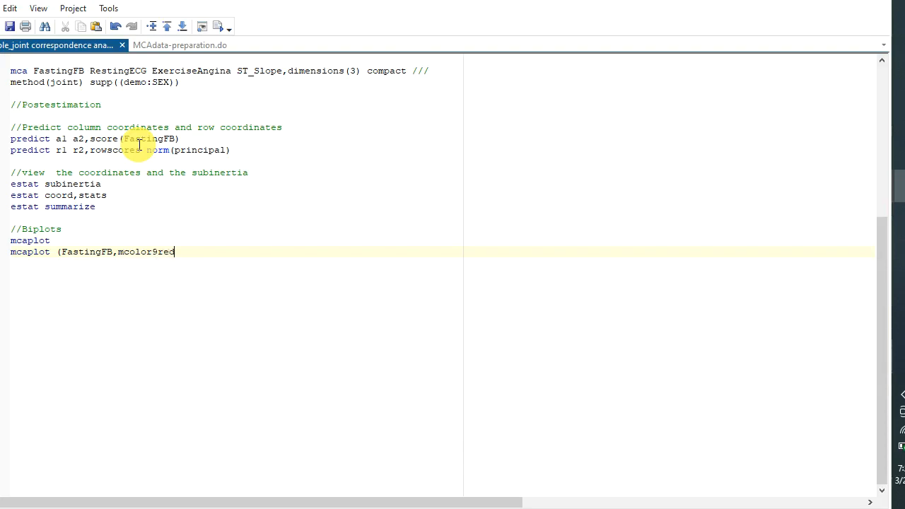
key(BackSpace)
key(BackSpace)
key(BackSpace)
key(BackSpace)
text((red) mla)
text(bcolor(red)) ()
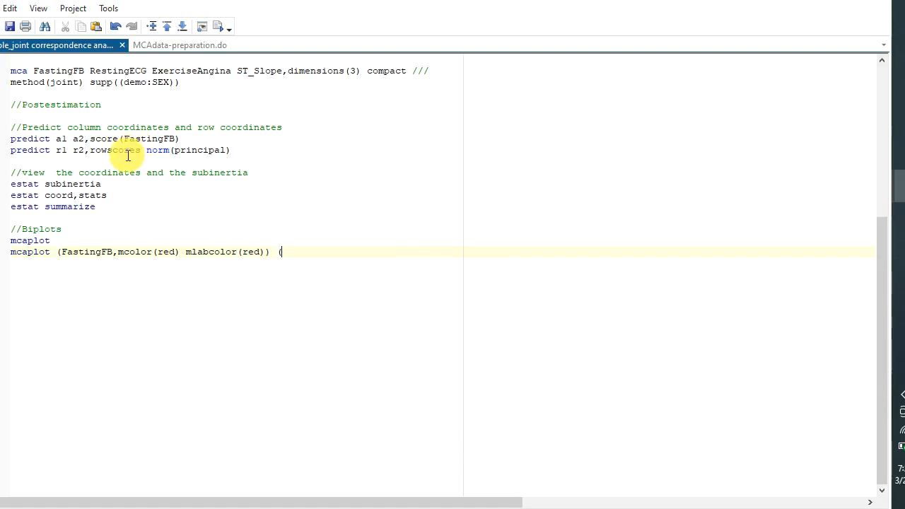
- Complete the second mcaplot command with ChestPainType,mcolor(blue) as the other variable group and the overlay option
text(Ch)
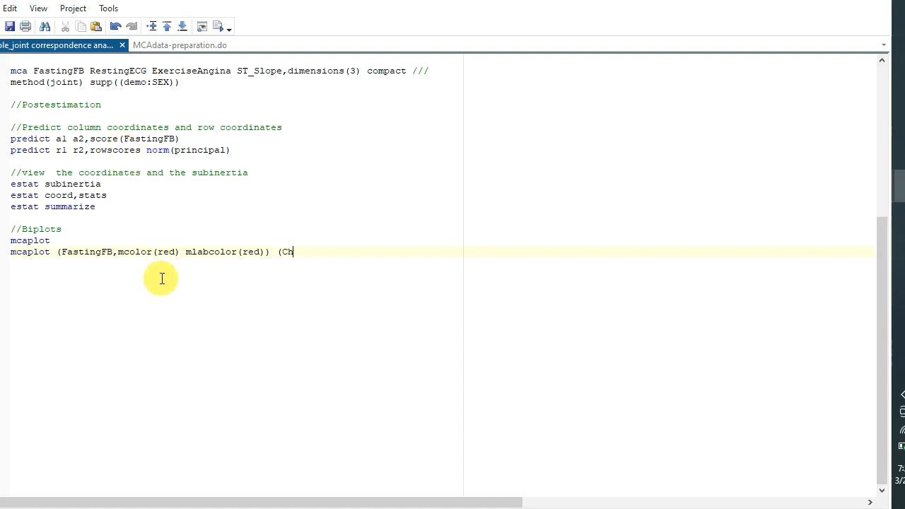
text(est)
text(Pain)
text(T)
text(yp)
text(e,)
text(mc)
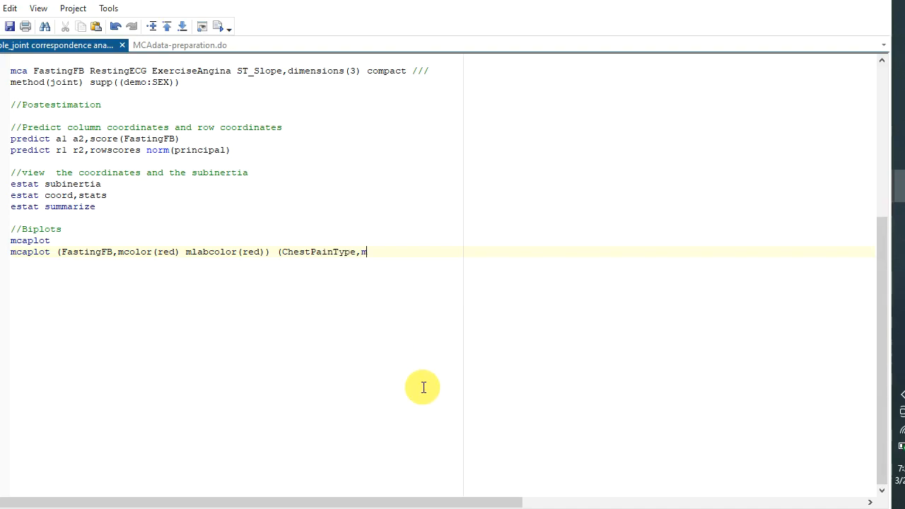
text(olor(blue)),overlay)
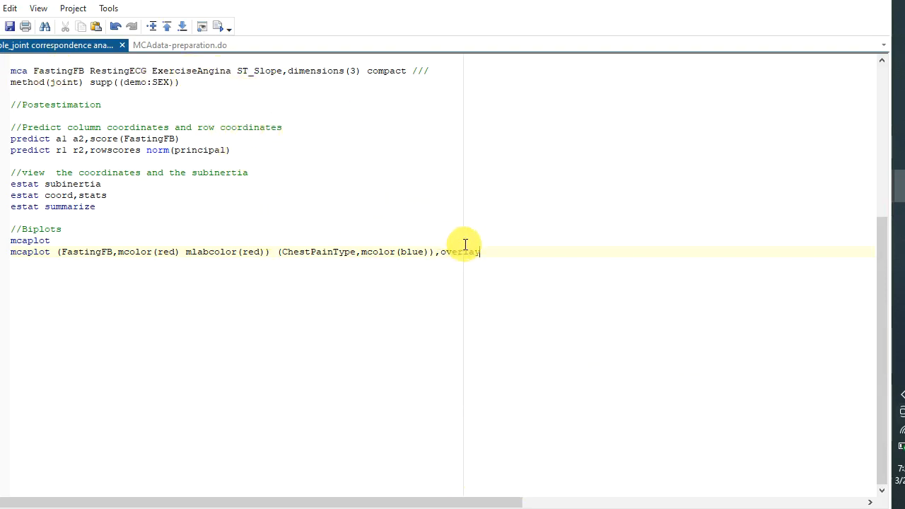
- Try to run only the overlay mcaplot line and view its output in the main results window
drag(482, 251, 11, 252)
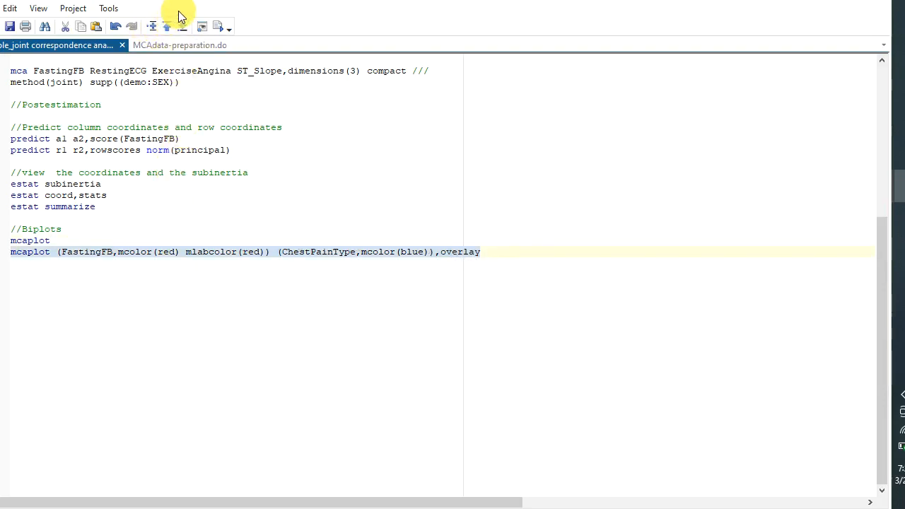
click(221, 27)
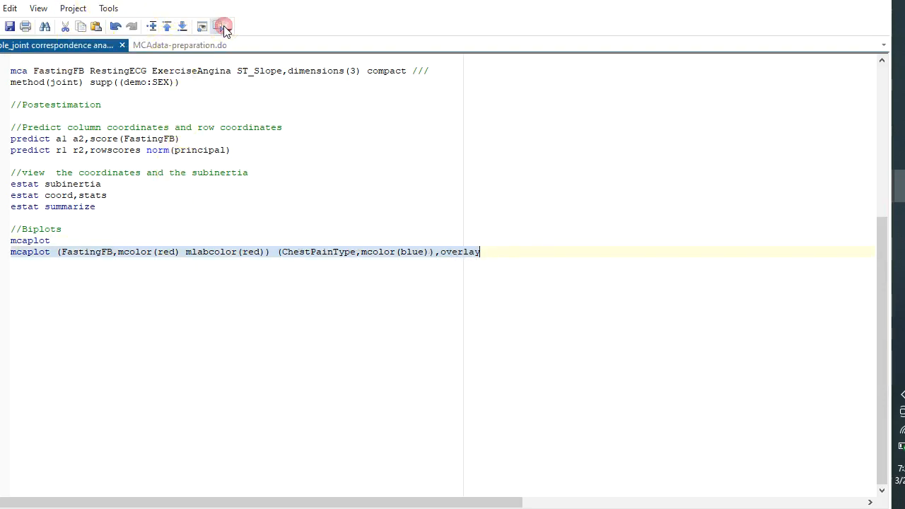
mouse_move(895, 191)
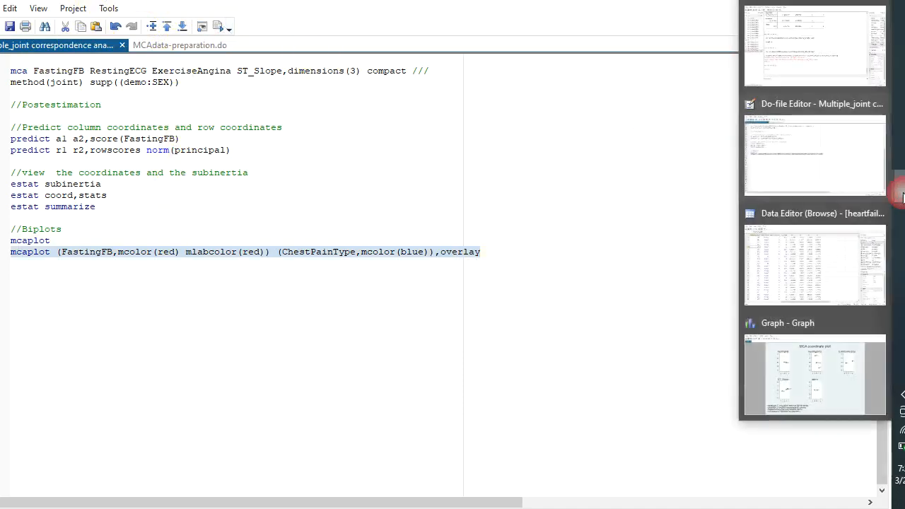
click(797, 66)
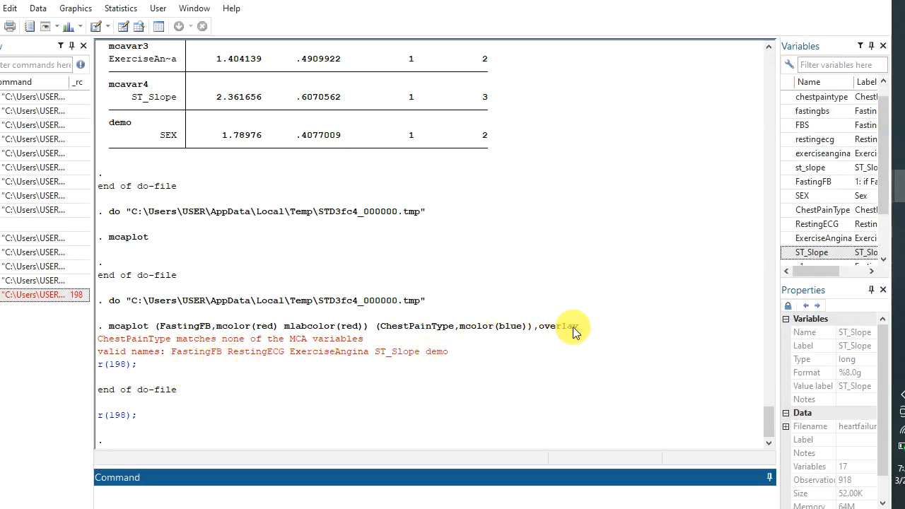
- Return to the Do-file Editor and rerun only the mca command with dimensions(3) compact under the MCA heading
mouse_move(900, 187)
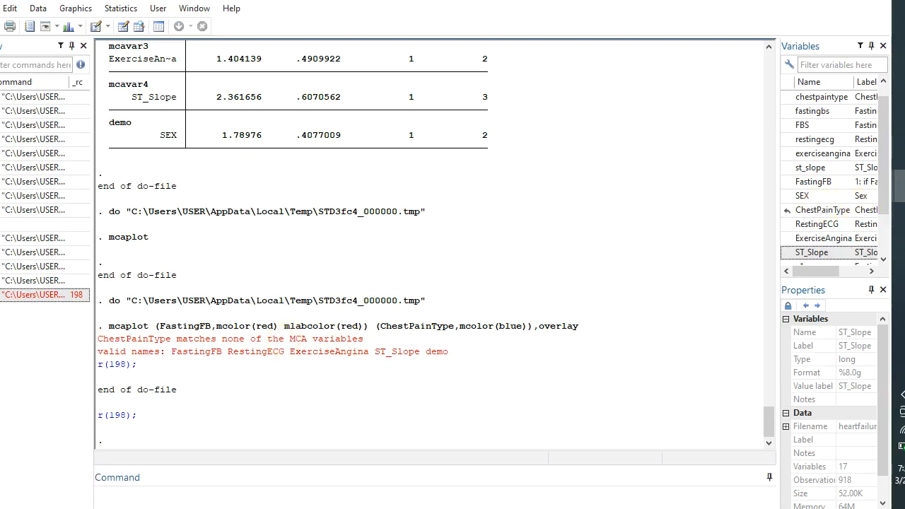
click(847, 187)
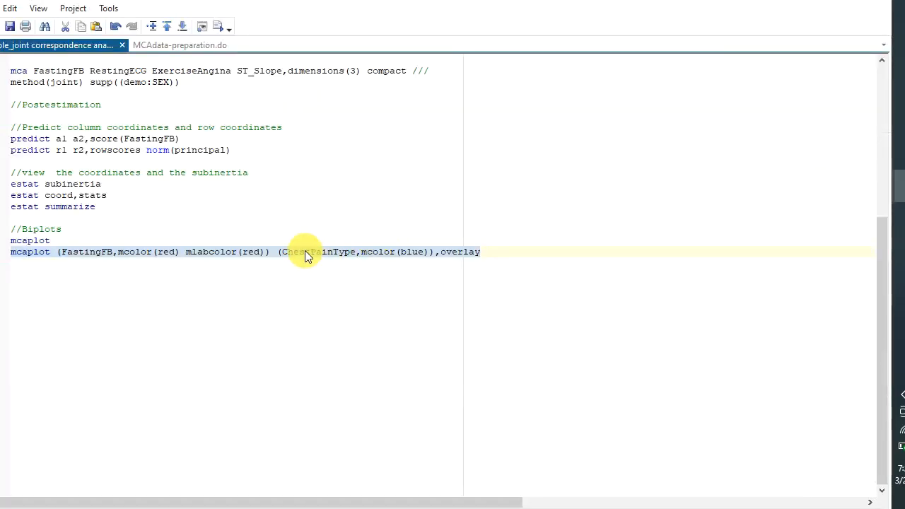
scroll(303, 252, up, 3)
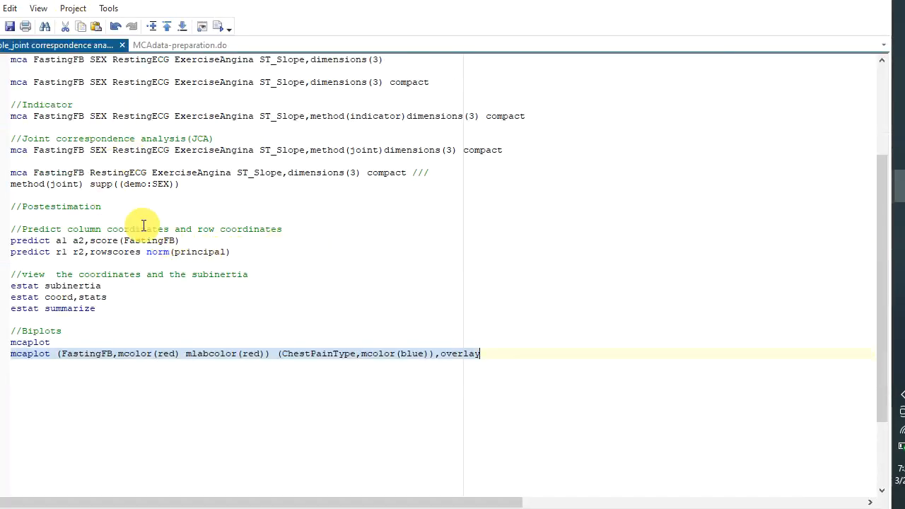
scroll(144, 227, up, 3)
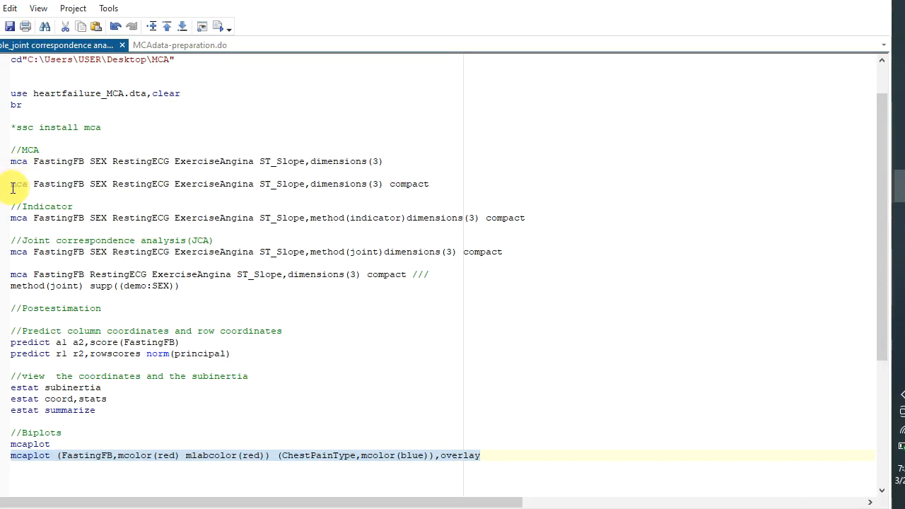
click(12, 185)
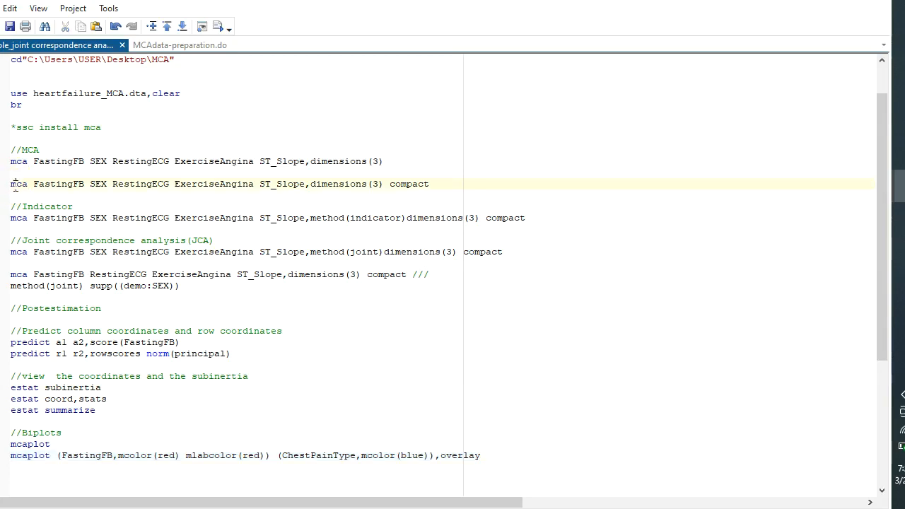
key(shift+End)
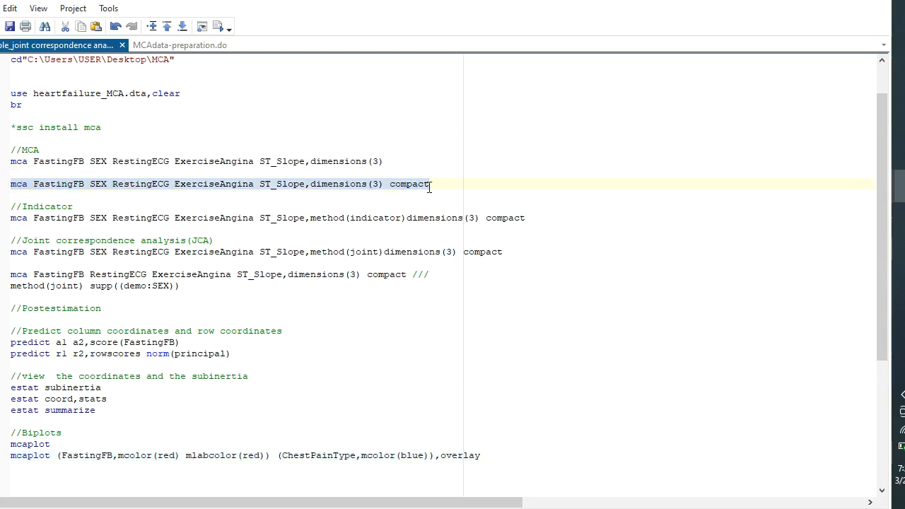
click(217, 27)
- Try again to run only the overlay mcaplot line for FastingFB and ChestPainType at the end of the do-file
scroll(509, 296, down, 2)
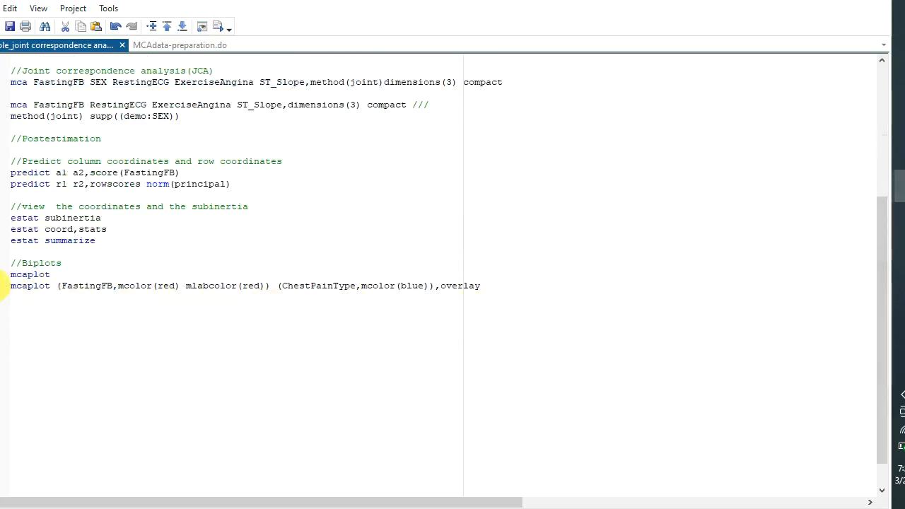
drag(10, 286, 19, 297)
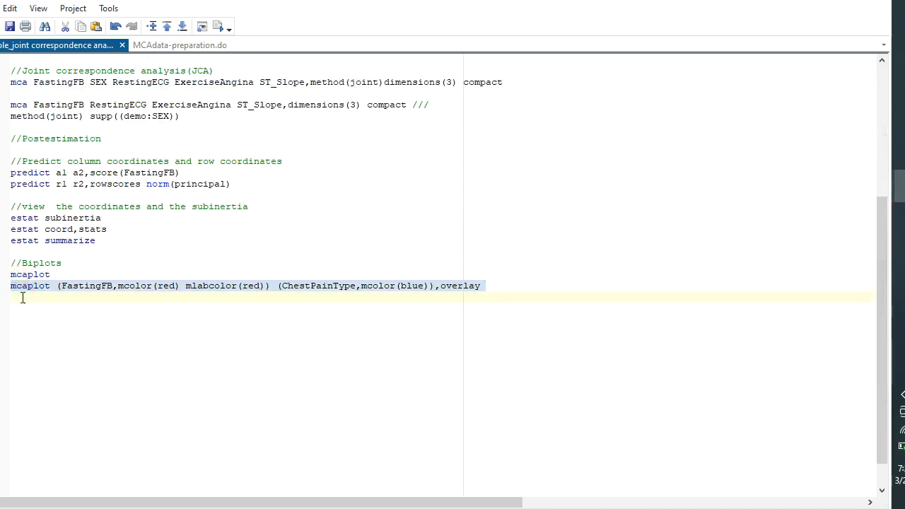
click(221, 30)
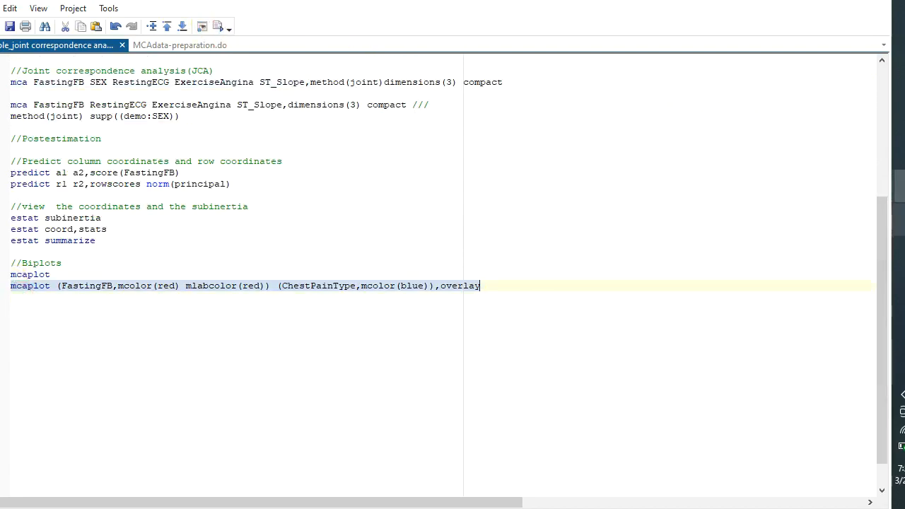
mouse_move(899, 190)
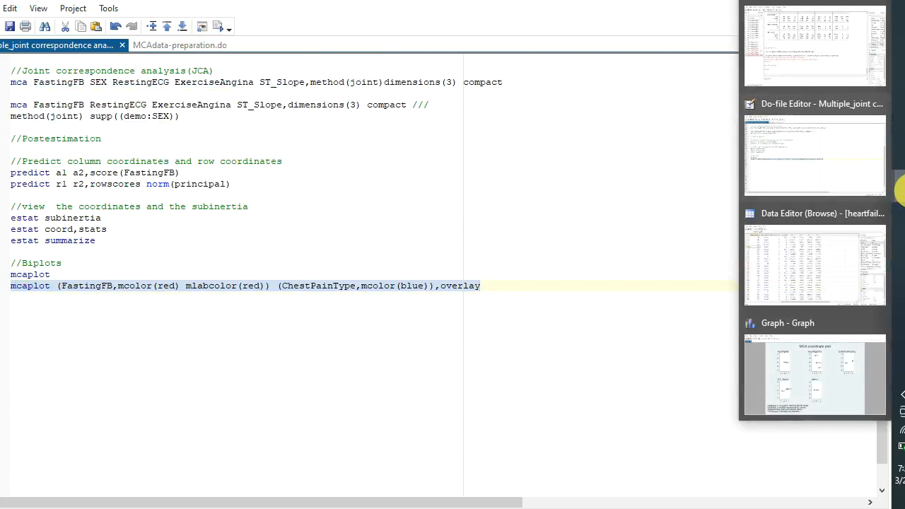
click(366, 196)
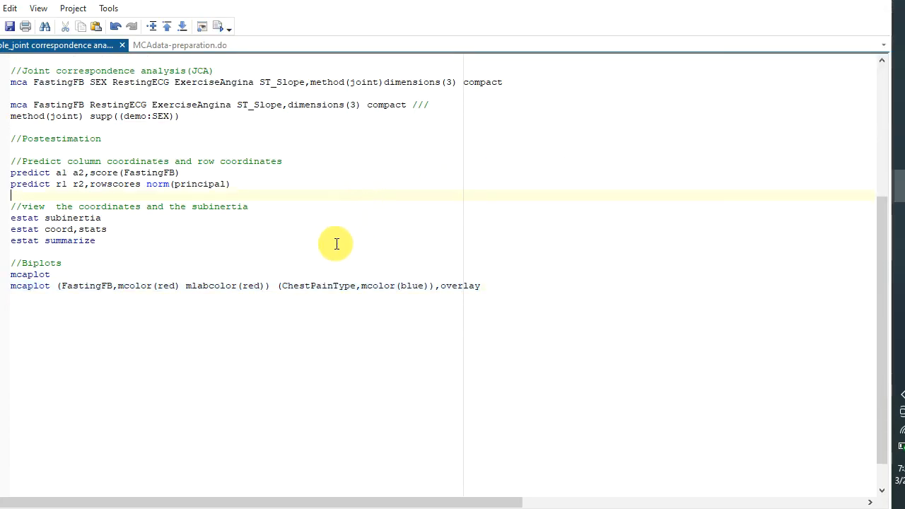
click(57, 285)
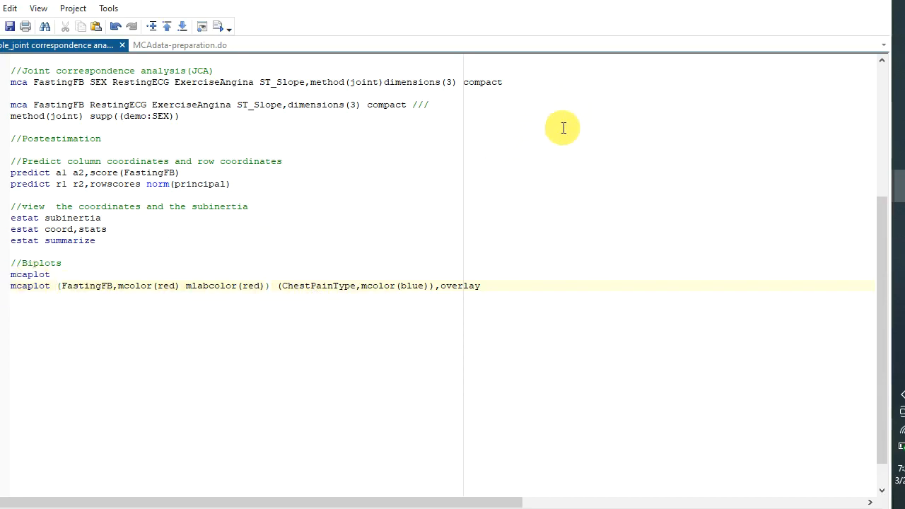
- Examine the mcaplot output, the variable list and the column category statistics in the main results window
mouse_move(900, 189)
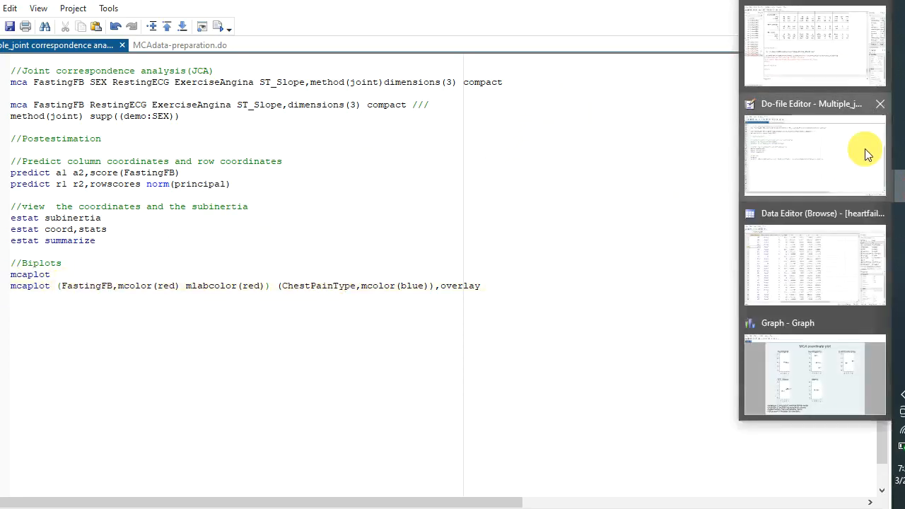
click(832, 82)
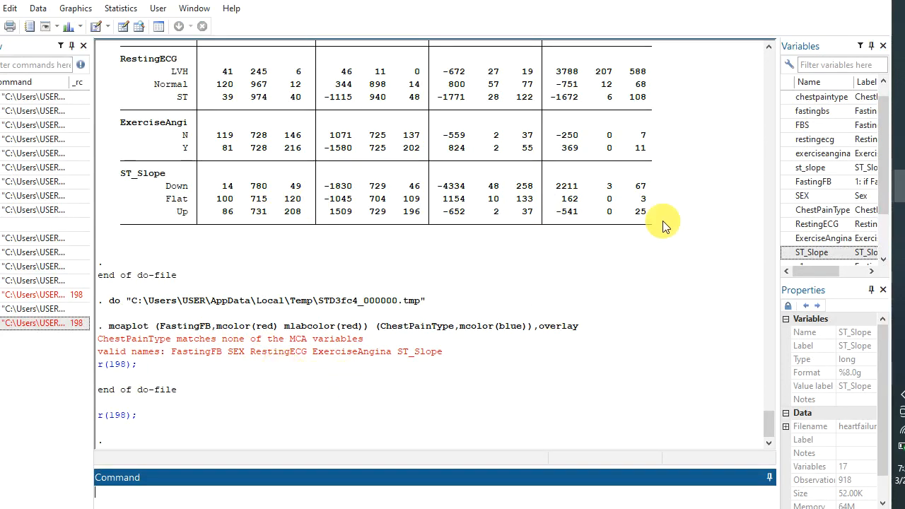
scroll(793, 176, down, 2)
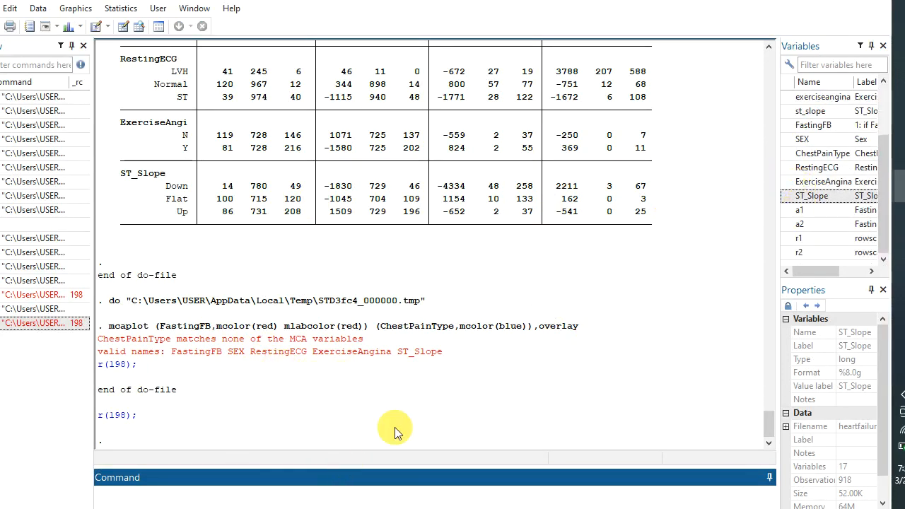
scroll(299, 208, up, 3)
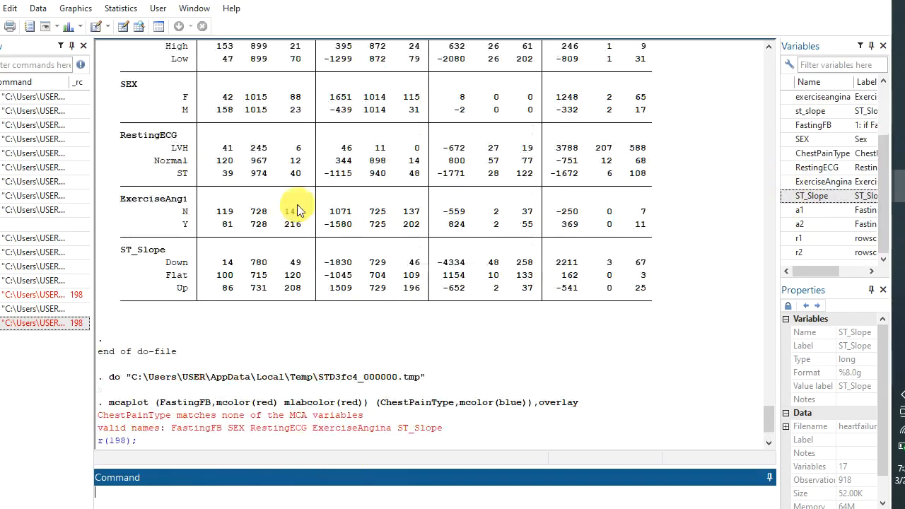
scroll(299, 208, up, 2)
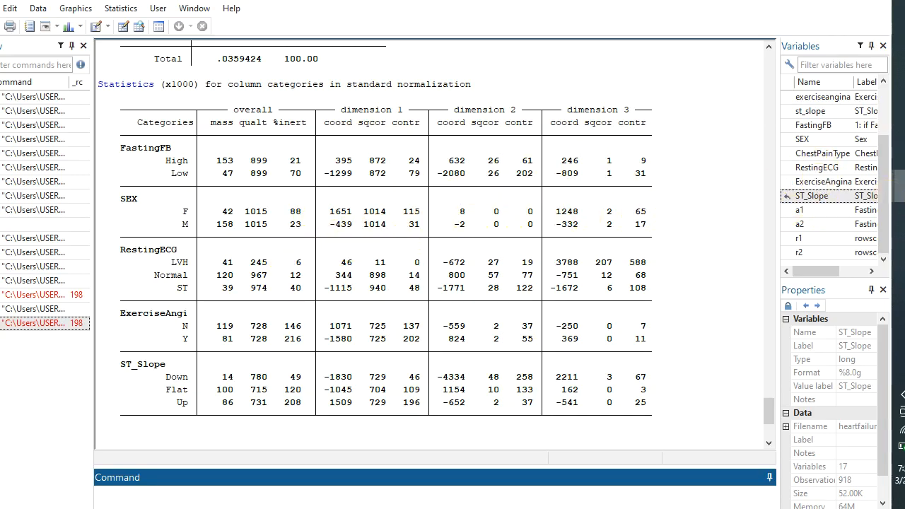
- Return to the Do-file Editor and replace ChestPainType in the overlay mcaplot line with ExerciseAngina, copied from the first mca command
mouse_move(898, 185)
click(804, 155)
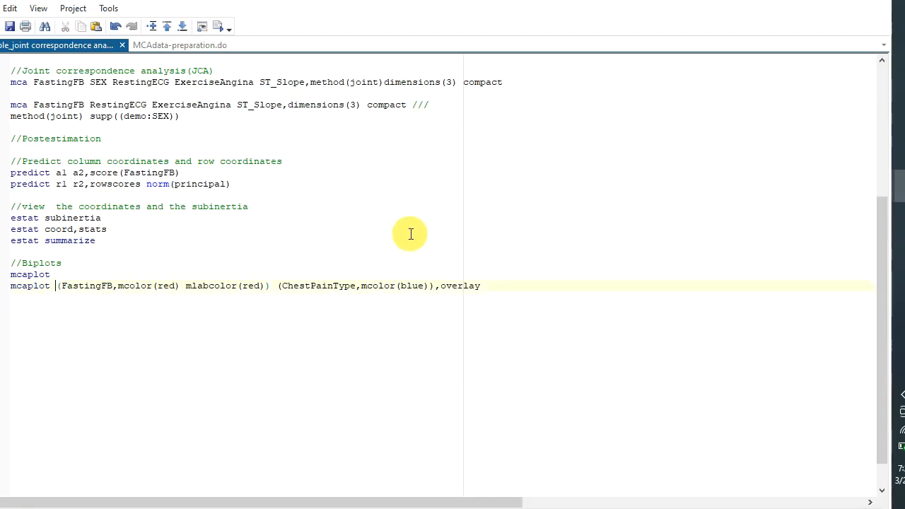
scroll(269, 294, up, 6)
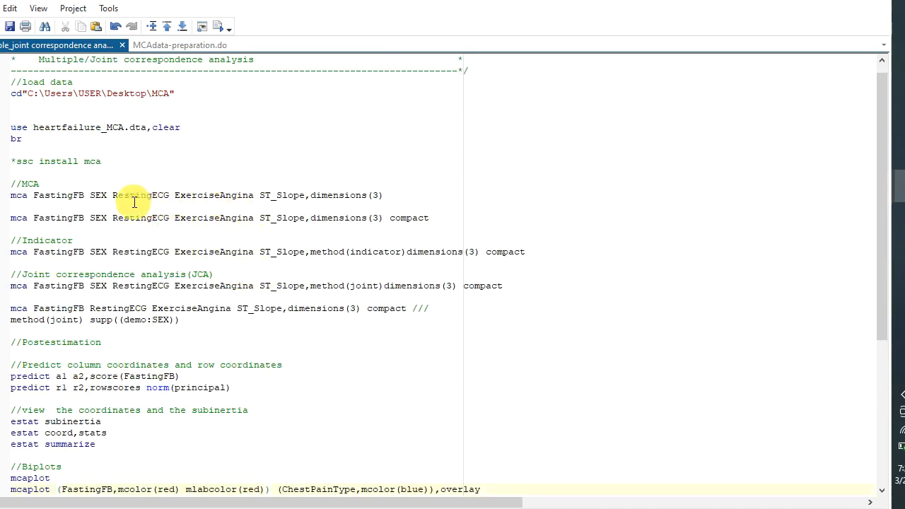
drag(176, 195, 254, 196)
right_click(242, 200)
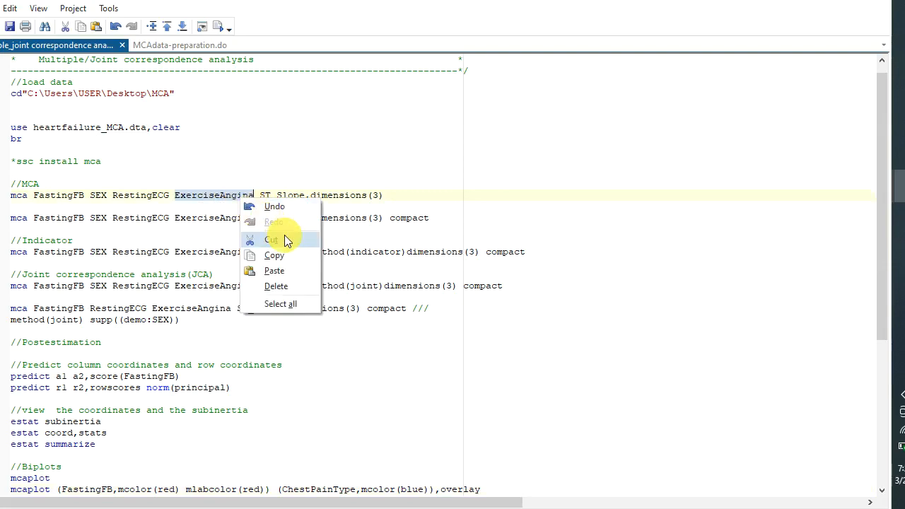
click(281, 255)
scroll(283, 259, down, 4)
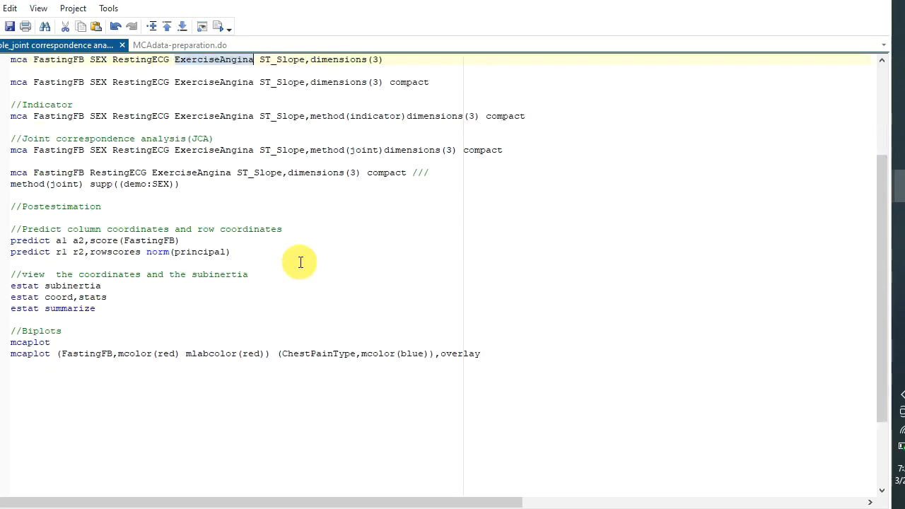
click(358, 353)
key(BackSpace)
key(BackSpace)
key(BackSpace)
key(BackSpace)
key(BackSpace)
key(BackSpace)
key(BackSpace)
key(BackSpace)
key(BackSpace)
key(BackSpace)
key(BackSpace)
key(BackSpace)
key(BackSpace)
key(ctrl+v)
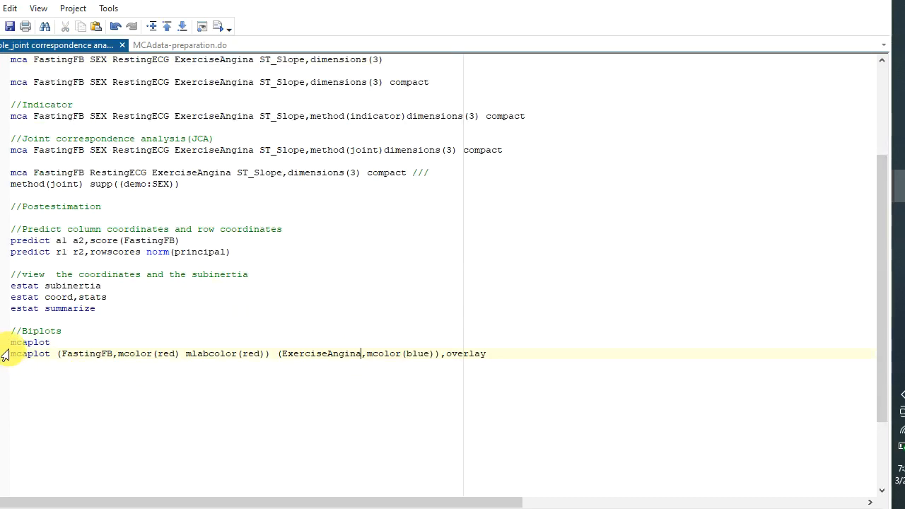
- Run only the overlay mcaplot line for FastingFB and ExerciseAngina and view the resulting coordinate plot maximized
drag(10, 353, 21, 367)
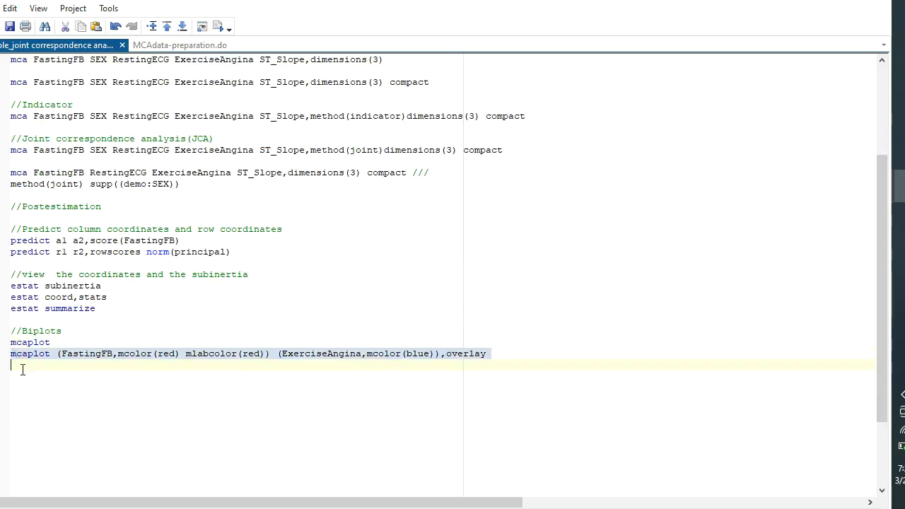
click(203, 26)
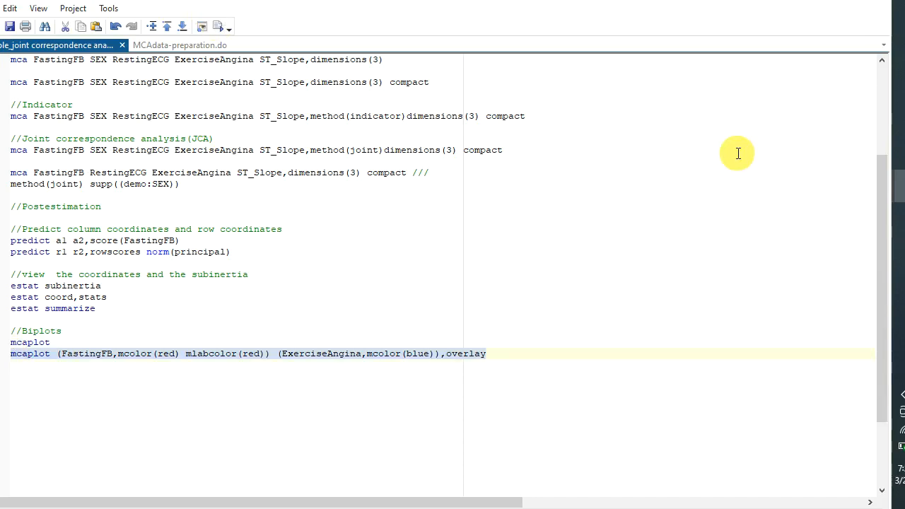
mouse_move(901, 187)
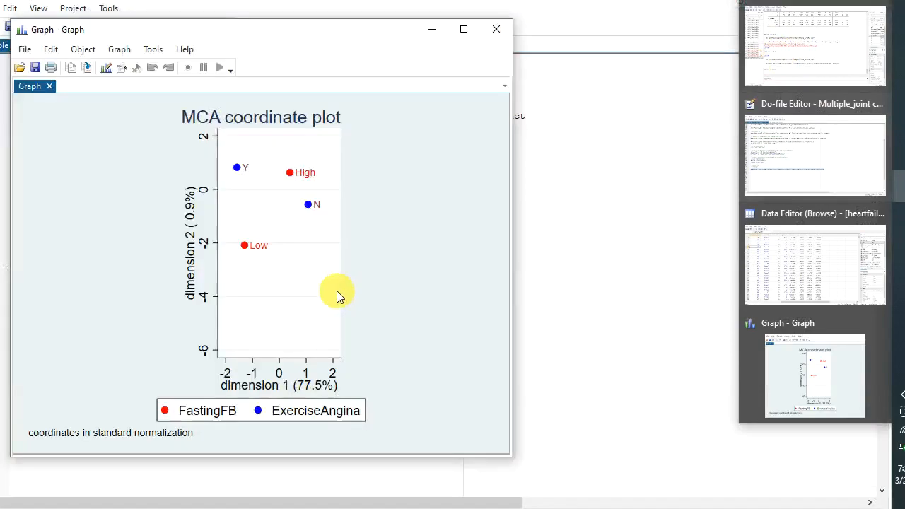
click(471, 36)
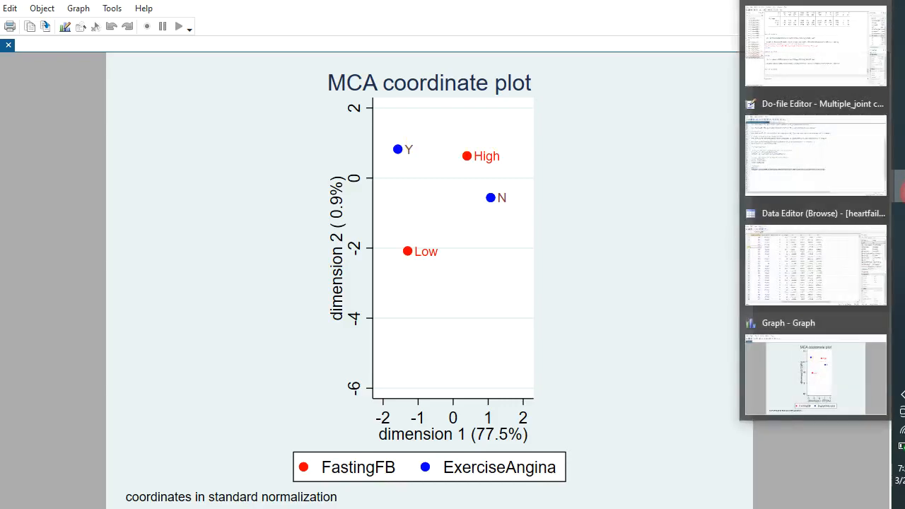
- Return to the Do-file Editor and add the comment "//Dimensions project plots" below the overlay mcaplot line, separated by a blank line
click(802, 185)
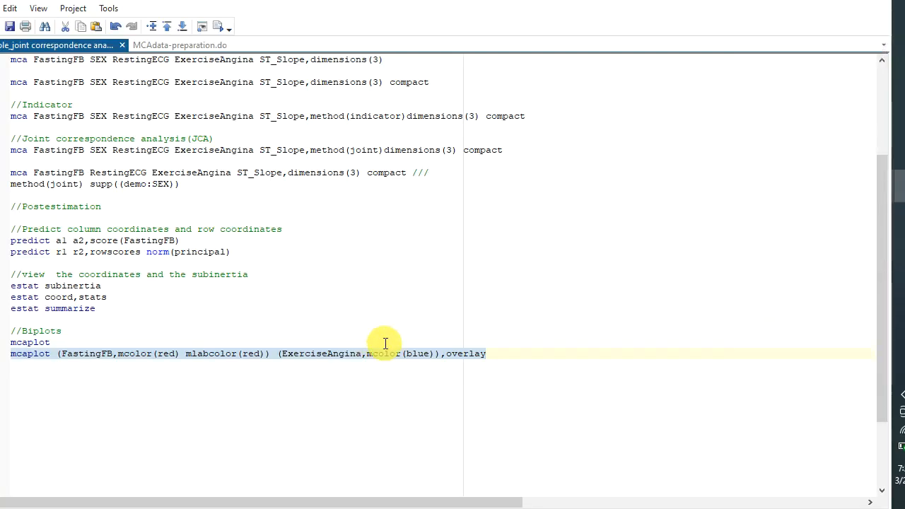
click(507, 350)
key(Return)
key(Return)
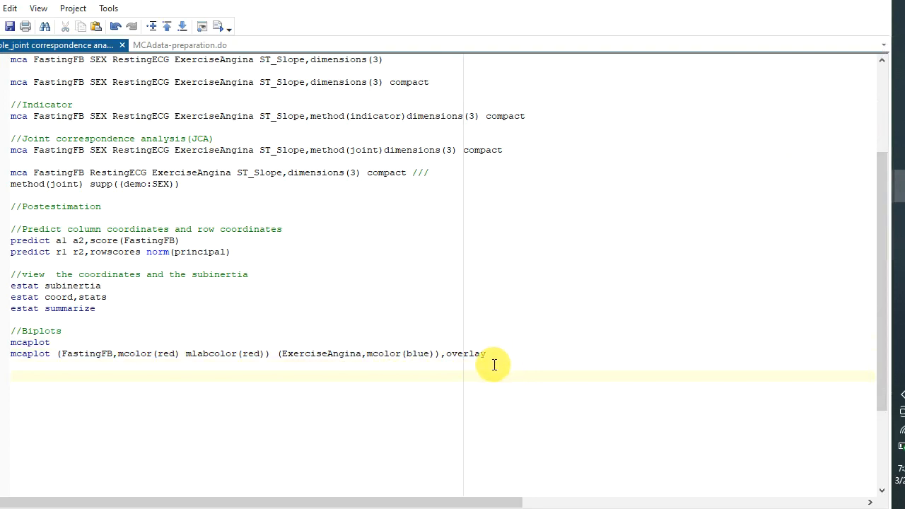
text(//Duimen)
key(BackSpace)
key(BackSpace)
text(imensions project )
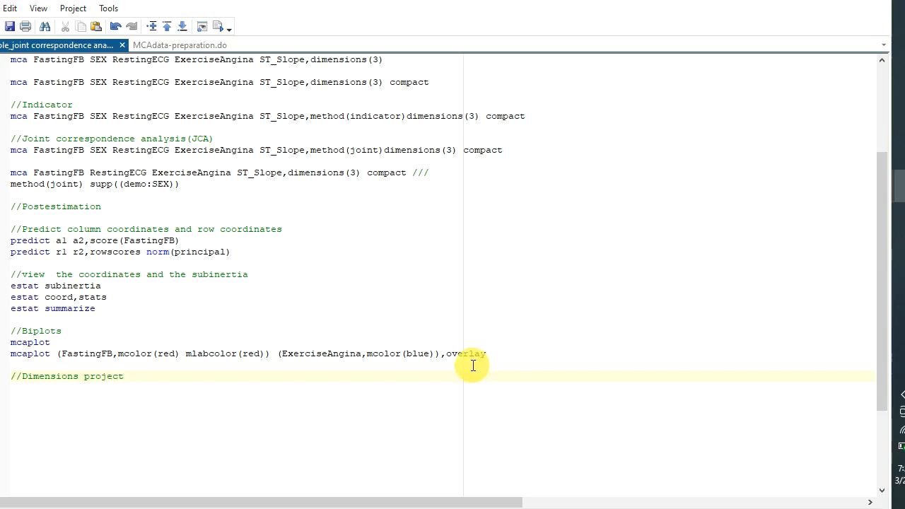
text(plots)
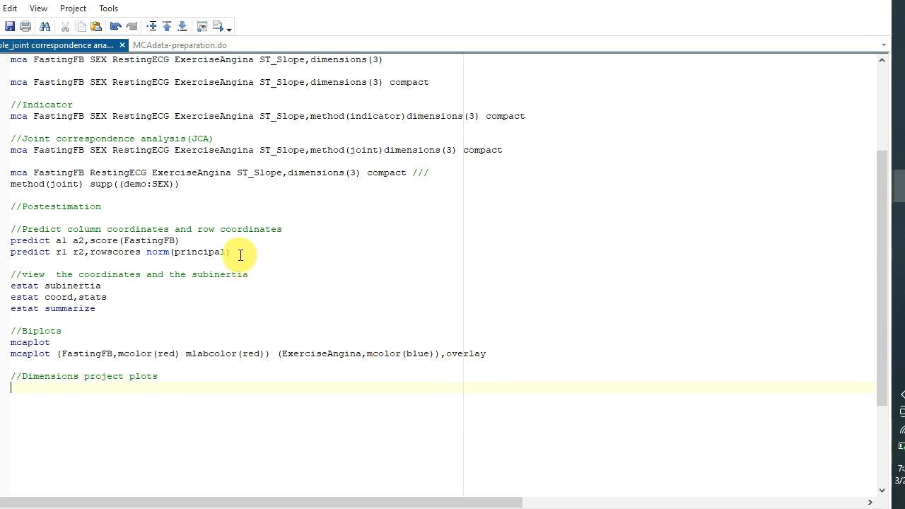
- Write an mcaprojection command below the new comment, using the variables FastingFB SEX RestingECG ExerciseAngina ST_Slope copied from the first mca command
scroll(150, 134, up, 1)
scroll(150, 135, up, 1)
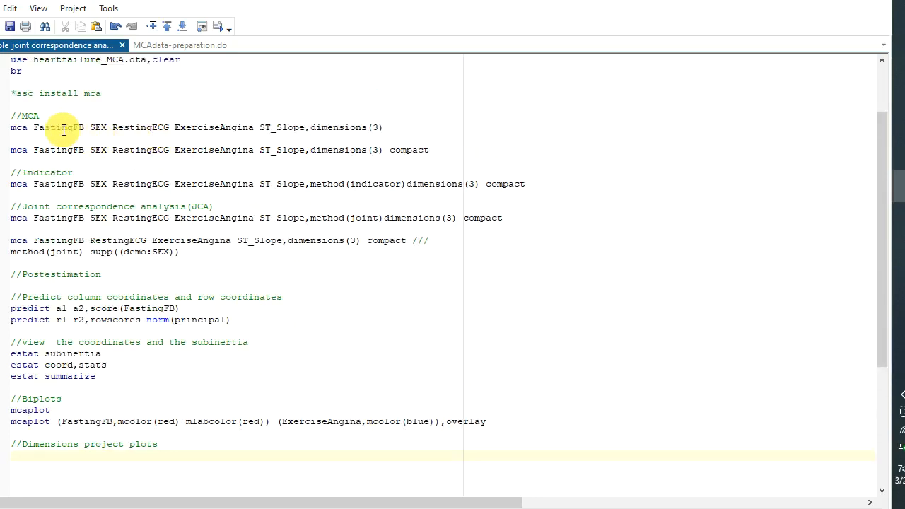
click(35, 129)
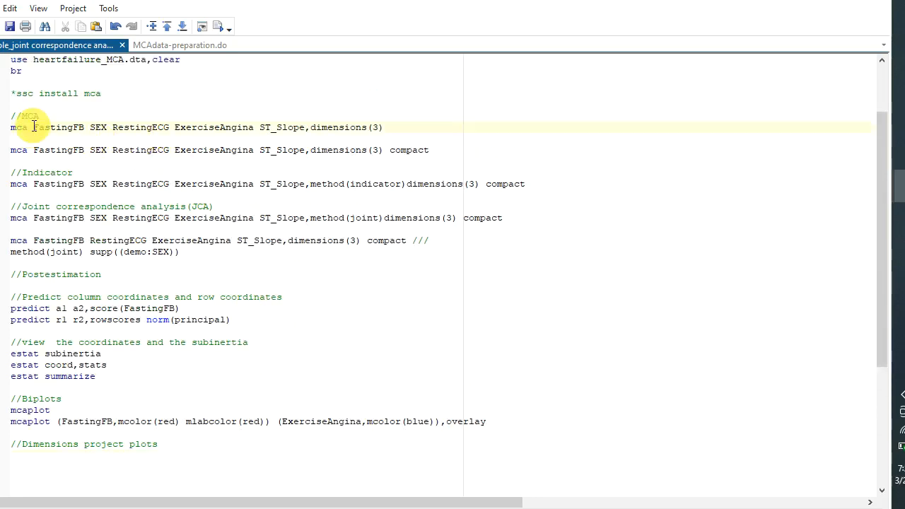
shift+click(344, 123)
shift+click(301, 124)
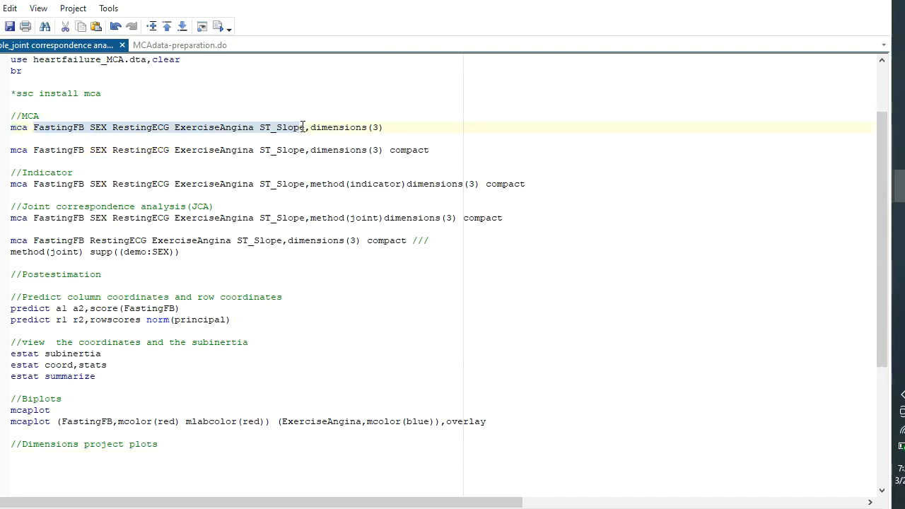
shift+click(286, 120)
shift+click(306, 130)
right_click(266, 123)
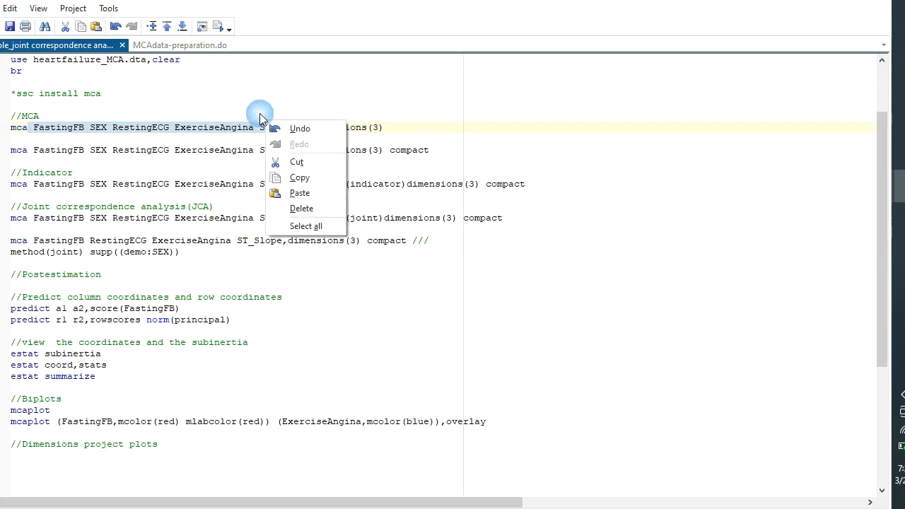
click(306, 178)
scroll(216, 176, down, 4)
click(38, 341)
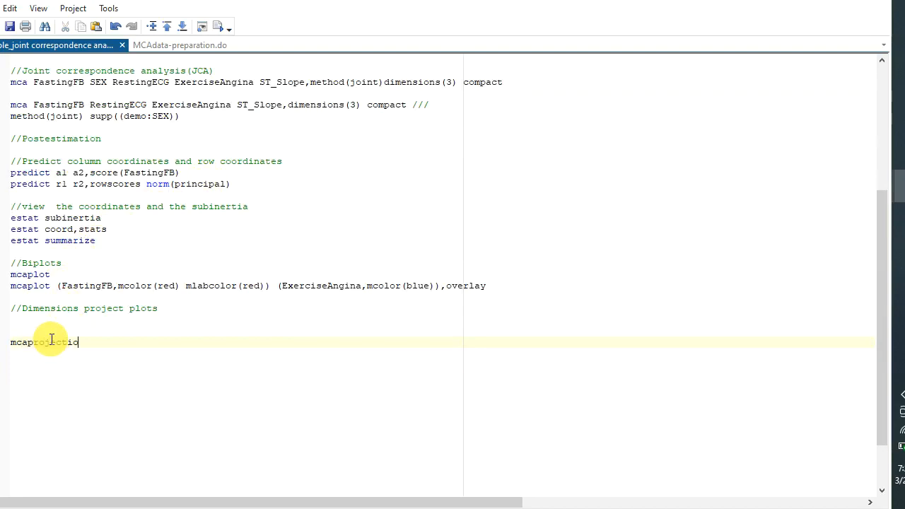
key(ctrl+v)
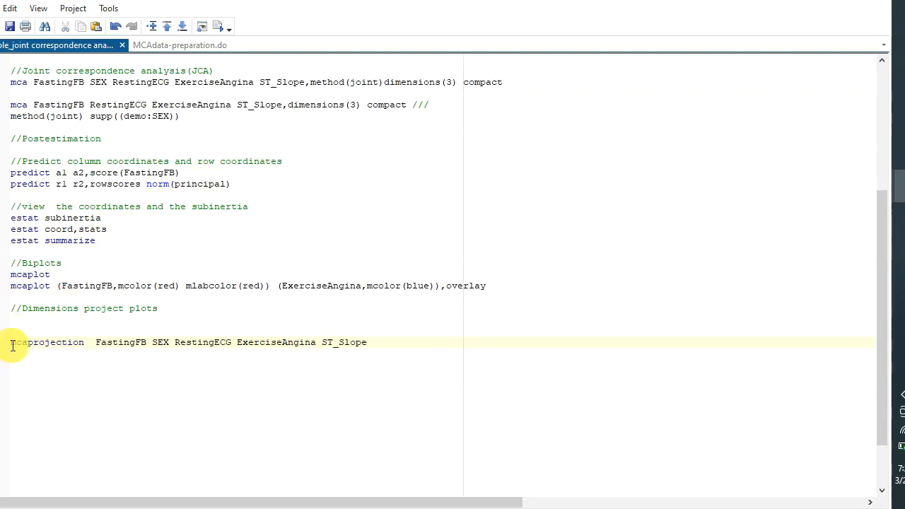
- Run only the mcaprojection line and view the resulting dimension projection plot maximized
drag(10, 343, 14, 355)
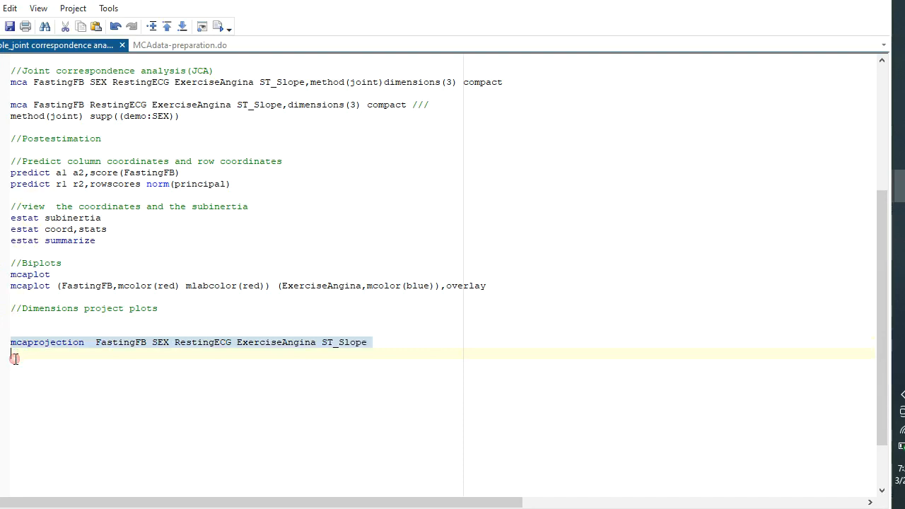
click(219, 26)
mouse_move(900, 195)
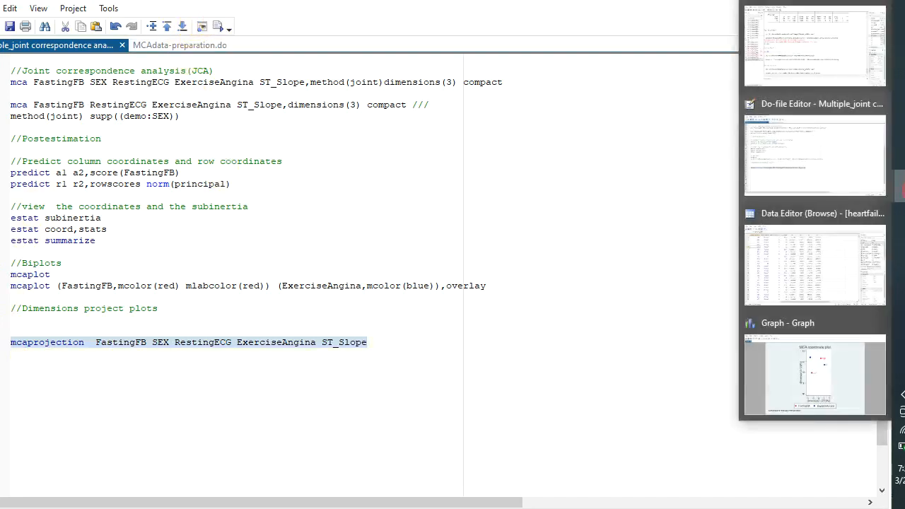
click(819, 67)
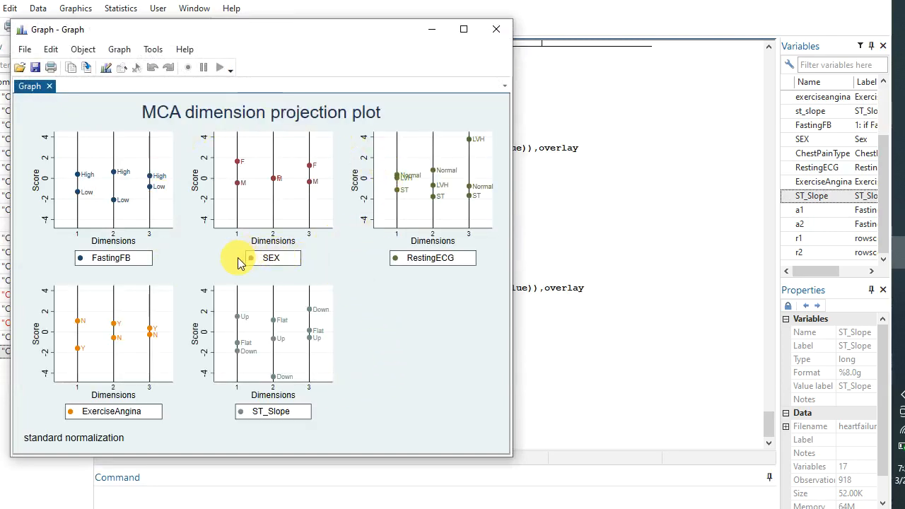
click(464, 29)
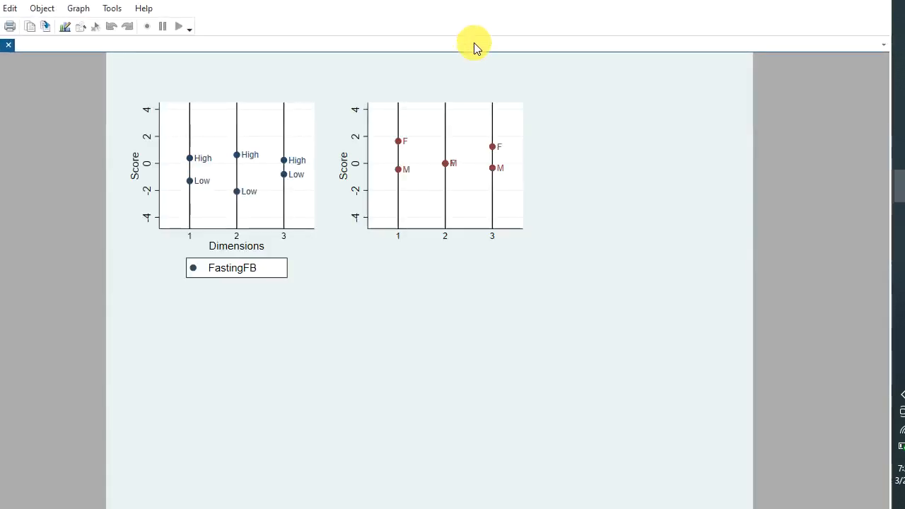